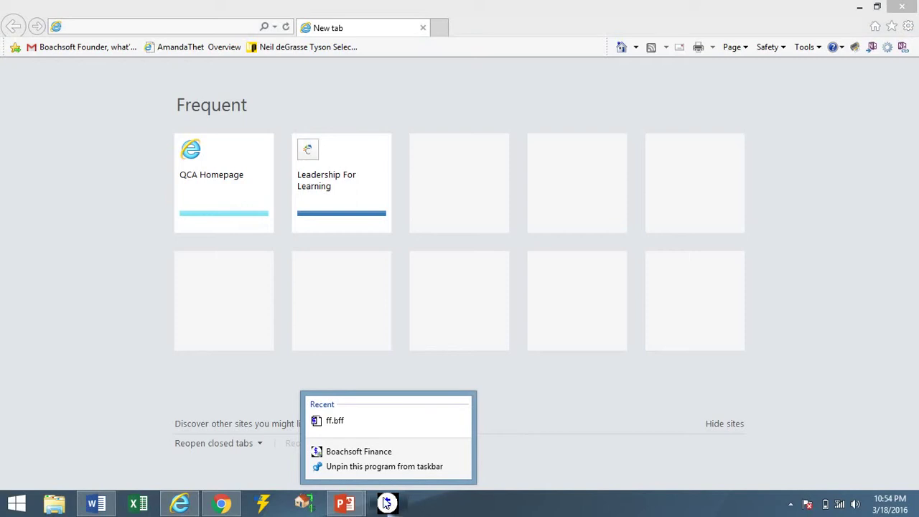
# Launch Boachsoft Finance as administrator, approve the UAC prompt, and dismiss the demo notice.
pyautogui.rightClick(363, 456)
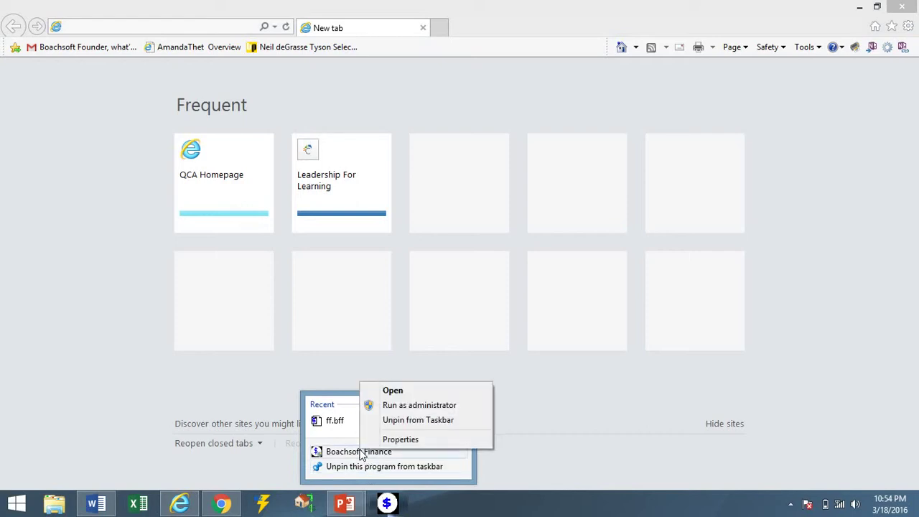
pyautogui.click(450, 406)
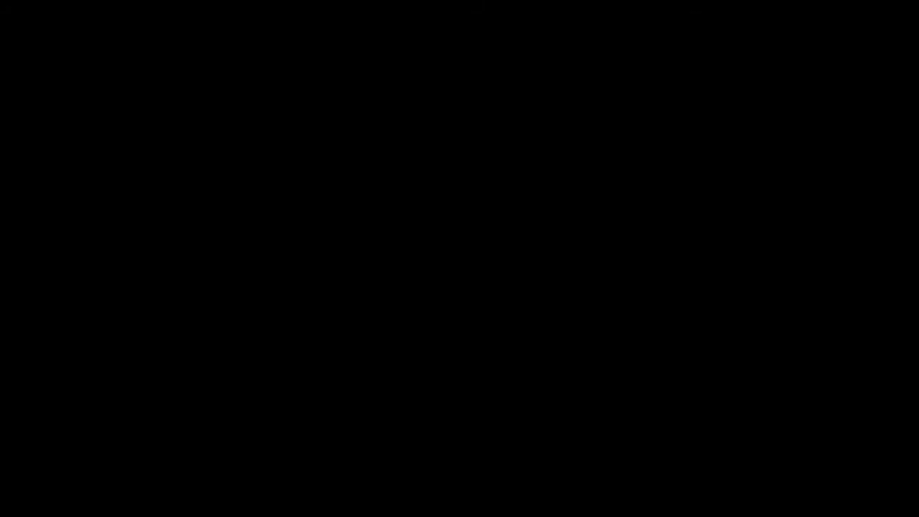
pyautogui.click(512, 278)
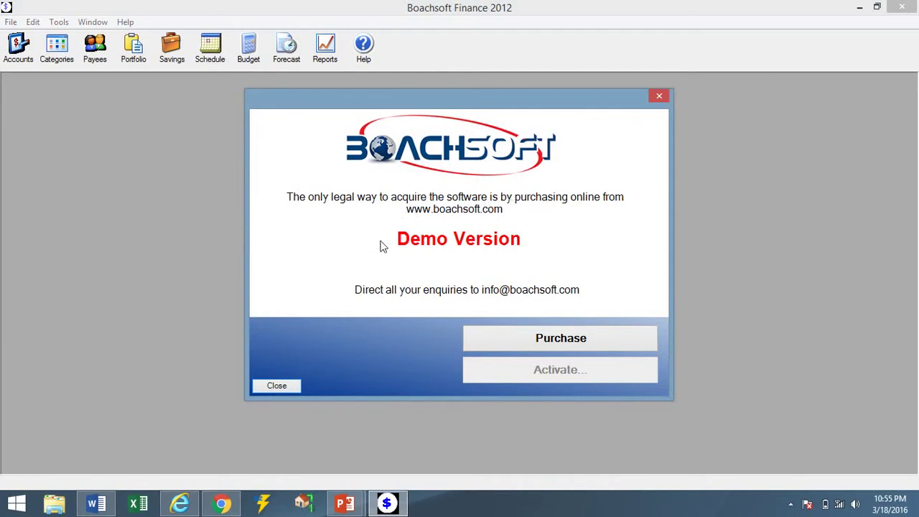
pyautogui.click(290, 385)
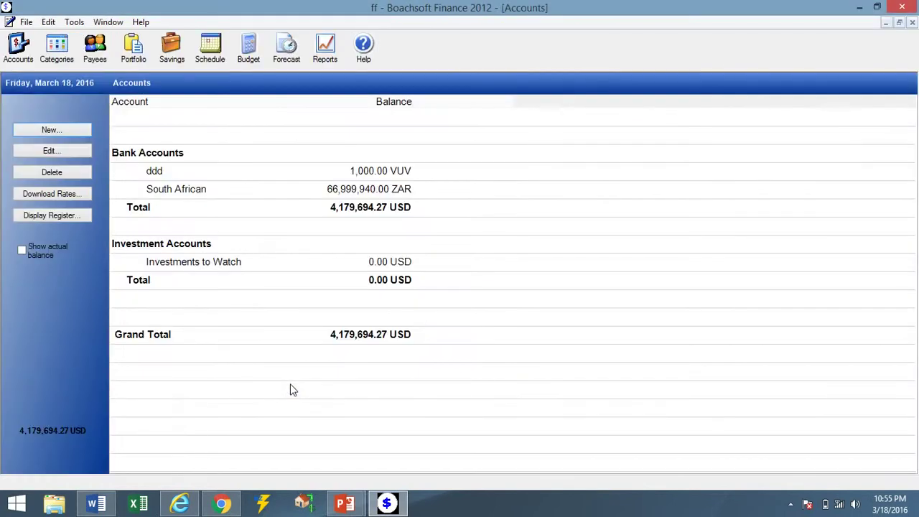
# Close the ff accounts window from its control menu.
pyautogui.click(27, 22)
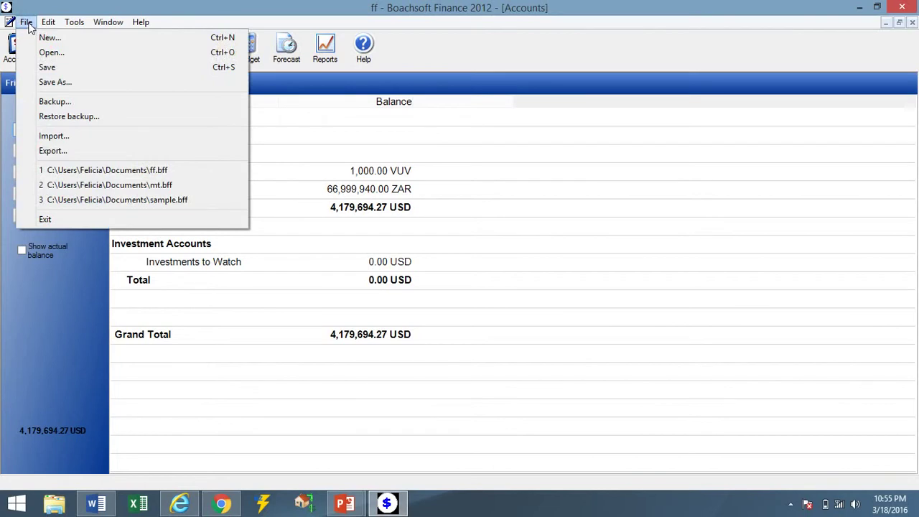
pyautogui.moveTo(8, 25)
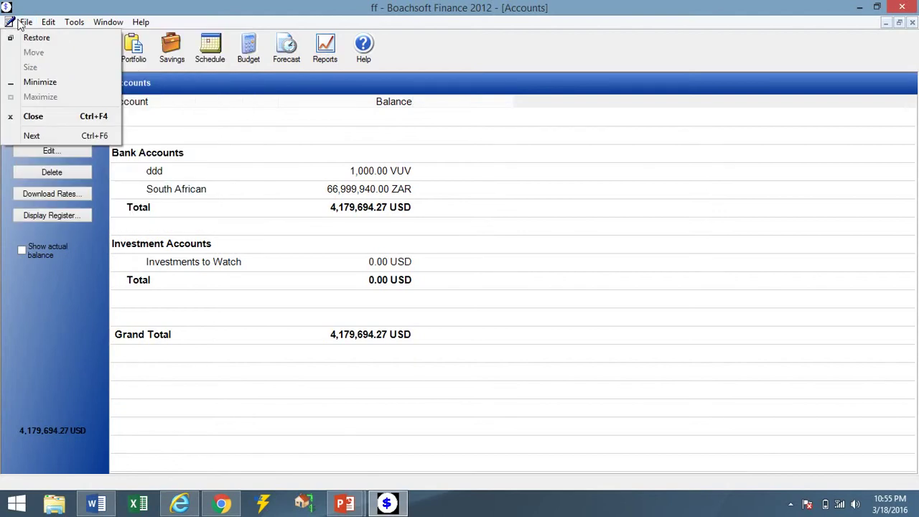
pyautogui.click(30, 117)
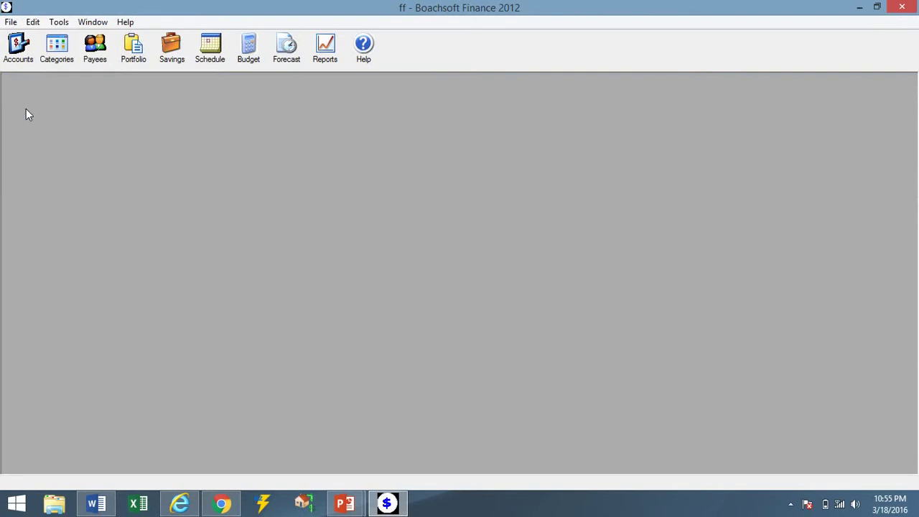
# Create a new finance file named finance1 in Documents.
pyautogui.click(15, 23)
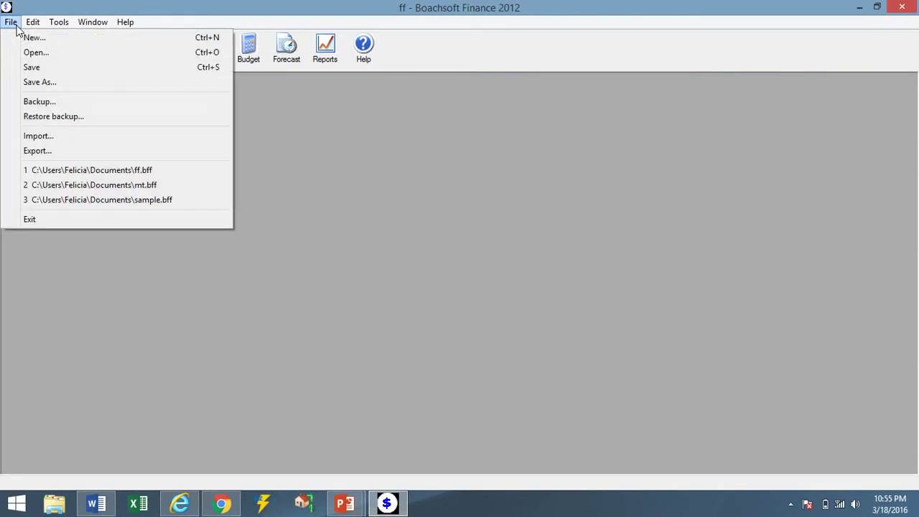
pyautogui.click(24, 42)
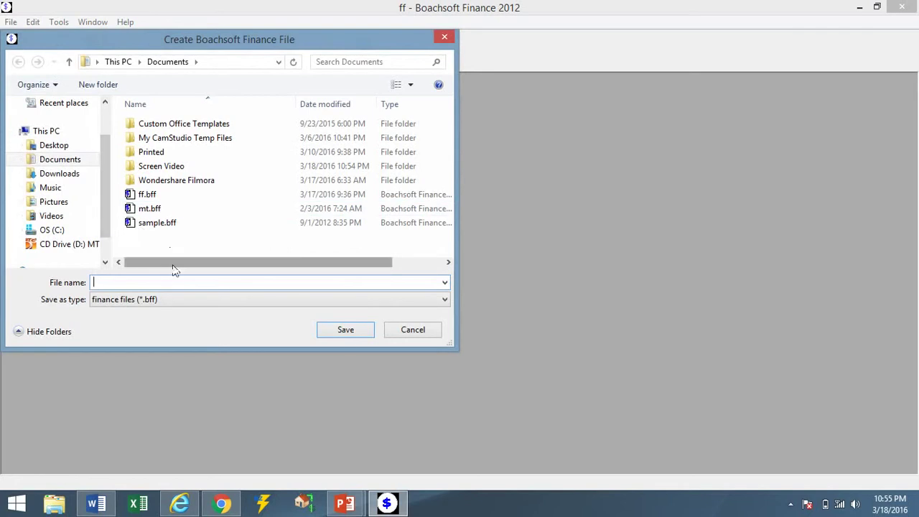
pyautogui.click(185, 286)
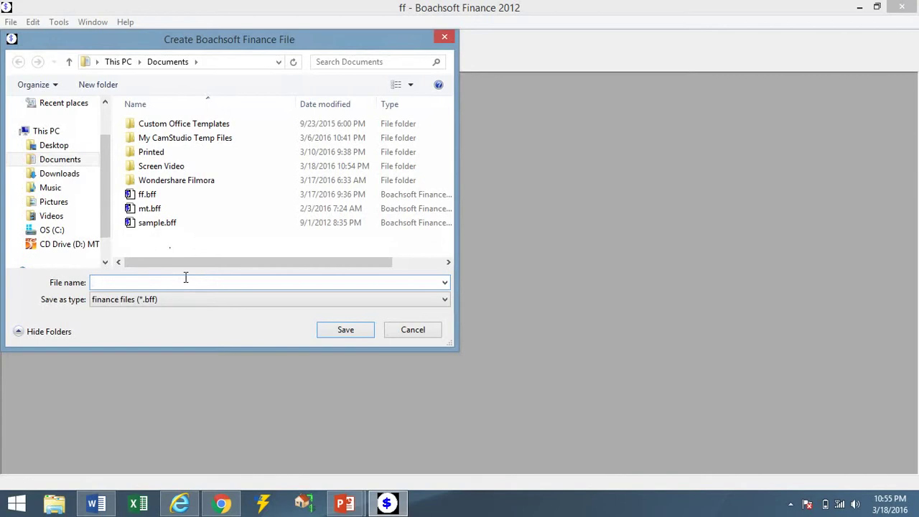
pyautogui.write('finance1')
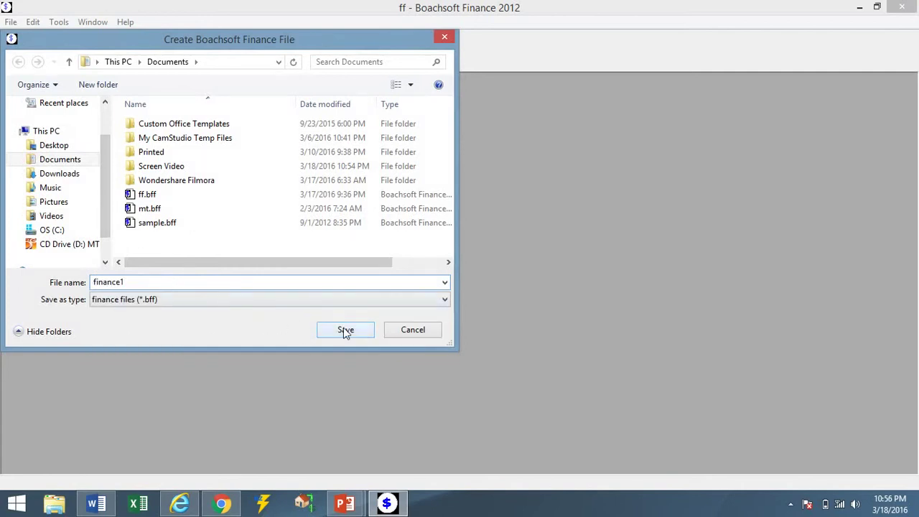
pyautogui.click(346, 331)
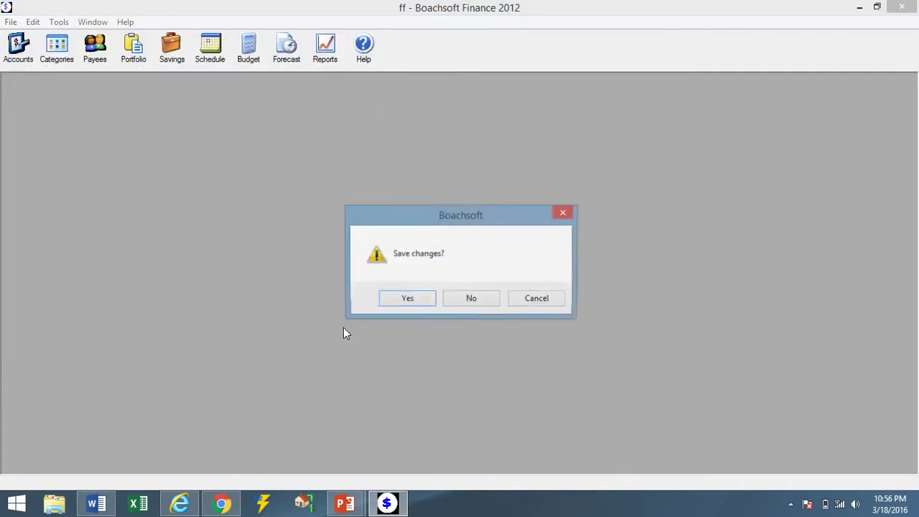
# Discard changes to the old file and keep U.S. Dollar (USD) as base currency.
pyautogui.click(478, 300)
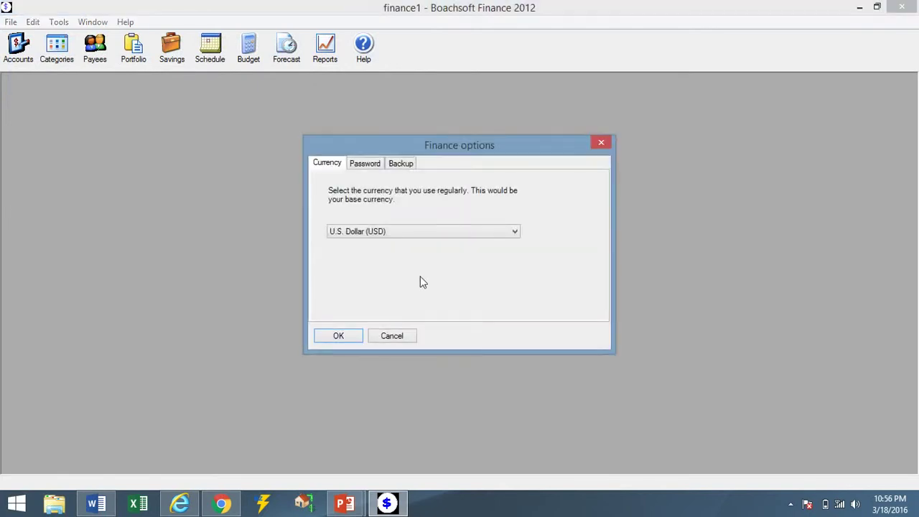
pyautogui.click(376, 234)
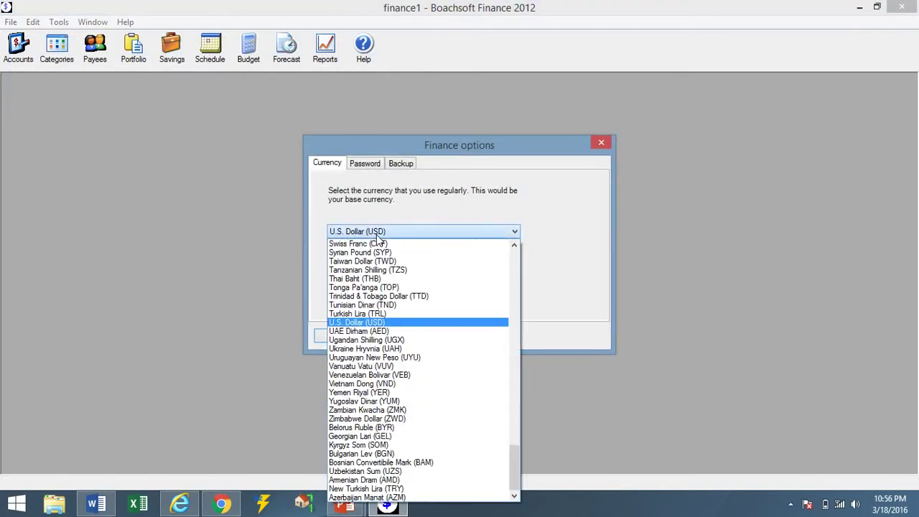
pyautogui.click(376, 234)
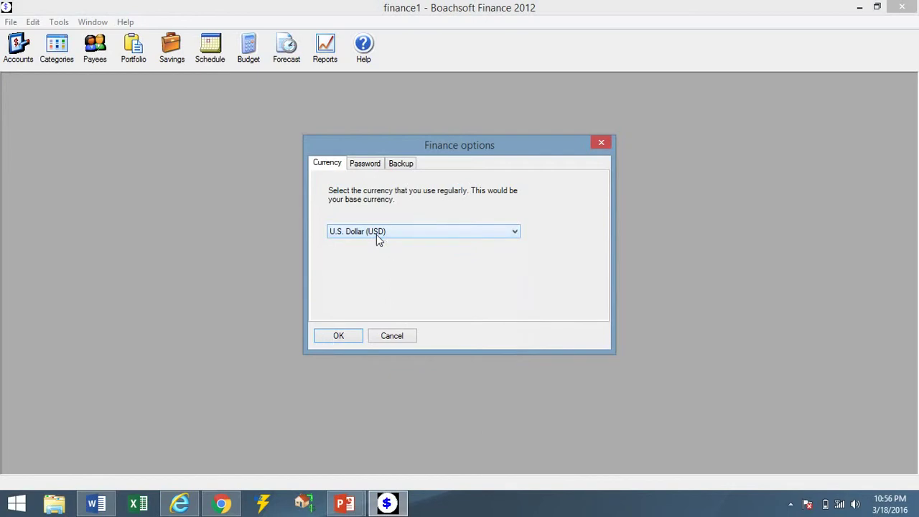
# Protect finance1 with a confirmed file password and apply the options.
pyautogui.click(372, 173)
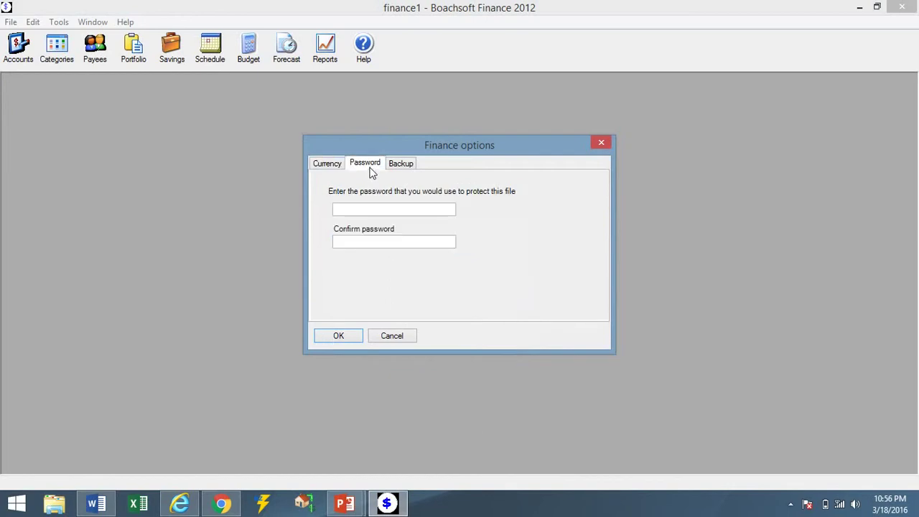
pyautogui.click(367, 209)
pyautogui.write('1234')
pyautogui.click(395, 241)
pyautogui.write('123')
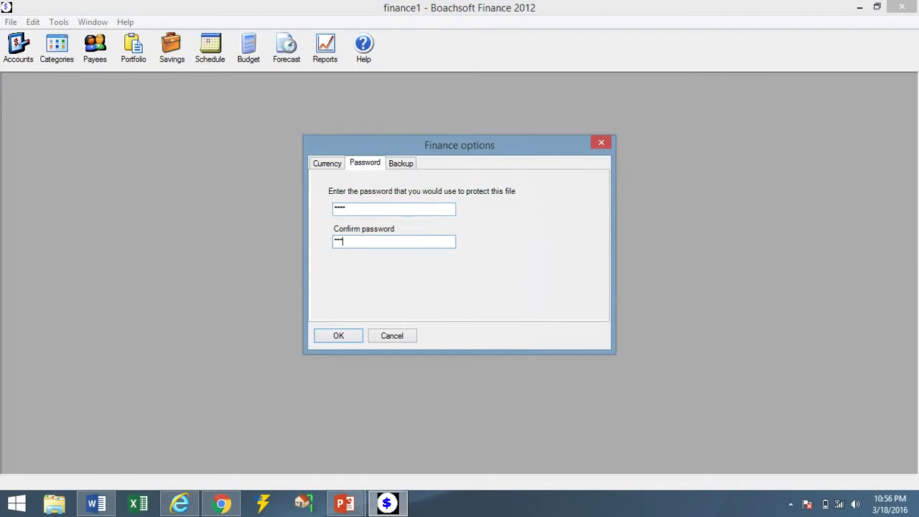
pyautogui.write('4')
pyautogui.click(397, 171)
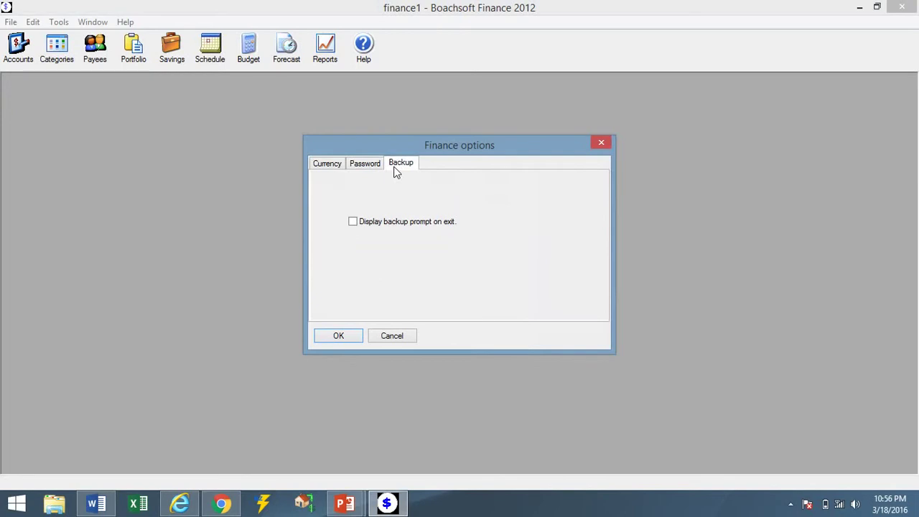
pyautogui.click(365, 165)
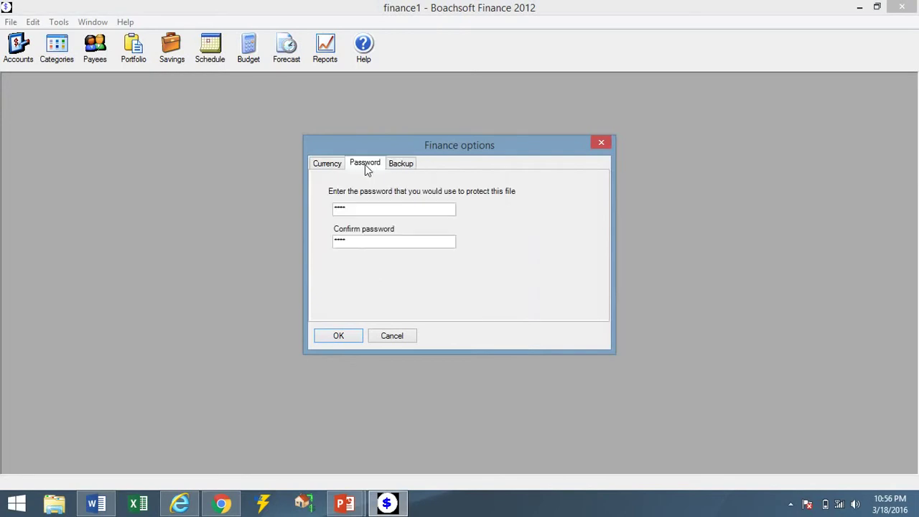
pyautogui.click(332, 164)
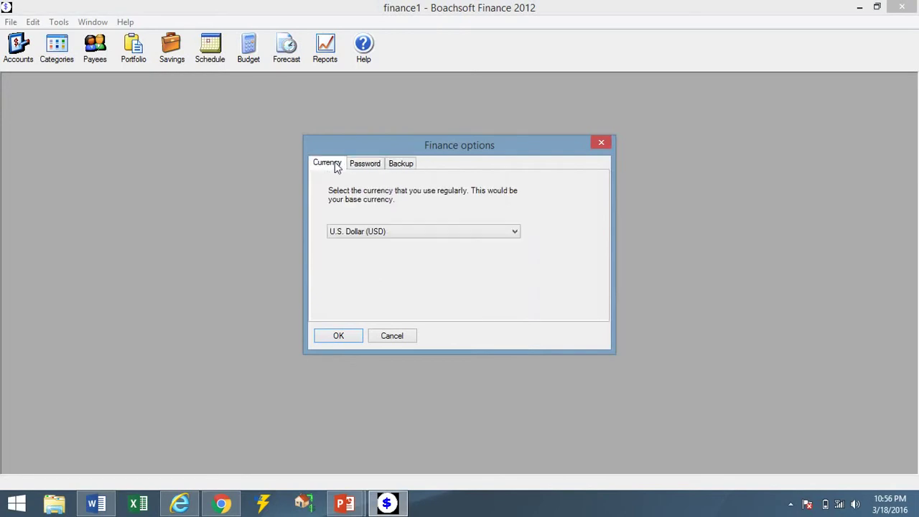
pyautogui.click(340, 336)
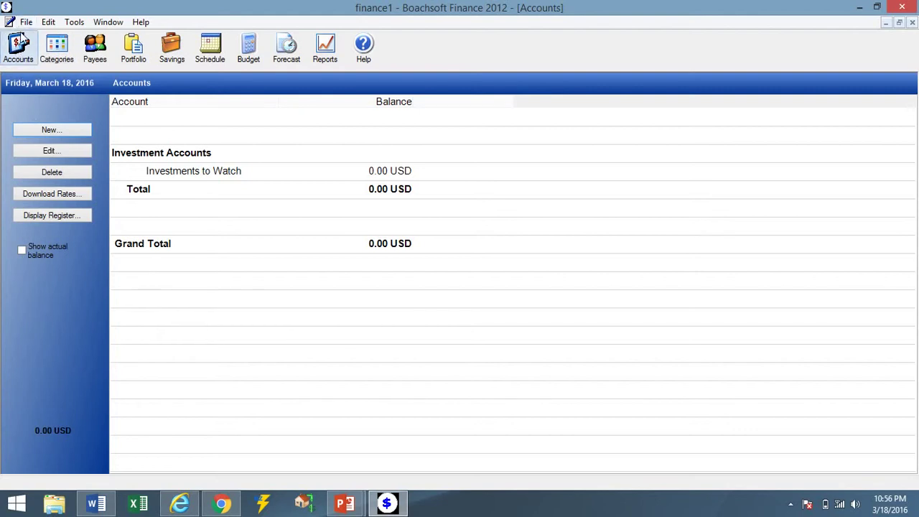
# Browse the Accounts, Categories, Payees, Portfolio, Goals, Scheduled and Budget views.
pyautogui.click(180, 215)
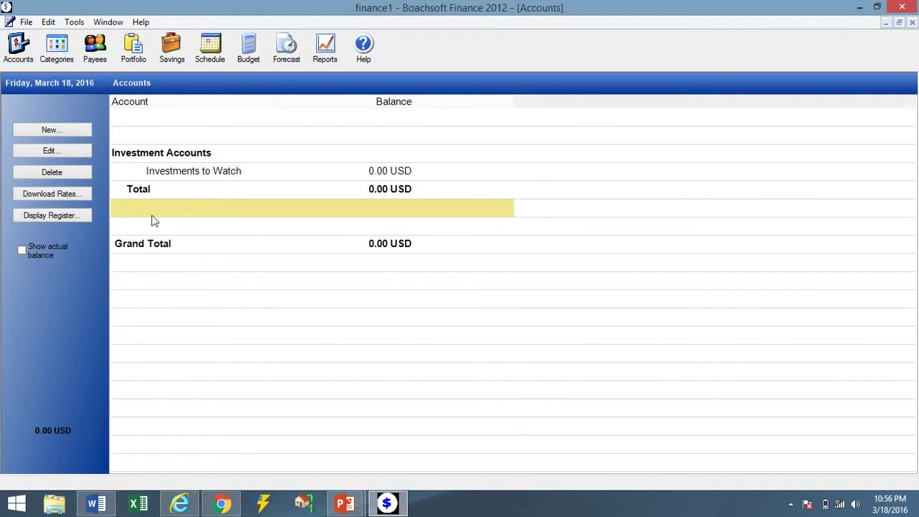
pyautogui.click(24, 47)
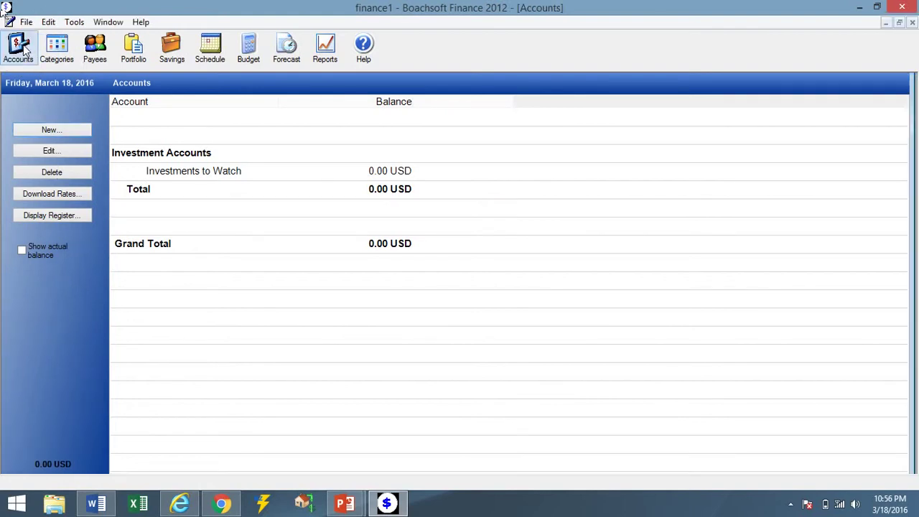
pyautogui.click(66, 55)
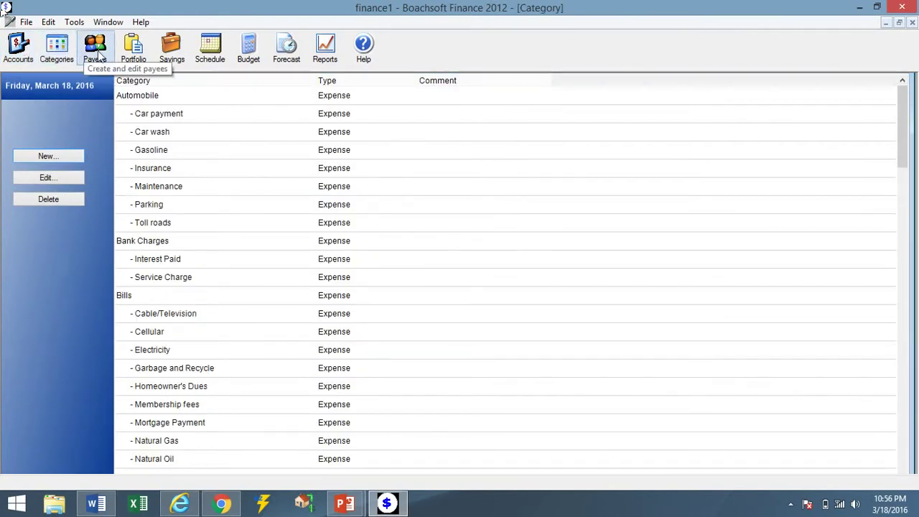
pyautogui.click(98, 56)
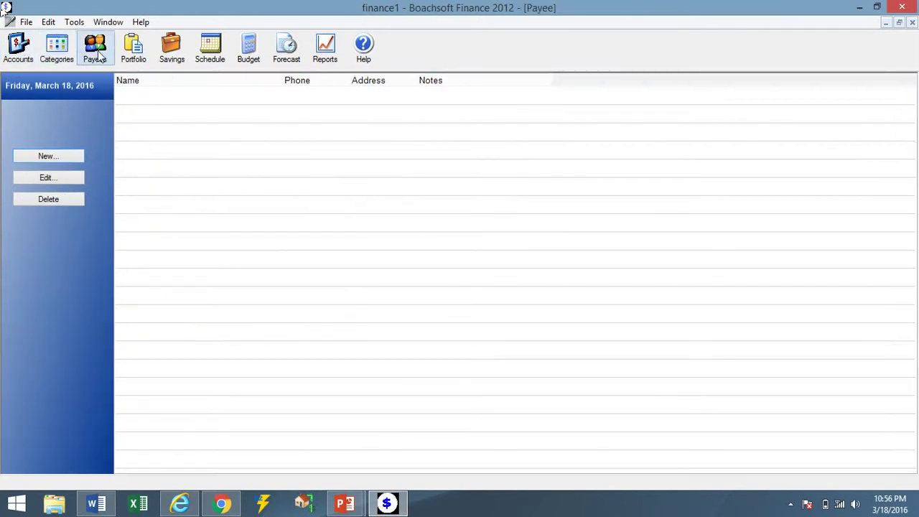
pyautogui.click(136, 48)
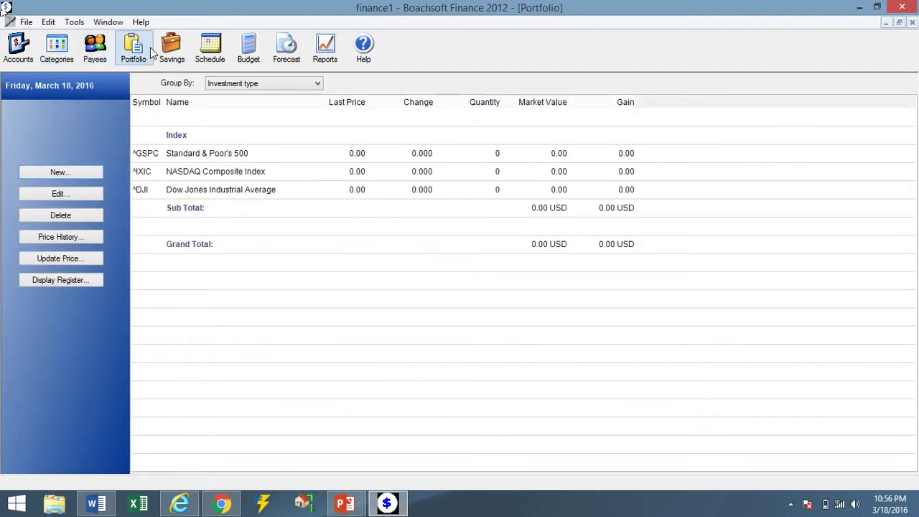
pyautogui.click(179, 51)
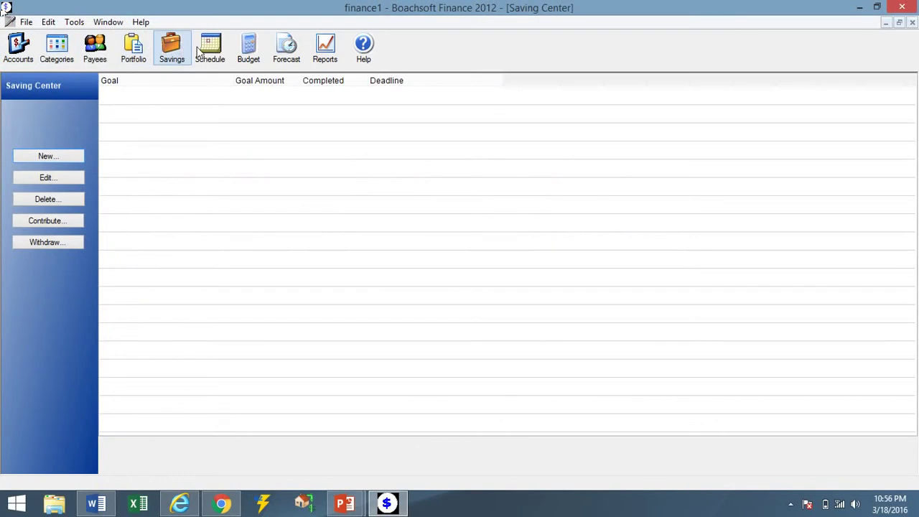
pyautogui.click(217, 55)
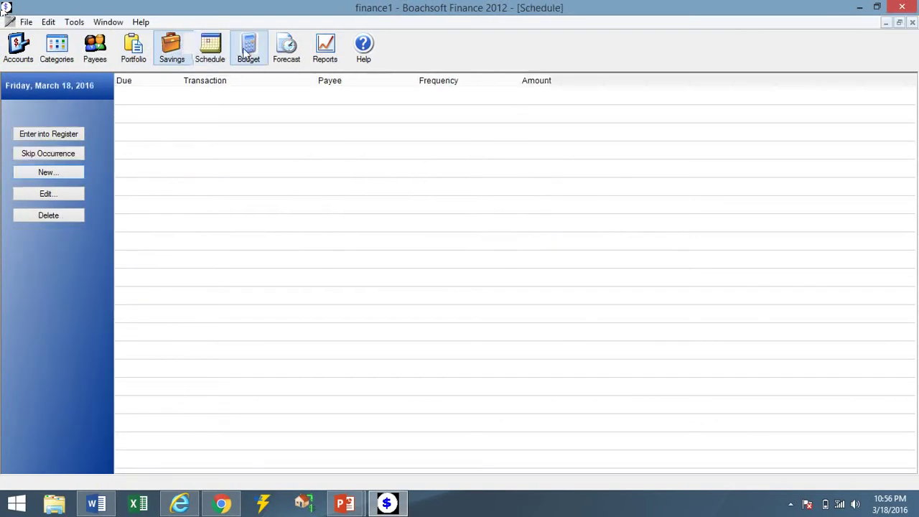
pyautogui.click(249, 51)
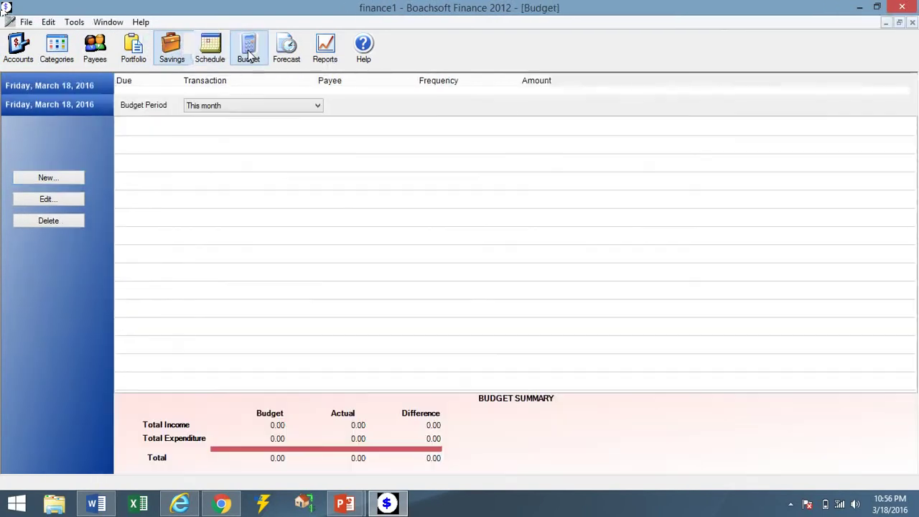
# Check and close the cash-flow forecast, then show the Reports window's 14 report types.
pyautogui.click(285, 50)
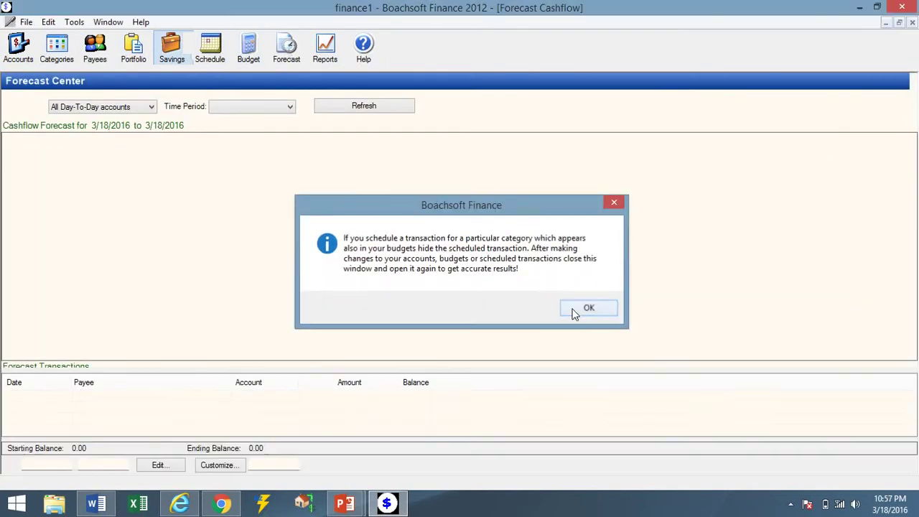
pyautogui.click(574, 312)
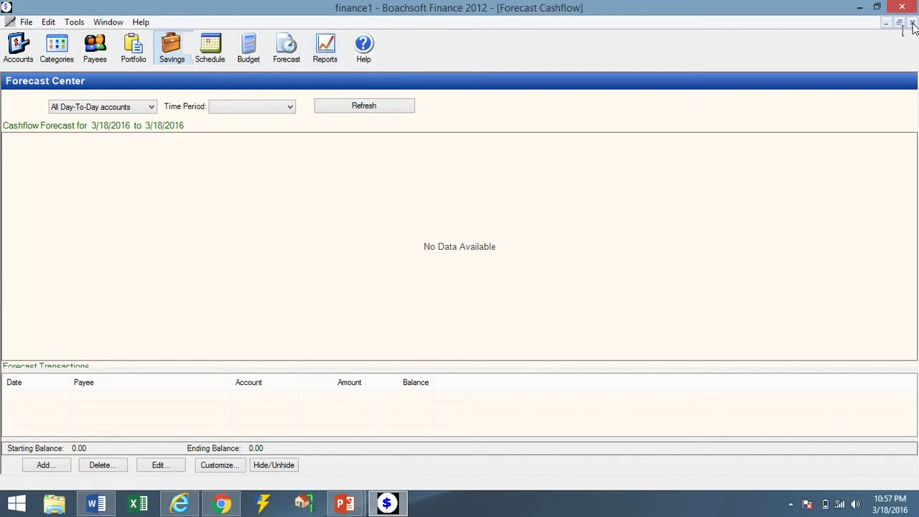
pyautogui.click(912, 23)
pyautogui.click(331, 50)
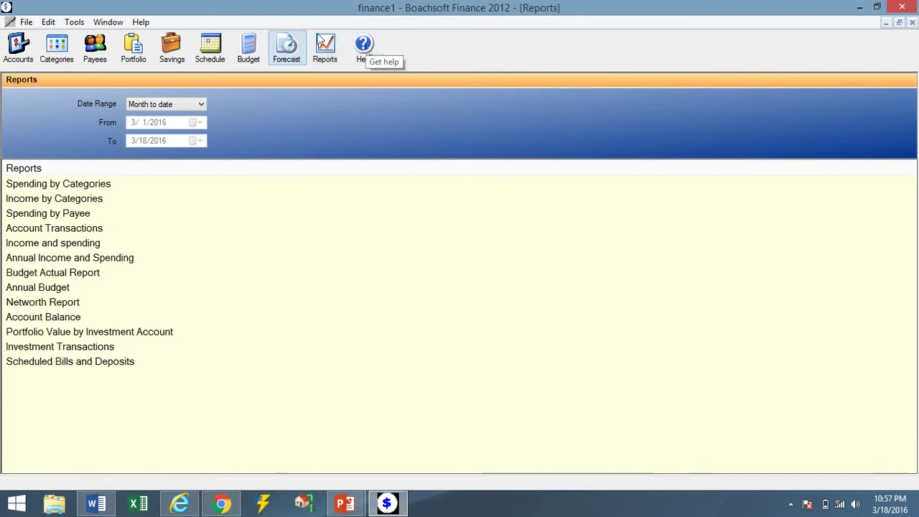
# Read the About Boachsoft Finance and copyright messages, then return to the Accounts overview.
pyautogui.click(141, 22)
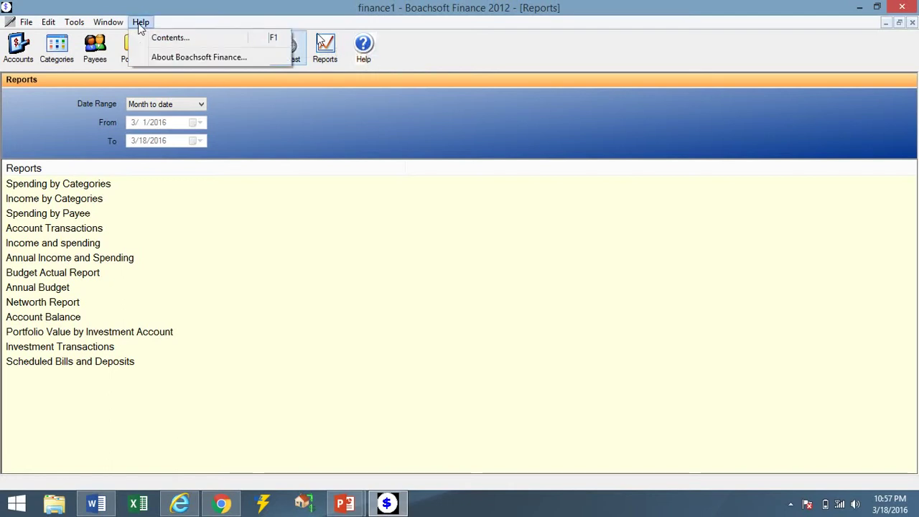
pyautogui.click(159, 64)
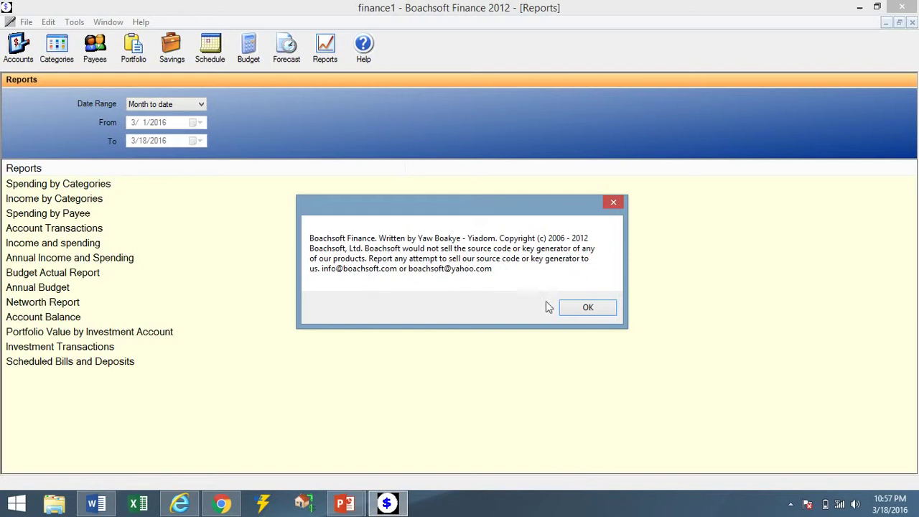
pyautogui.click(580, 308)
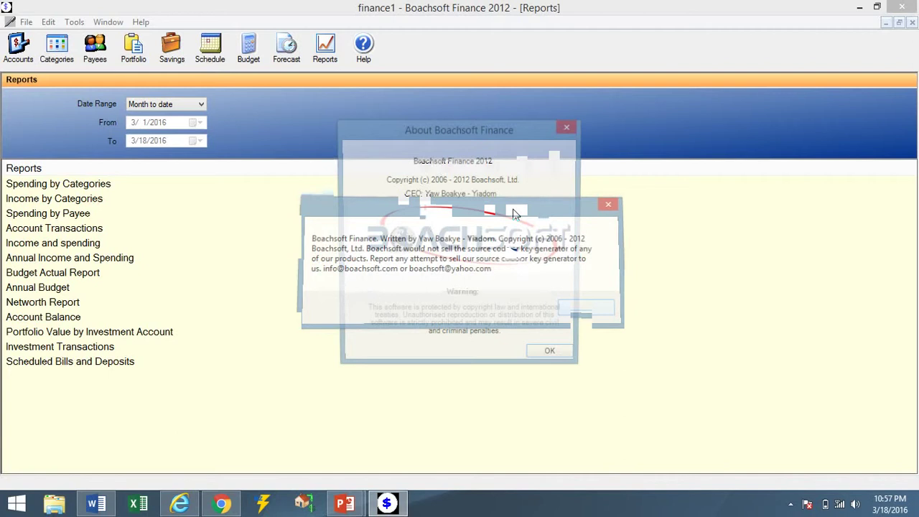
pyautogui.click(544, 354)
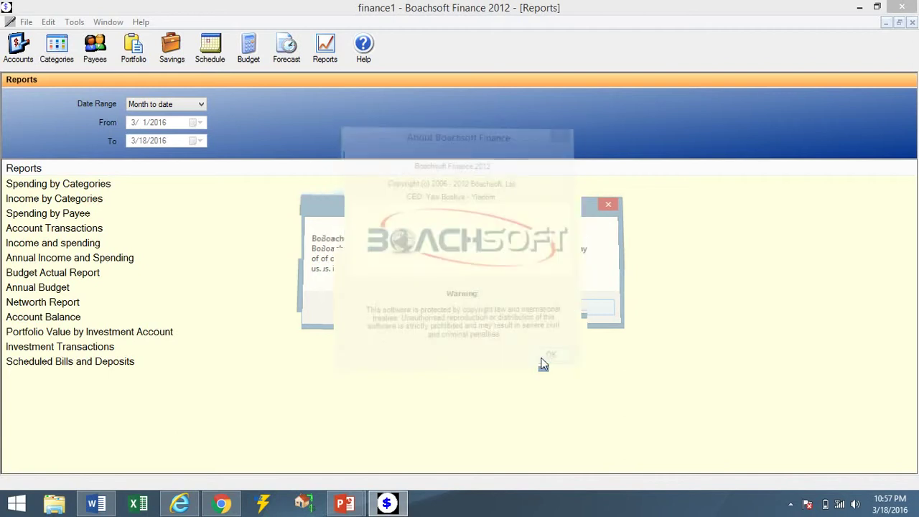
pyautogui.click(19, 49)
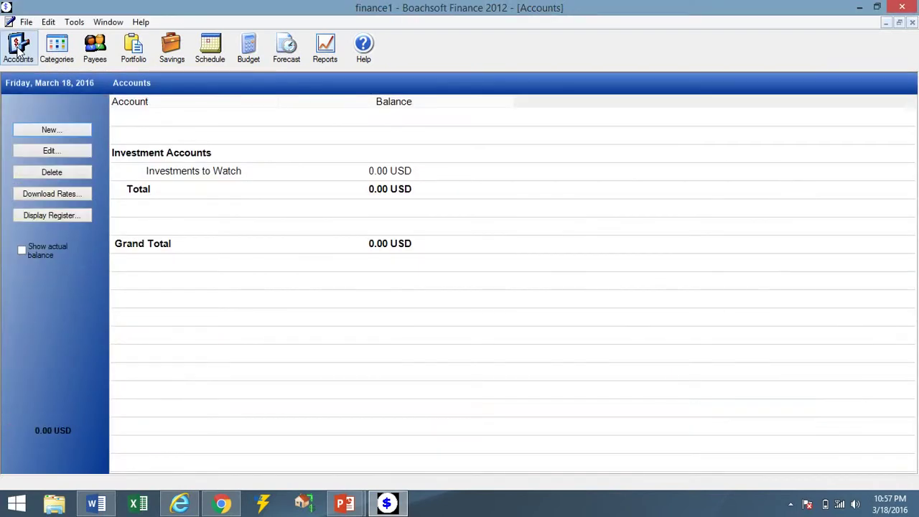
# Start choosing download currencies and tick Australian Dollar (AUD) and British Pound (GBP).
pyautogui.click(43, 194)
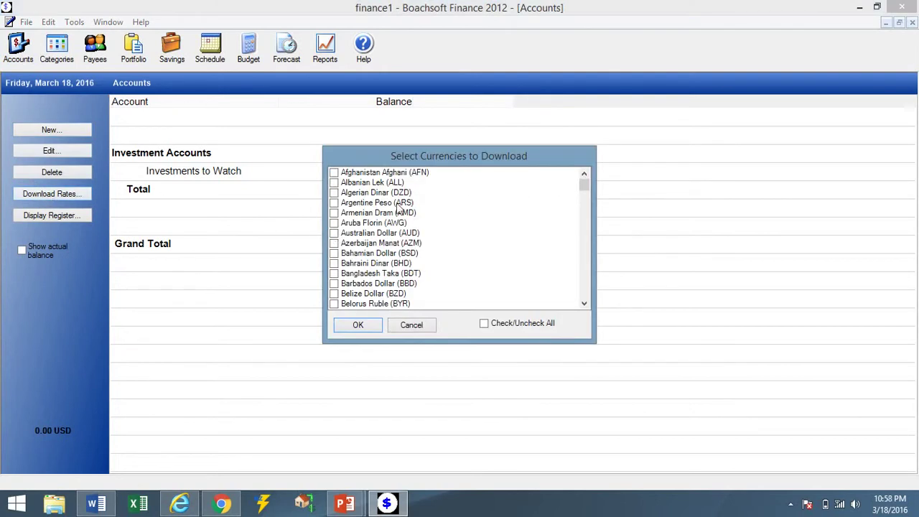
pyautogui.click(335, 236)
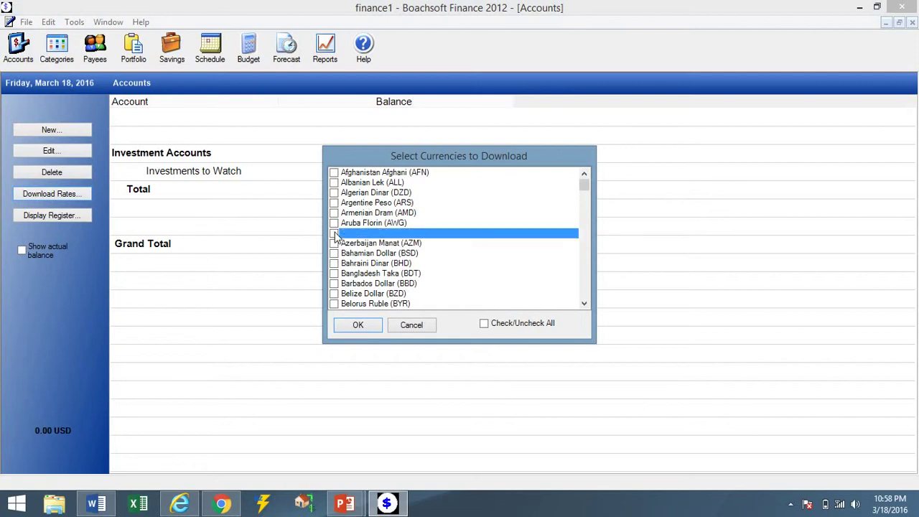
pyautogui.click(335, 234)
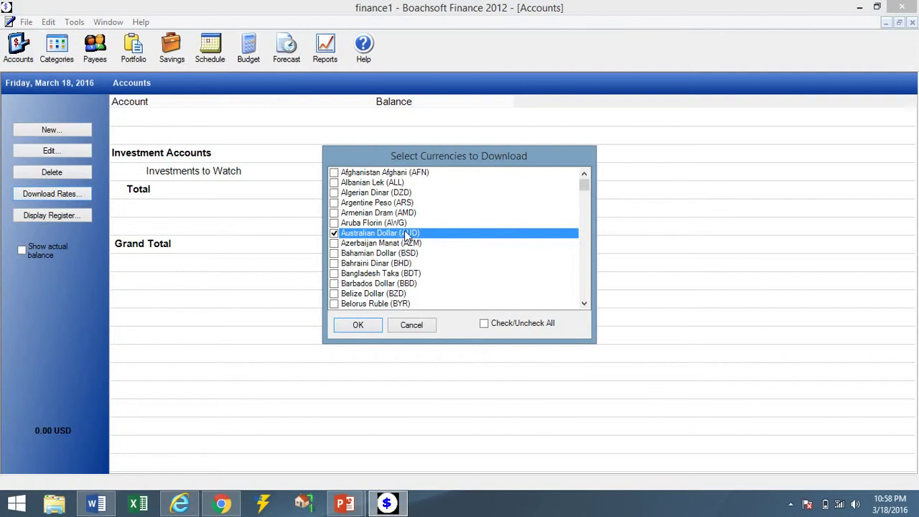
pyautogui.scroll(-4, 586, 215)
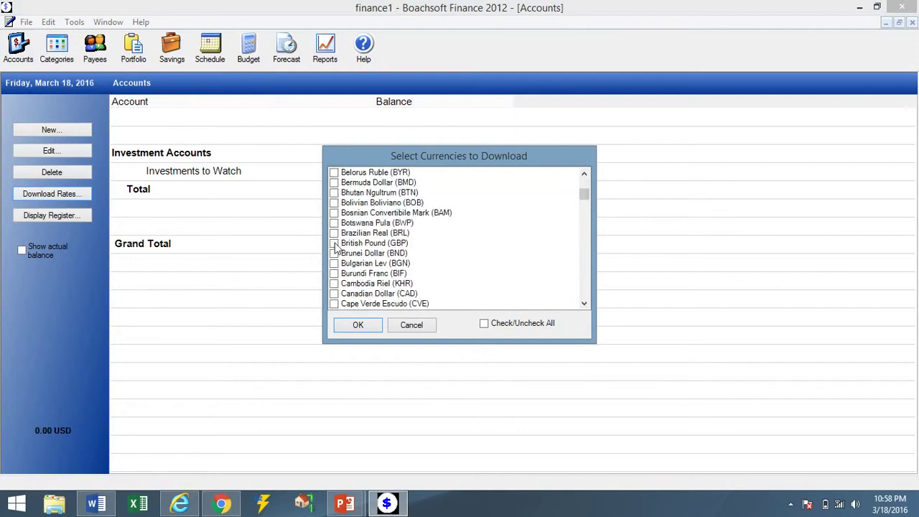
pyautogui.click(334, 244)
pyautogui.click(586, 182)
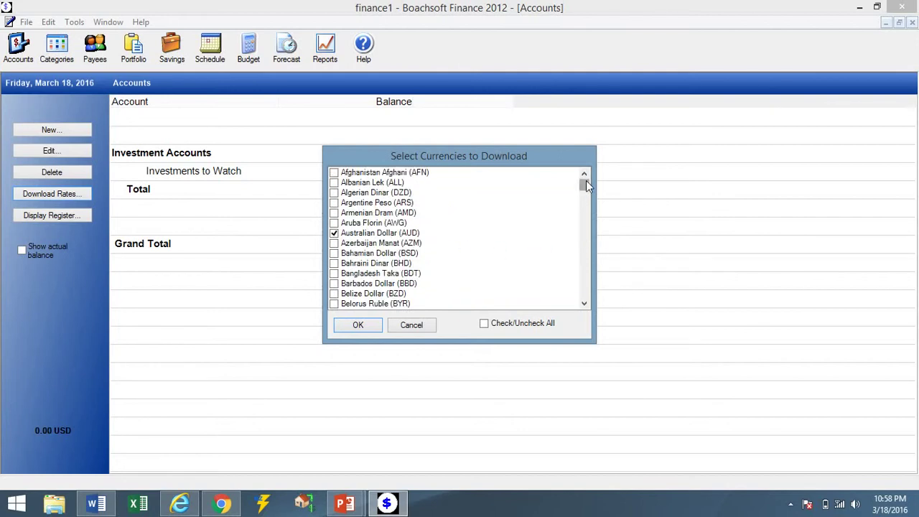
pyautogui.click(586, 208)
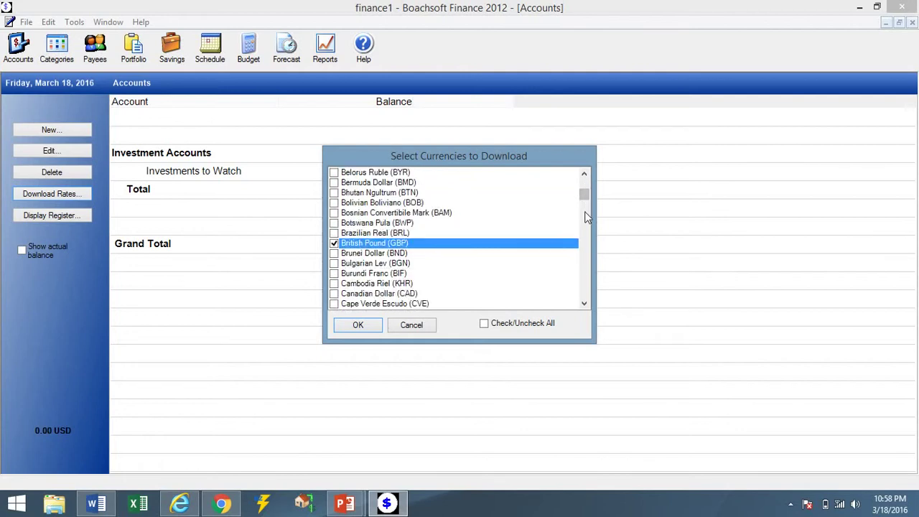
# Tick Canadian Dollar (CAD), Euro (EUR) and South African Rand (ZAR) for download.
pyautogui.click(334, 294)
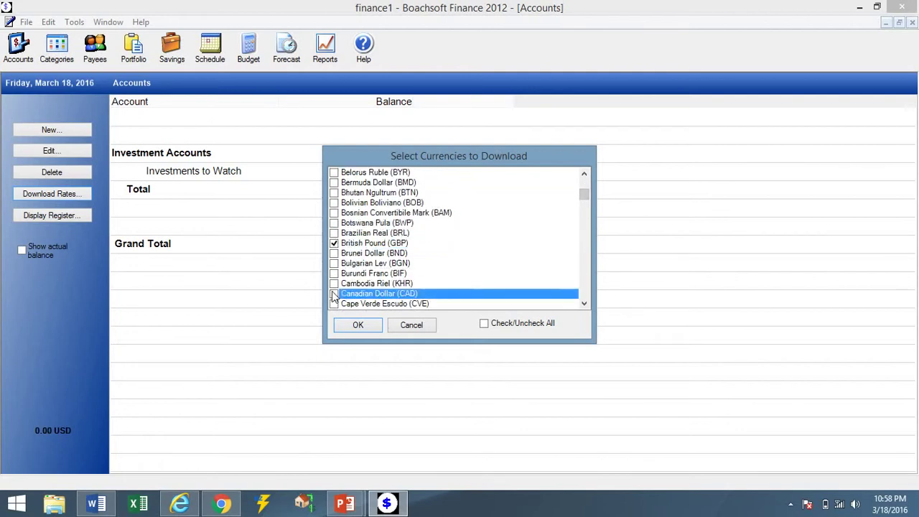
pyautogui.click(333, 294)
pyautogui.click(585, 260)
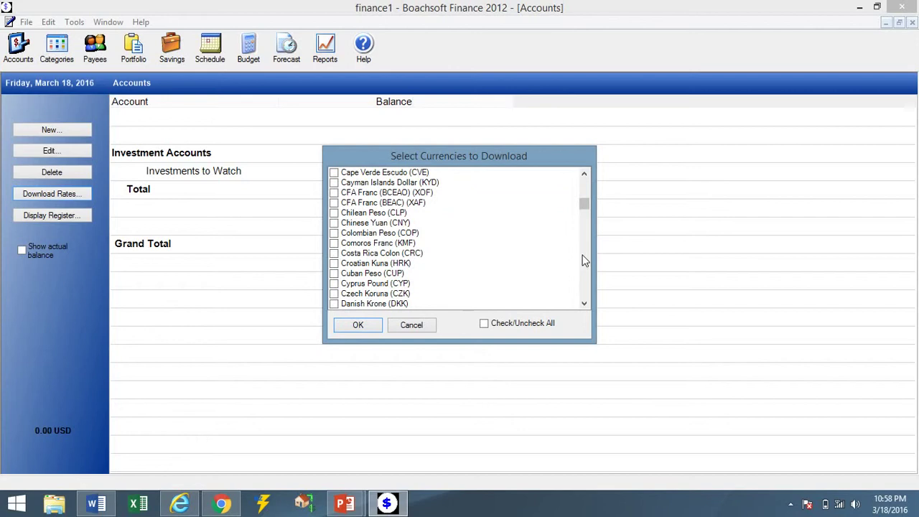
pyautogui.click(585, 261)
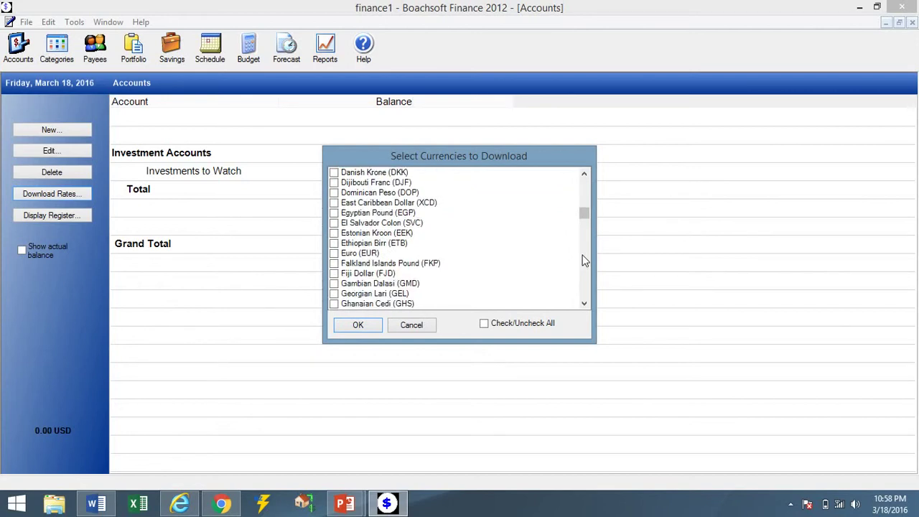
pyautogui.click(333, 255)
pyautogui.click(333, 255)
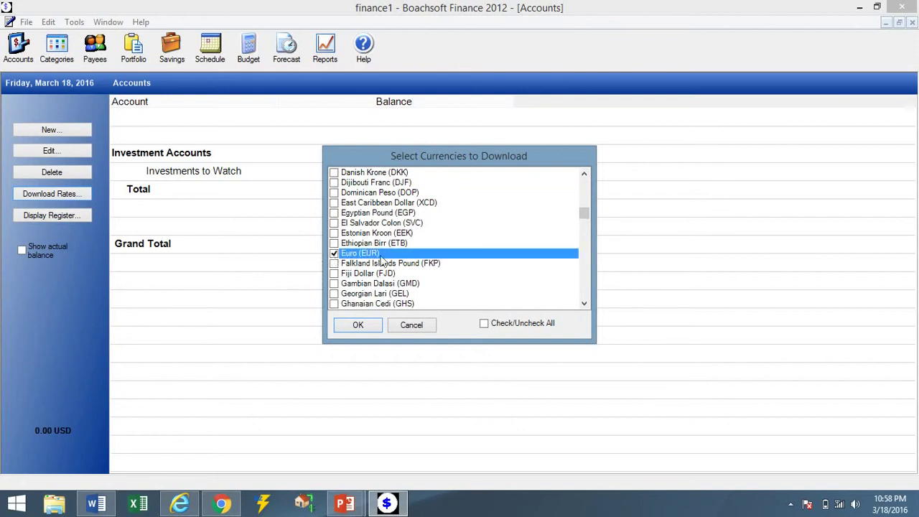
pyautogui.click(585, 267)
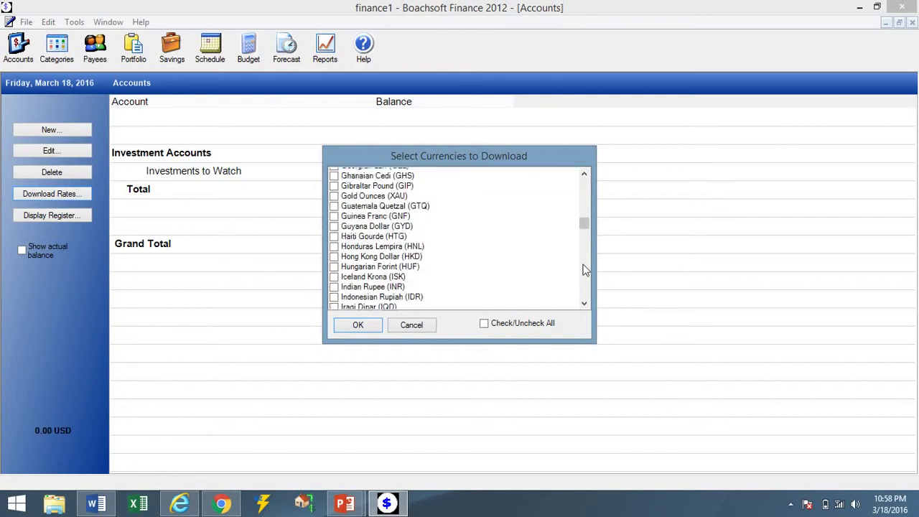
pyautogui.click(585, 269)
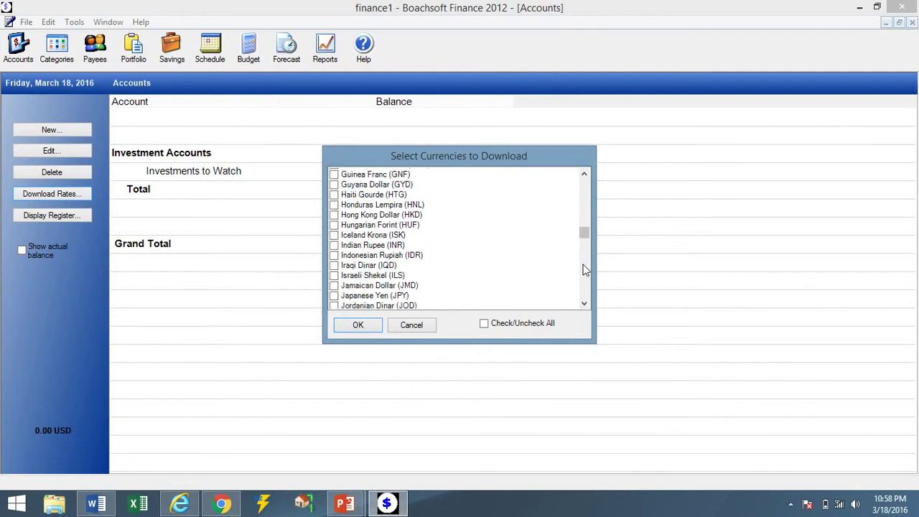
pyautogui.moveTo(585, 269)
pyautogui.mouseDown()
pyautogui.moveTo(583, 294)
pyautogui.moveTo(578, 280)
pyautogui.mouseUp()
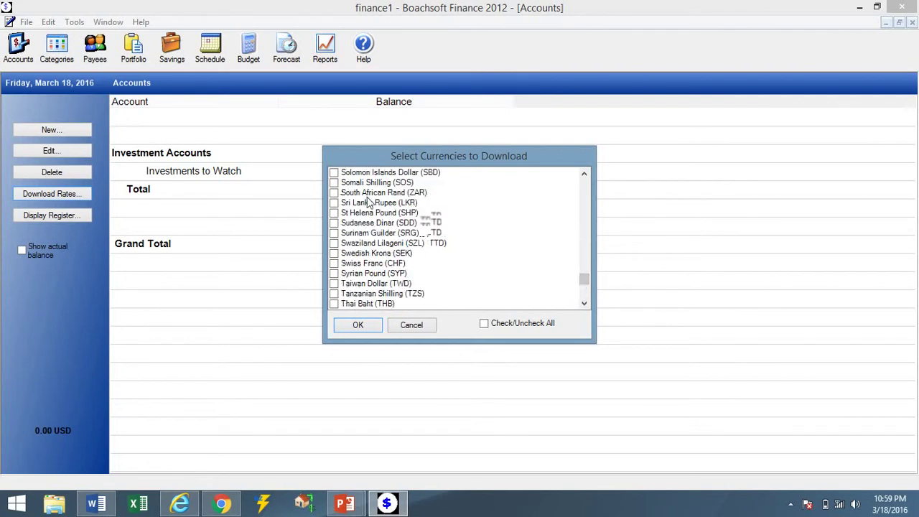
pyautogui.click(334, 193)
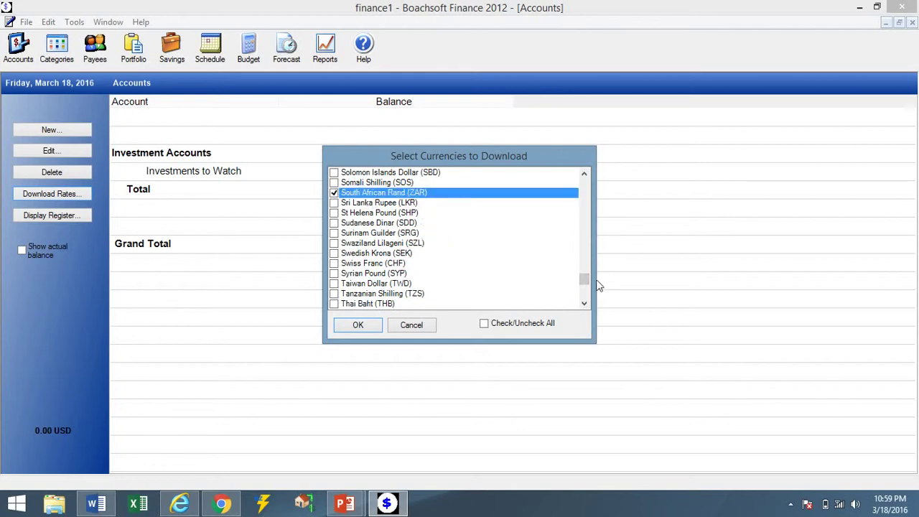
pyautogui.moveTo(585, 281); pyautogui.dragTo(581, 221)
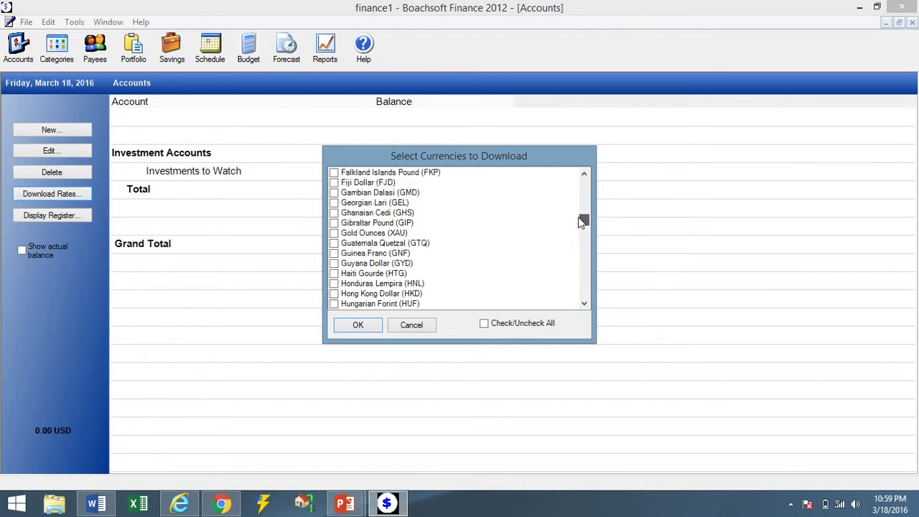
# Also tick Mexican Peso (MXN) and Russian Rouble (RUB) for rate download.
pyautogui.moveTo(580, 222); pyautogui.dragTo(580, 248)
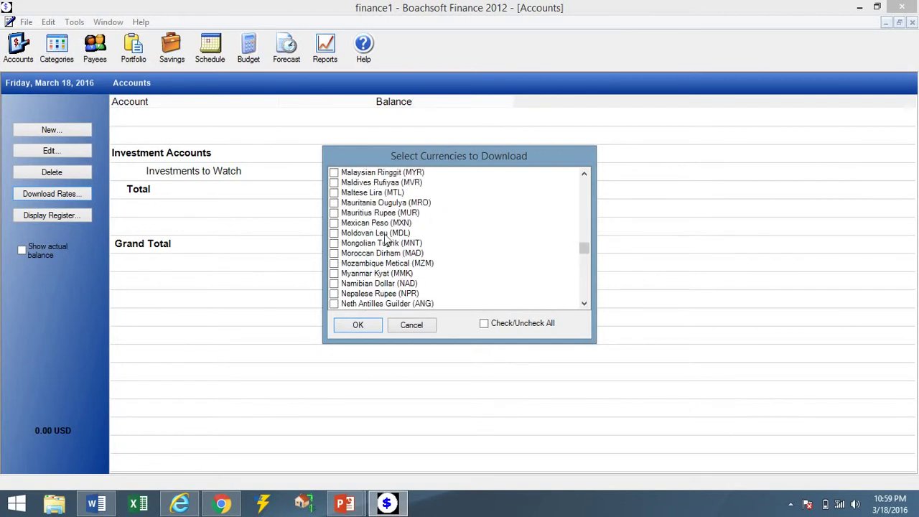
pyautogui.click(334, 224)
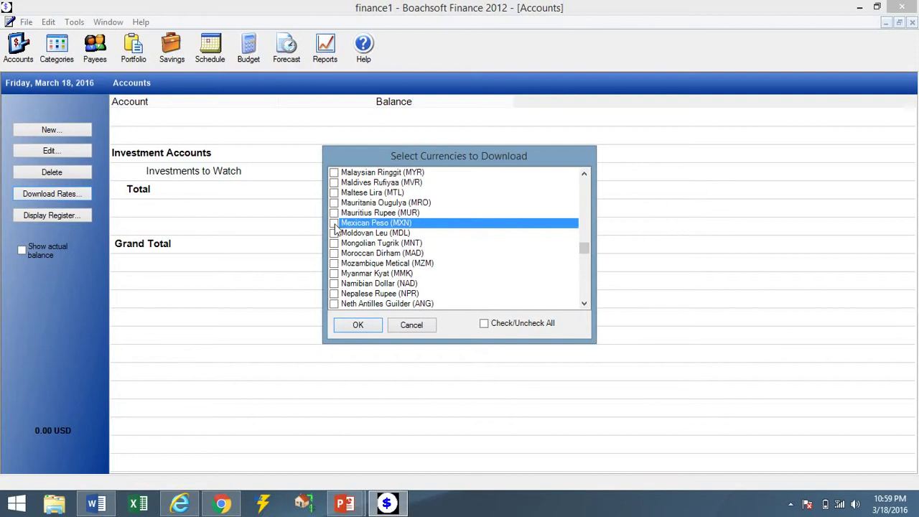
pyautogui.click(334, 223)
pyautogui.moveTo(584, 249); pyautogui.dragTo(581, 271)
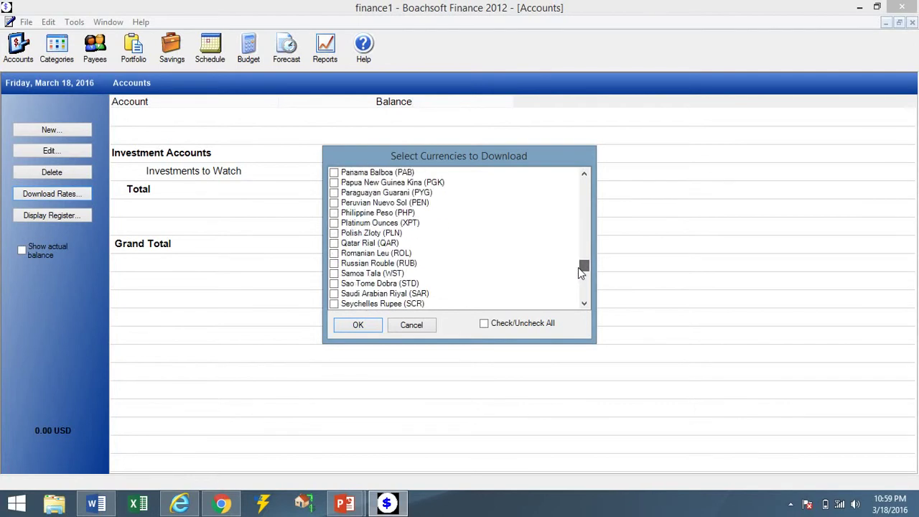
pyautogui.click(334, 264)
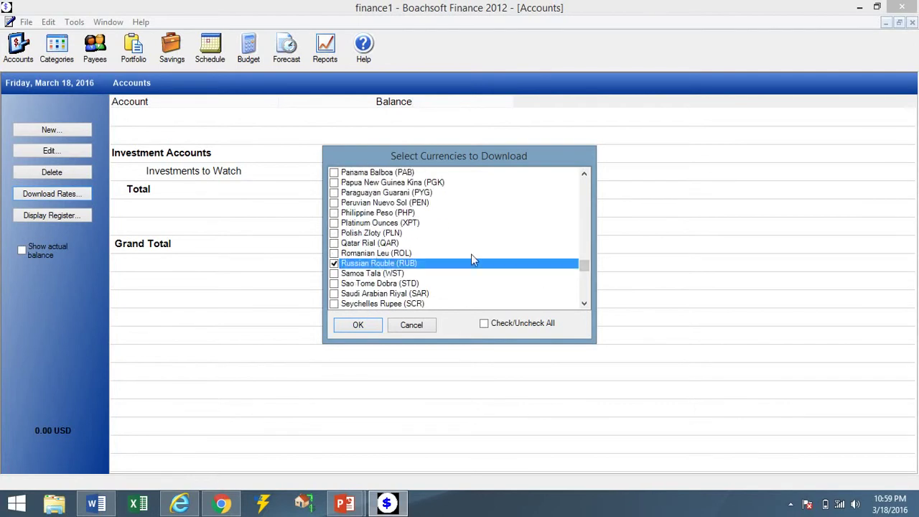
pyautogui.moveTo(587, 267); pyautogui.dragTo(585, 246)
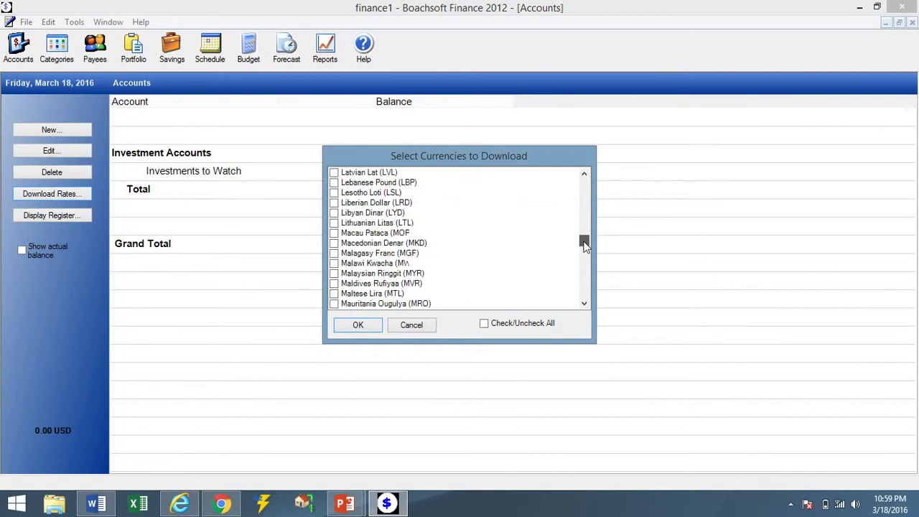
pyautogui.scroll(3, 462, 206)
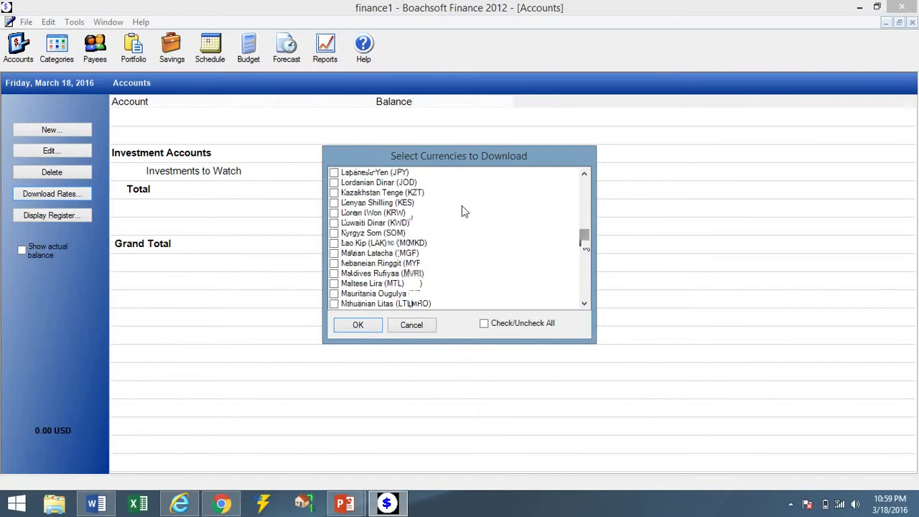
# Tick Japanese Yen, Chinese Yuan and Brazilian Real, then start downloading the rates.
pyautogui.click(333, 185)
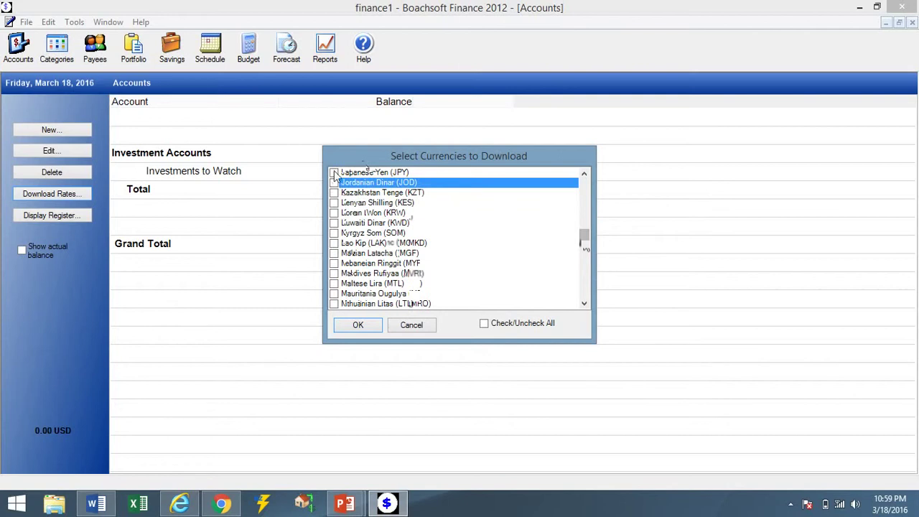
pyautogui.click(334, 174)
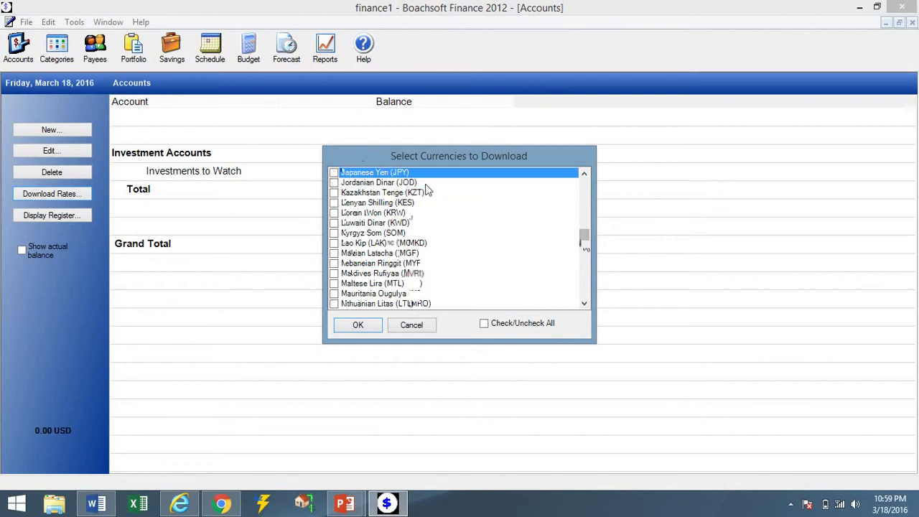
pyautogui.click(334, 173)
pyautogui.moveTo(587, 233); pyautogui.dragTo(587, 201)
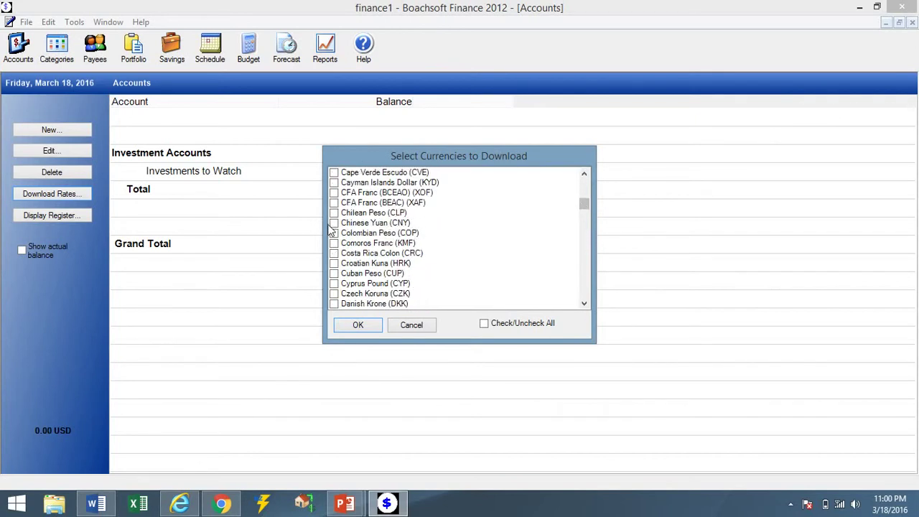
pyautogui.click(333, 223)
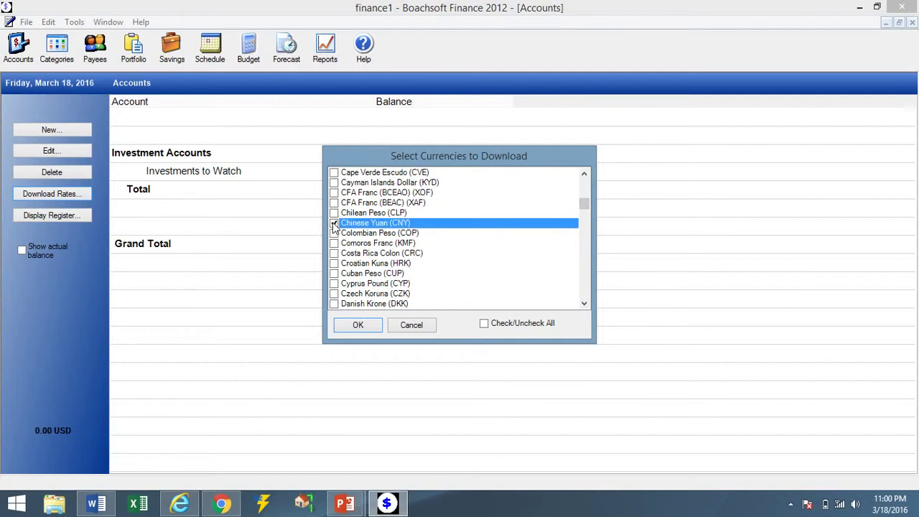
pyautogui.click(334, 224)
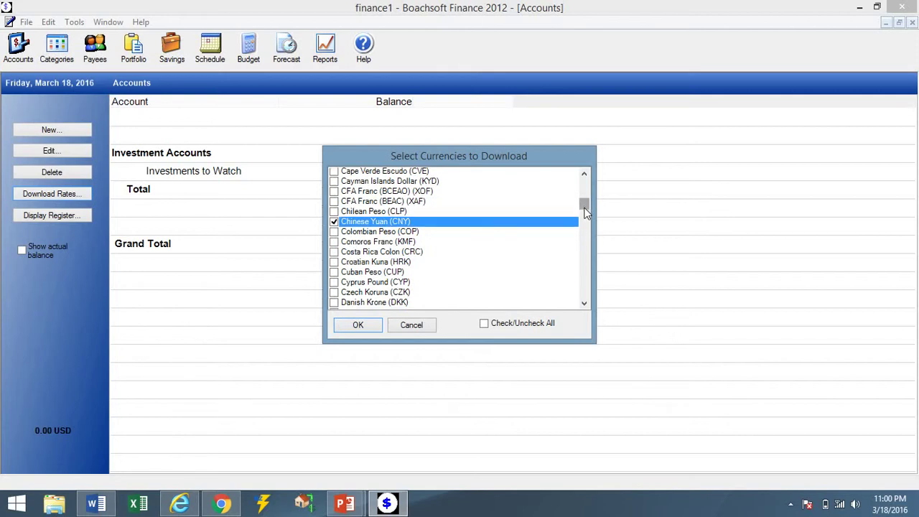
pyautogui.moveTo(586, 207); pyautogui.dragTo(583, 198)
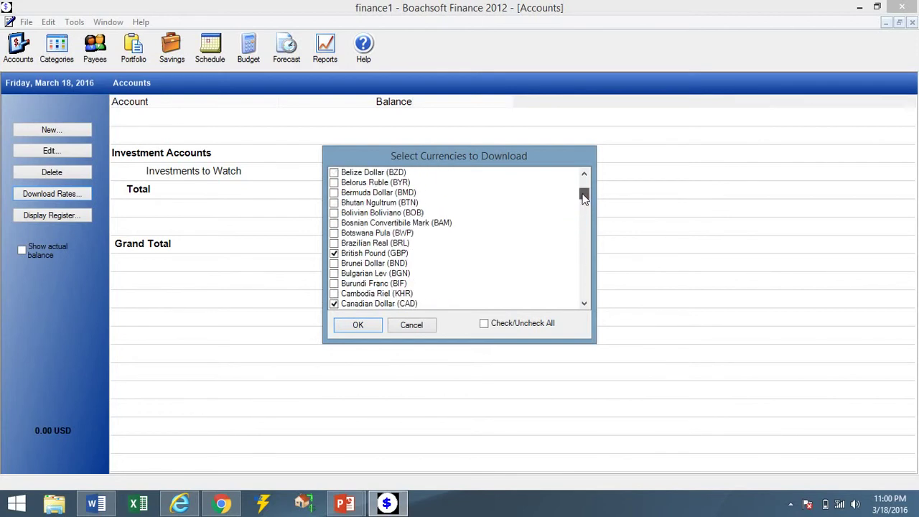
pyautogui.click(336, 244)
pyautogui.click(334, 244)
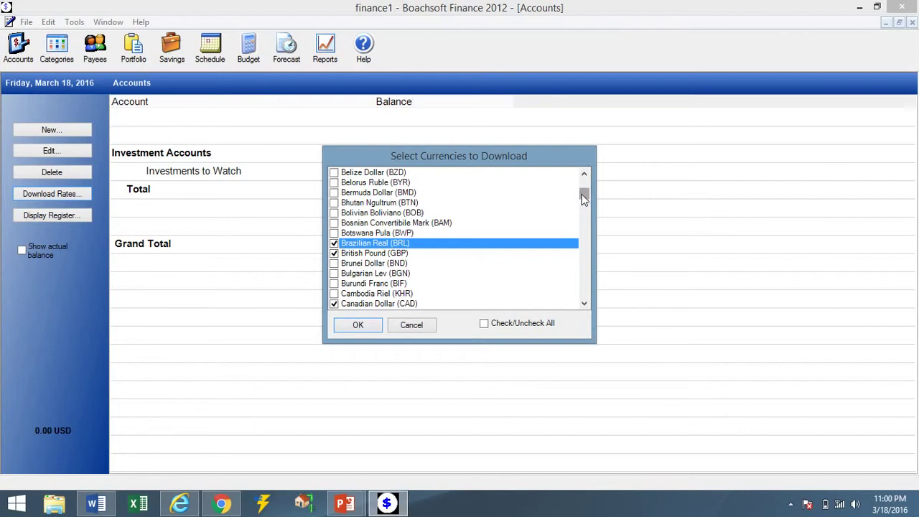
pyautogui.click(358, 325)
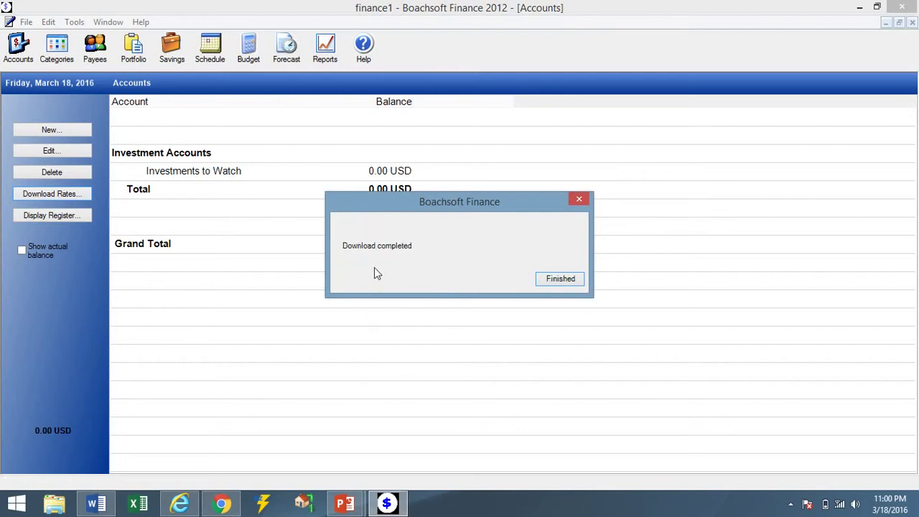
# Close the Download completed message, returning to the Accounts list at 0.00 USD.
pyautogui.click(554, 289)
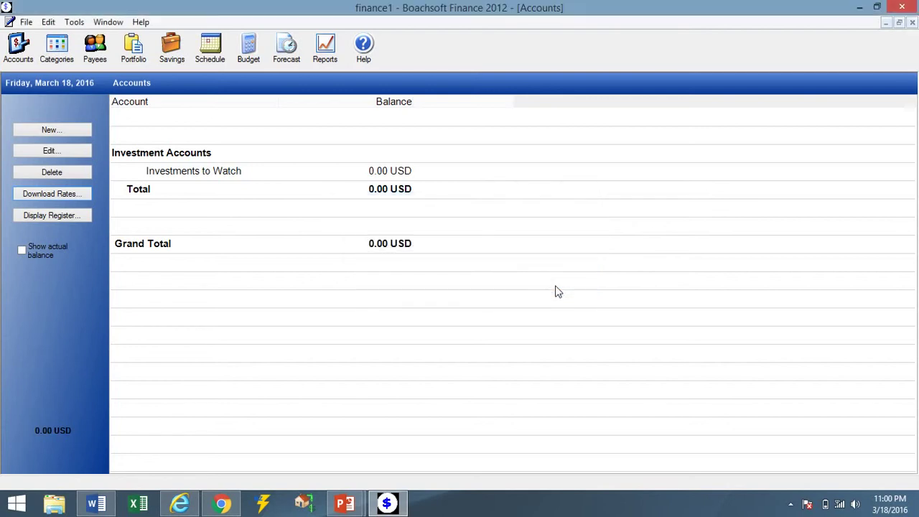
pyautogui.click(74, 21)
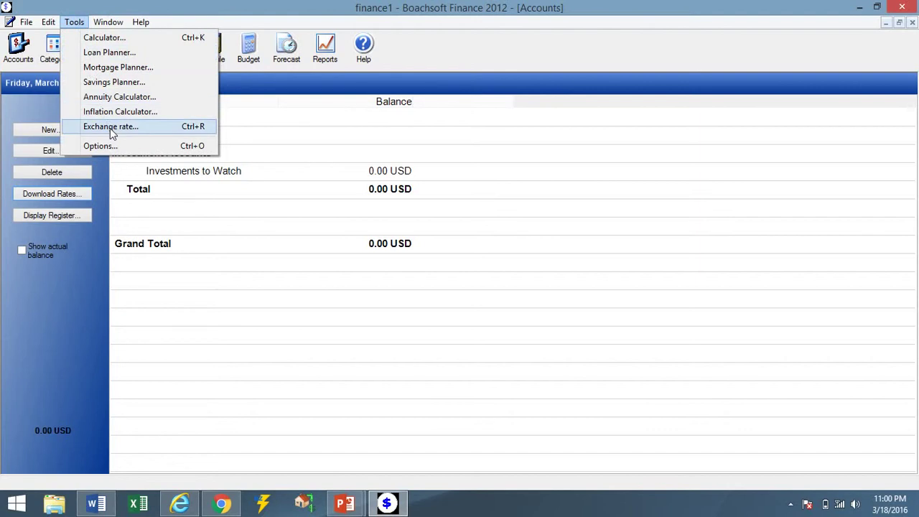
pyautogui.click(110, 129)
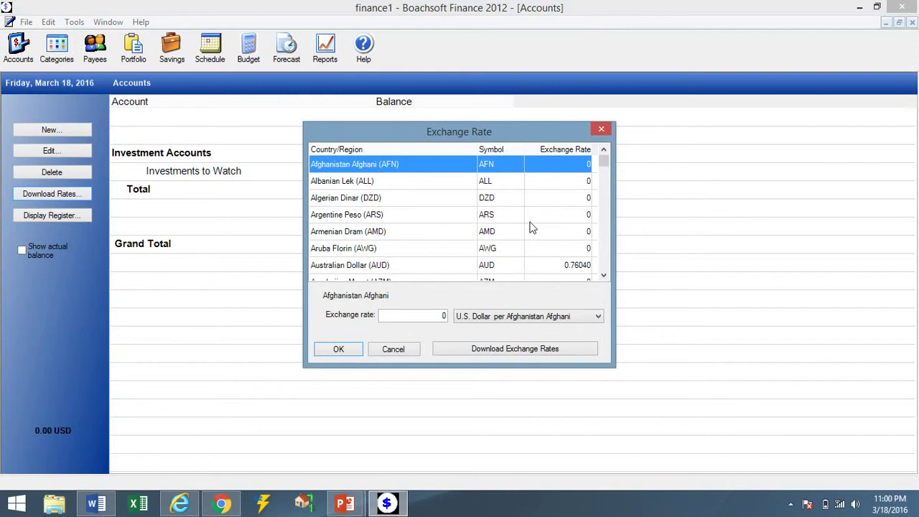
pyautogui.click(534, 270)
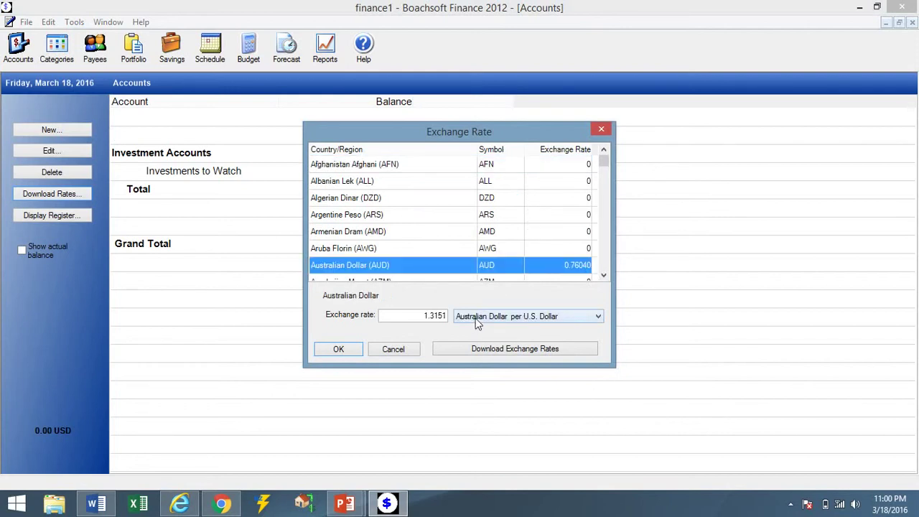
pyautogui.click(551, 322)
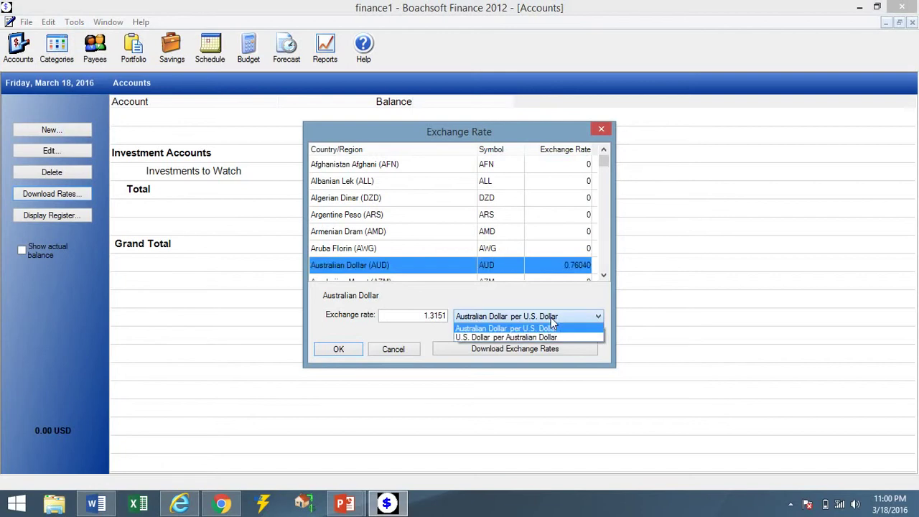
pyautogui.click(556, 334)
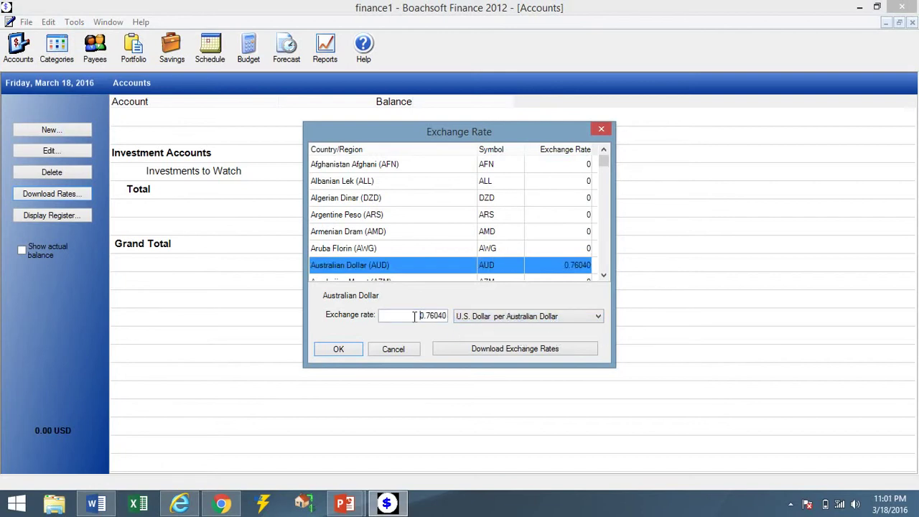
pyautogui.moveTo(413, 316); pyautogui.dragTo(450, 316)
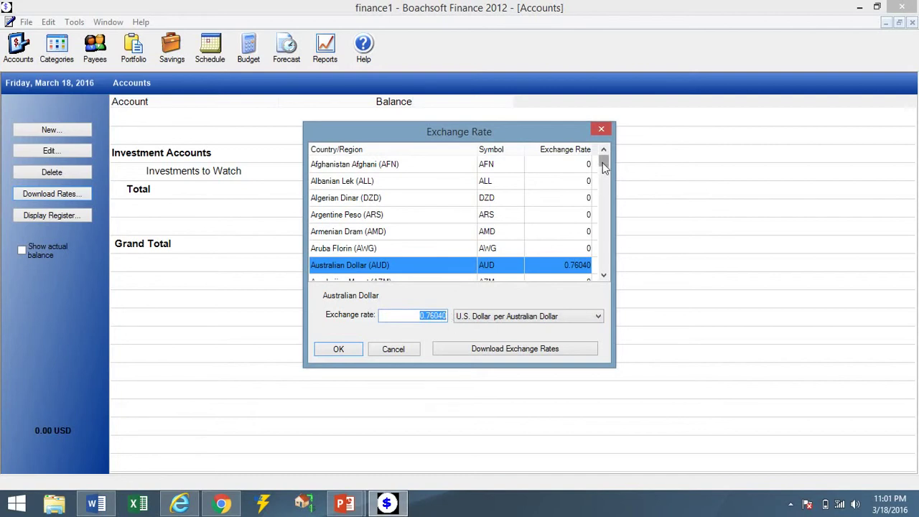
pyautogui.moveTo(602, 162); pyautogui.dragTo(603, 183)
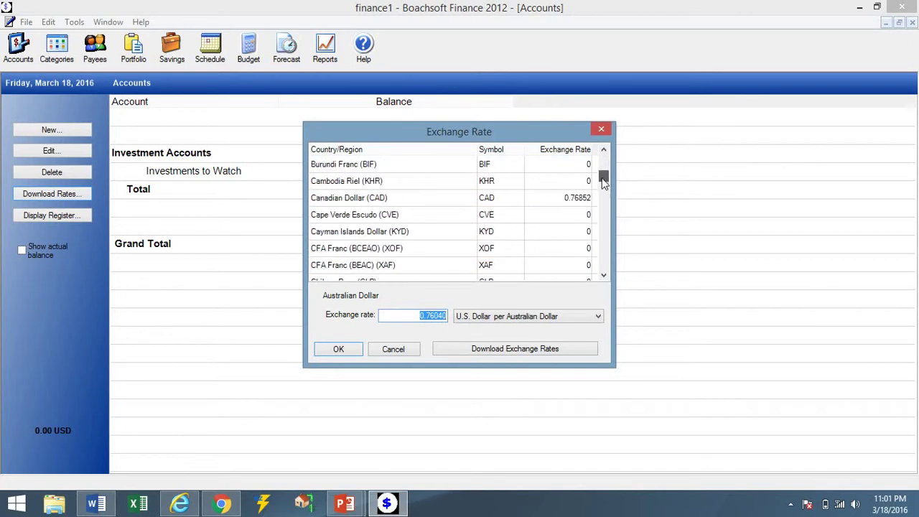
pyautogui.click(565, 199)
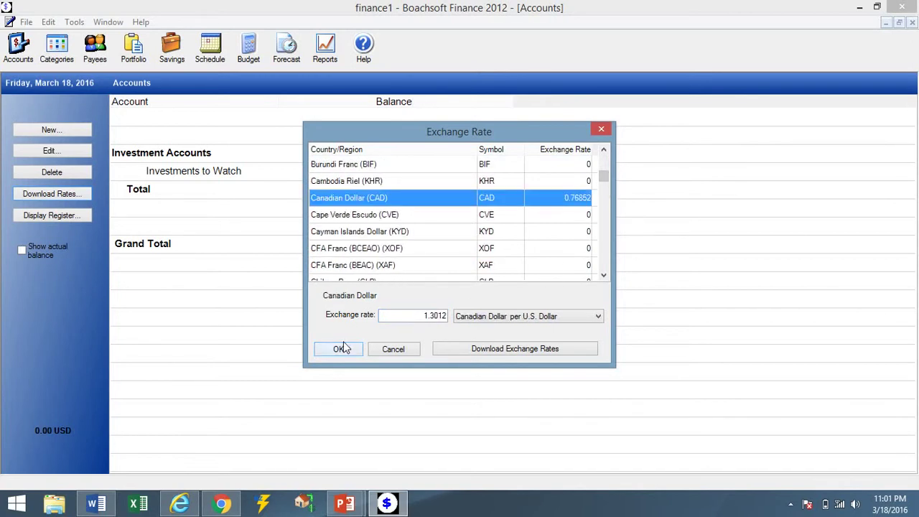
pyautogui.click(387, 348)
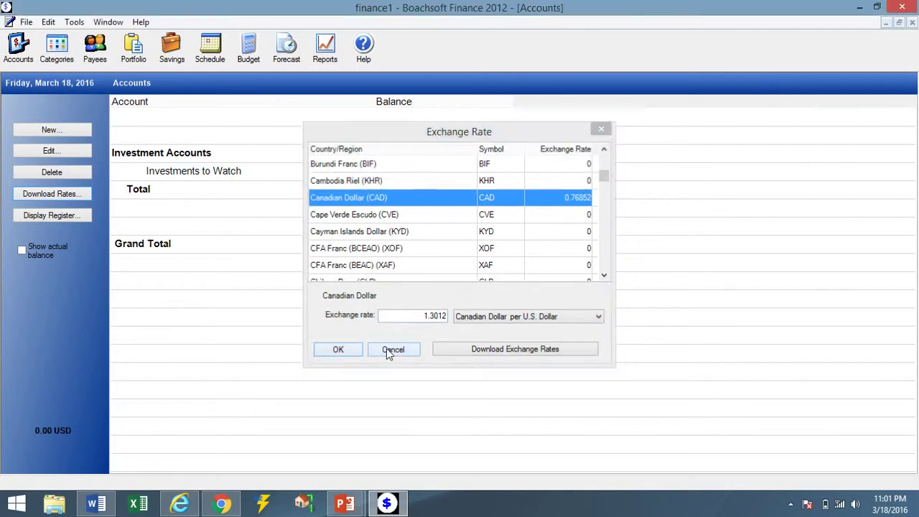
pyautogui.click(237, 252)
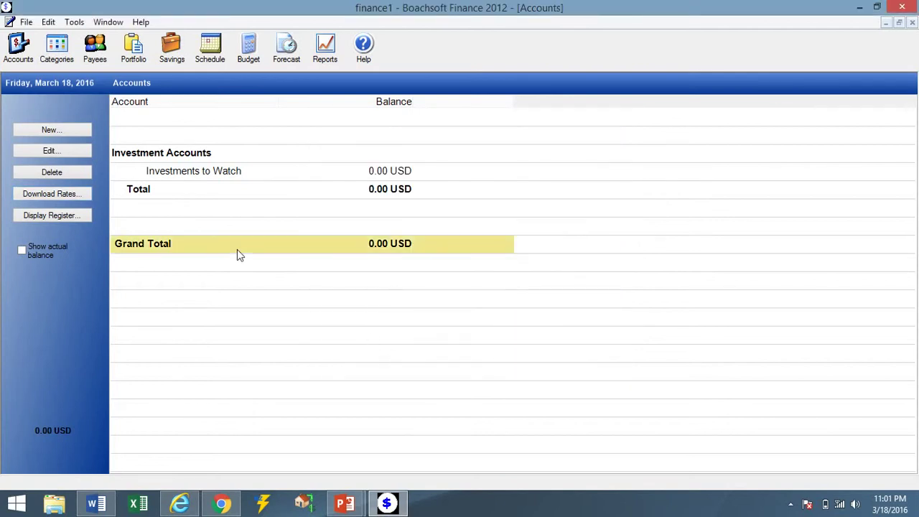
# Maximize Accounts help and show the Change Base Currency or Password topic under General.
pyautogui.click(230, 220)
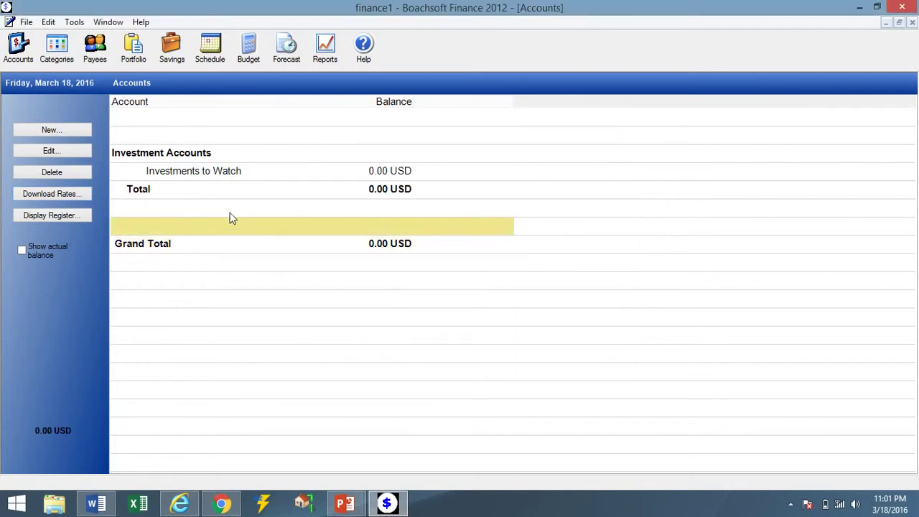
pyautogui.click(361, 48)
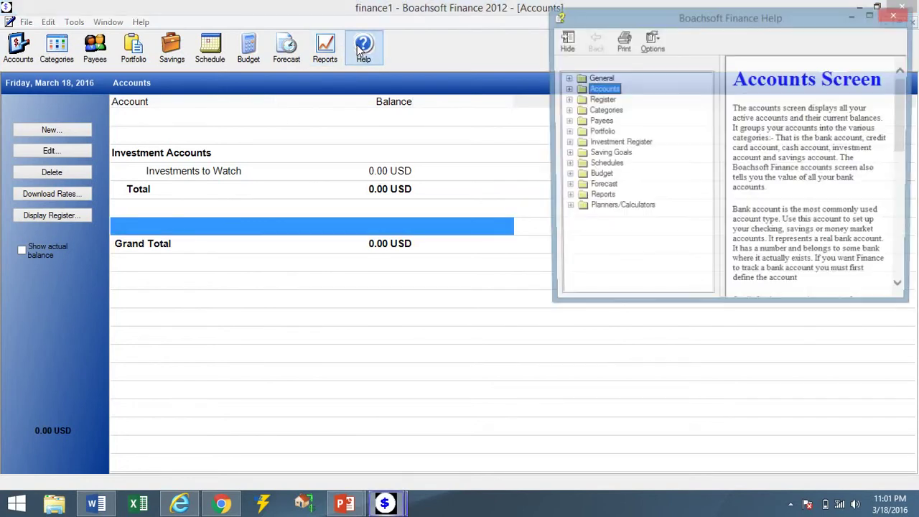
pyautogui.click(870, 16)
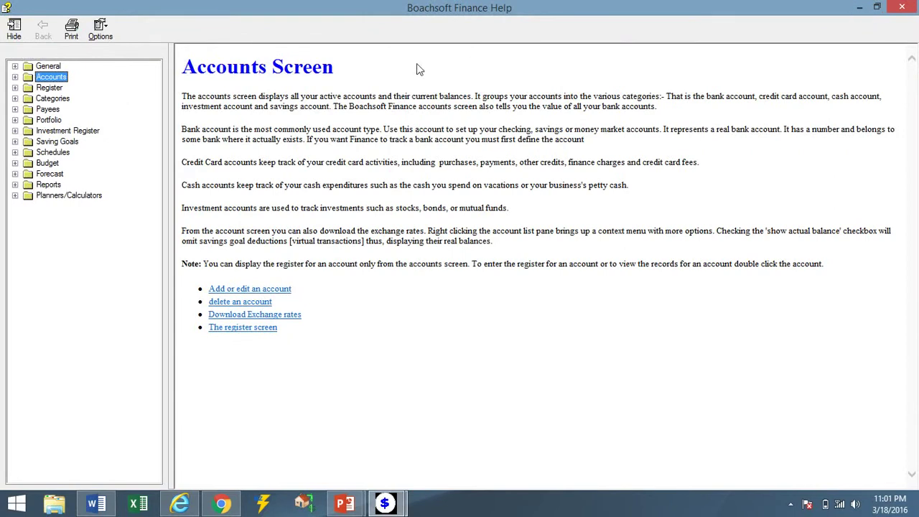
pyautogui.click(37, 68)
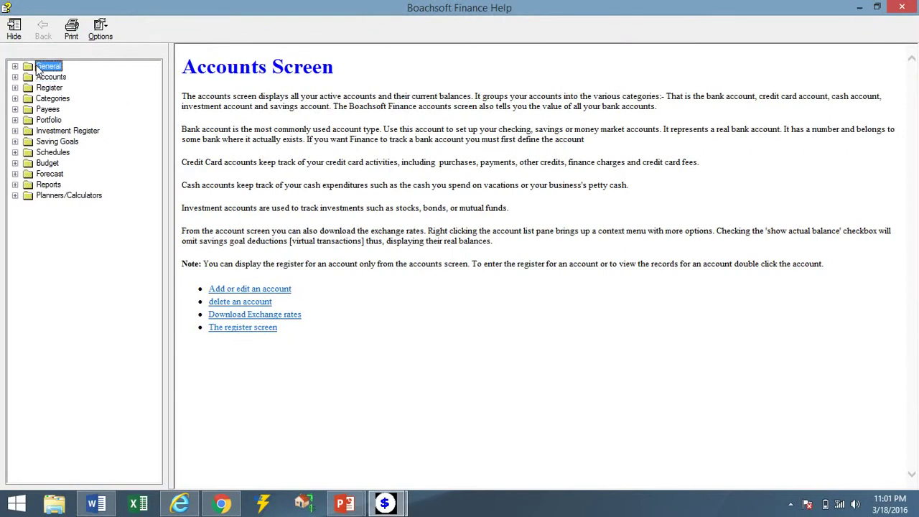
pyautogui.click(15, 66)
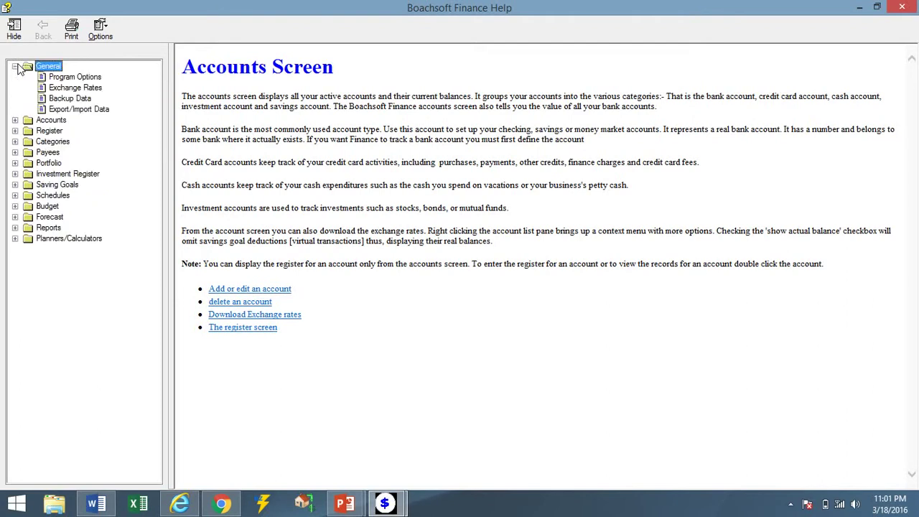
pyautogui.click(61, 77)
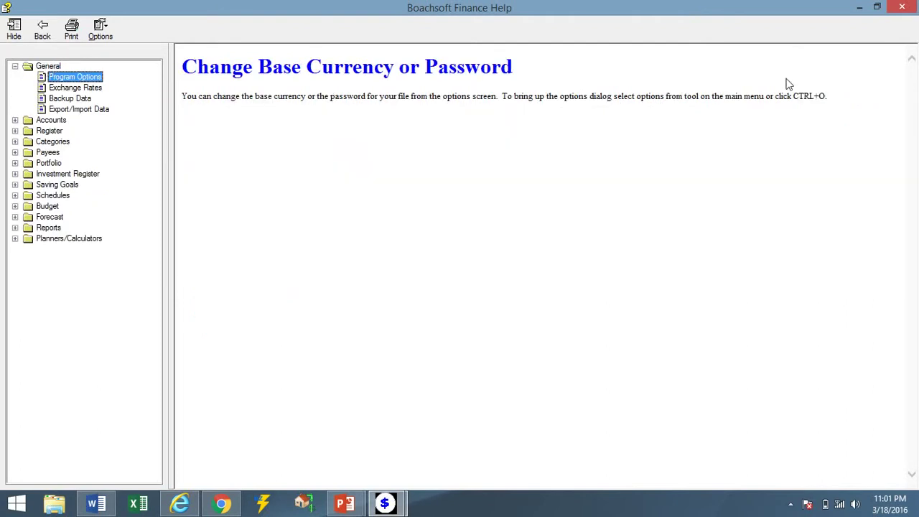
# Close help and start a new account, past the account-type notice.
pyautogui.click(902, 8)
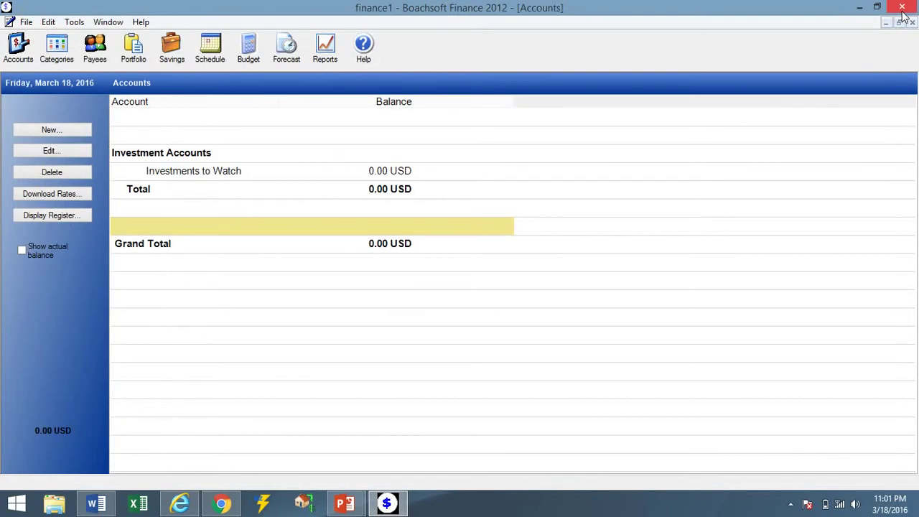
pyautogui.click(196, 120)
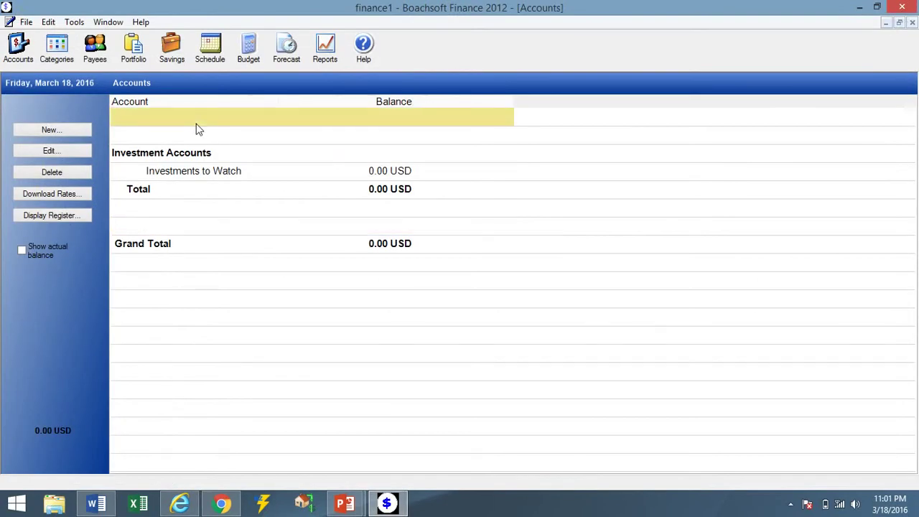
pyautogui.click(201, 141)
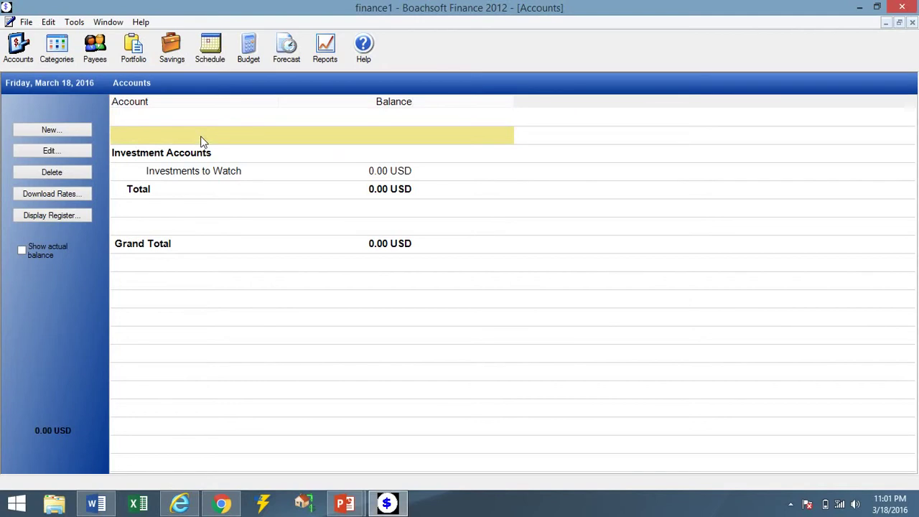
pyautogui.click(71, 131)
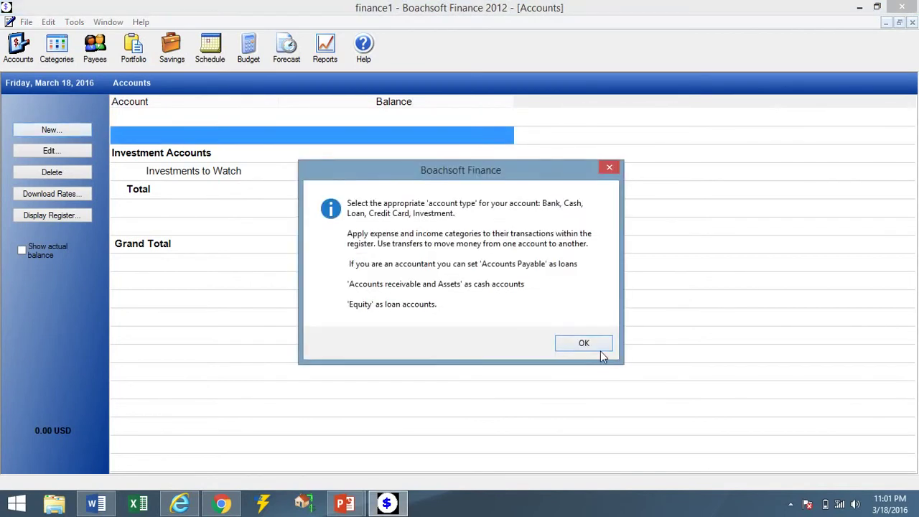
pyautogui.click(584, 344)
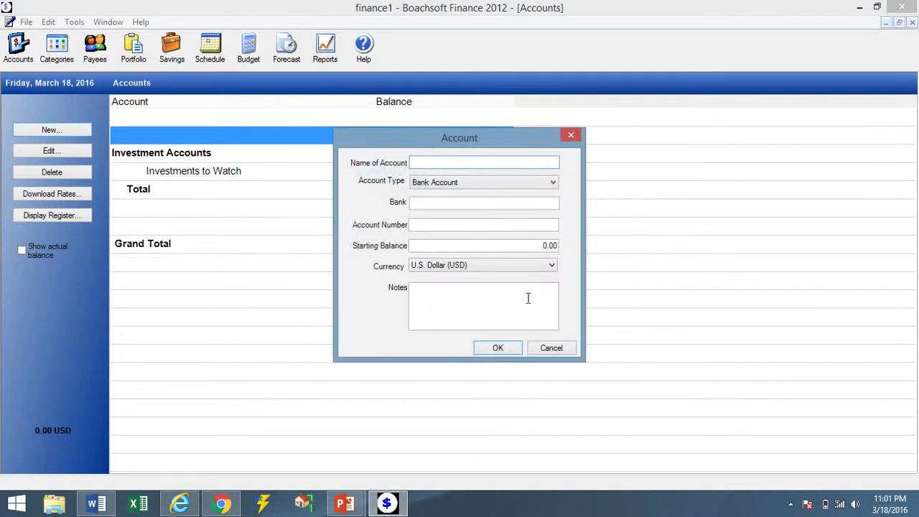
# Save bank account Myacc1 with a 900,000.00 USD starting balance and its bank name.
pyautogui.click(449, 162)
pyautogui.write('Myacc1')
pyautogui.click(447, 245)
pyautogui.write('1')
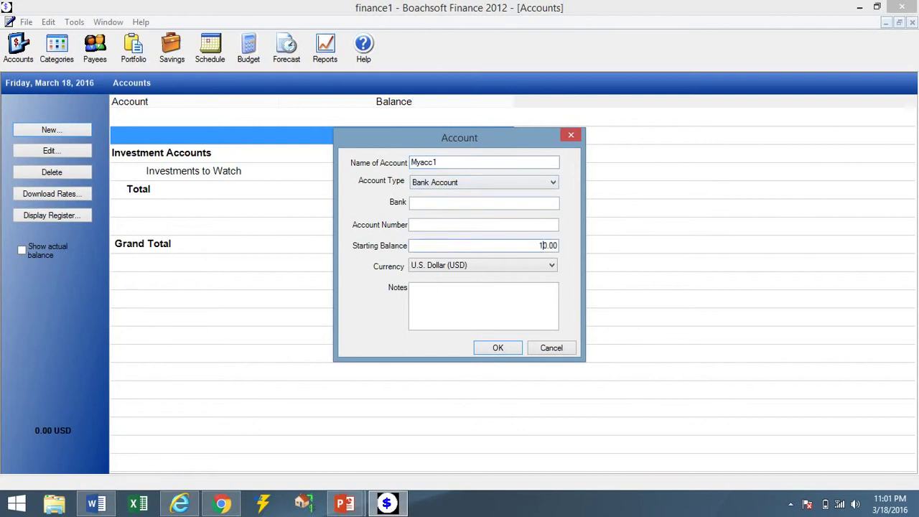
pyautogui.write('0000')
pyautogui.click(525, 246)
pyautogui.write('9')
pyautogui.click(425, 203)
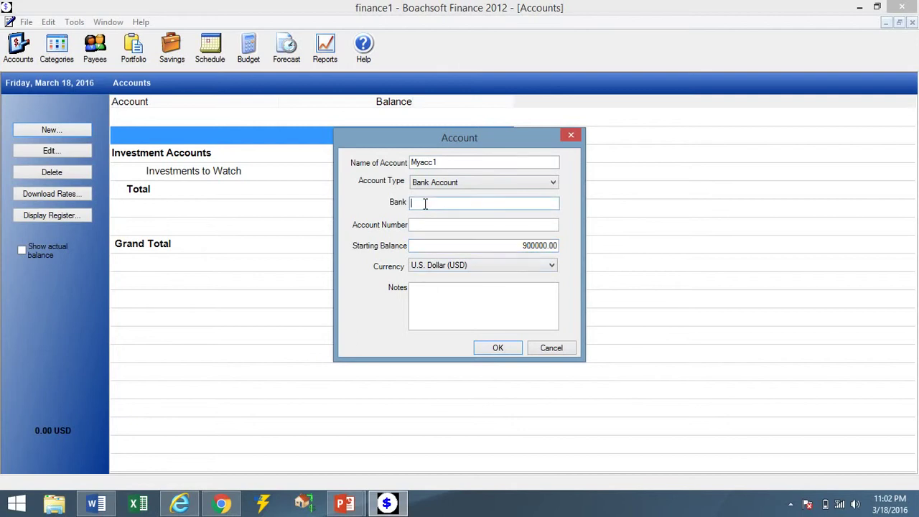
pyautogui.write('Ci tig')
pyautogui.press('BackSpace')
pyautogui.press('BackSpace')
pyautogui.press('BackSpace')
pyautogui.press('BackSpace')
pyautogui.write('bank')
pyautogui.click(498, 347)
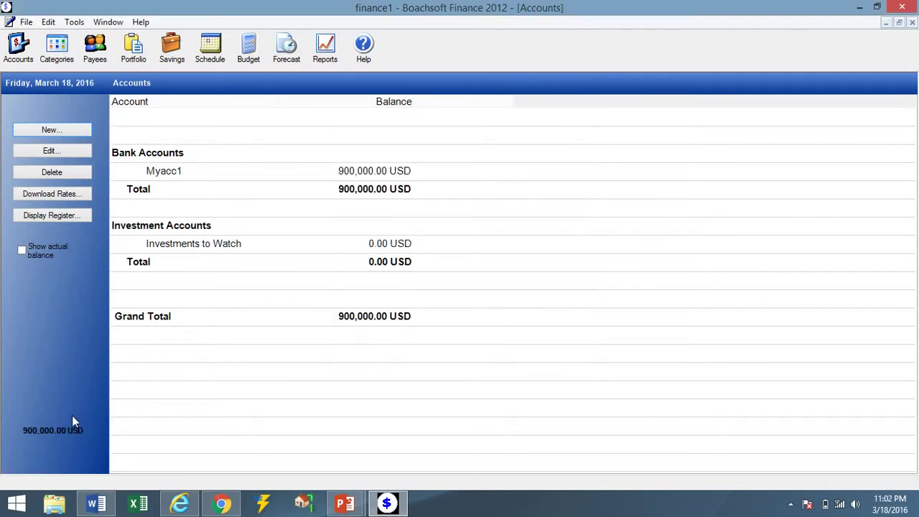
pyautogui.click(248, 171)
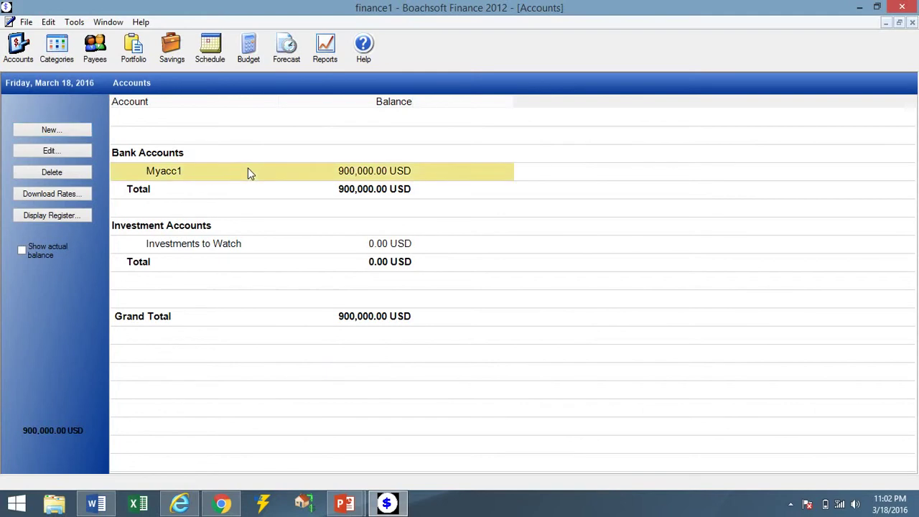
# Create the Aussie Account bank account in Australian Dollar (AUD) with a 3,000.00 starting balance.
pyautogui.click(62, 130)
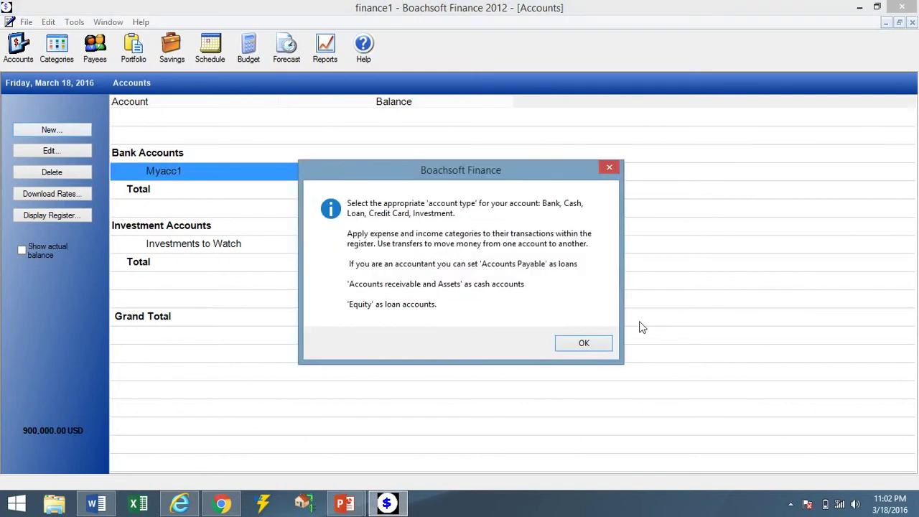
pyautogui.click(597, 348)
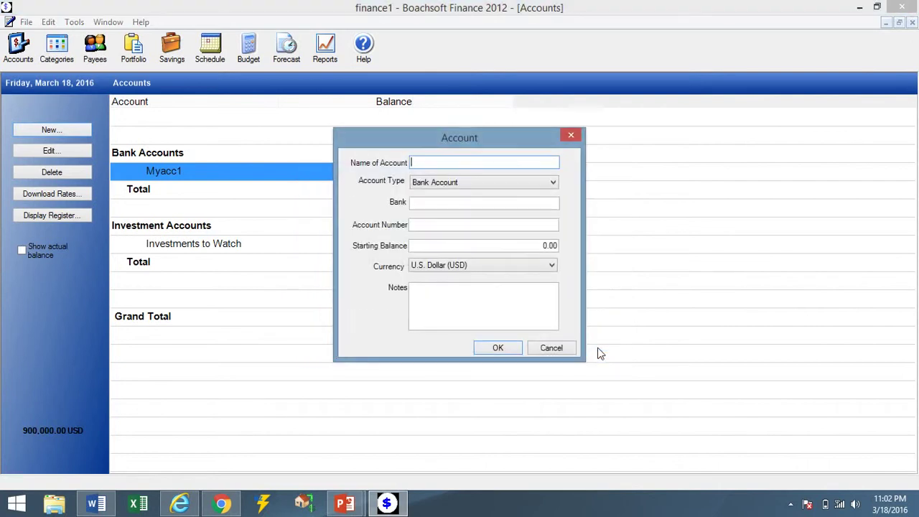
pyautogui.click(503, 185)
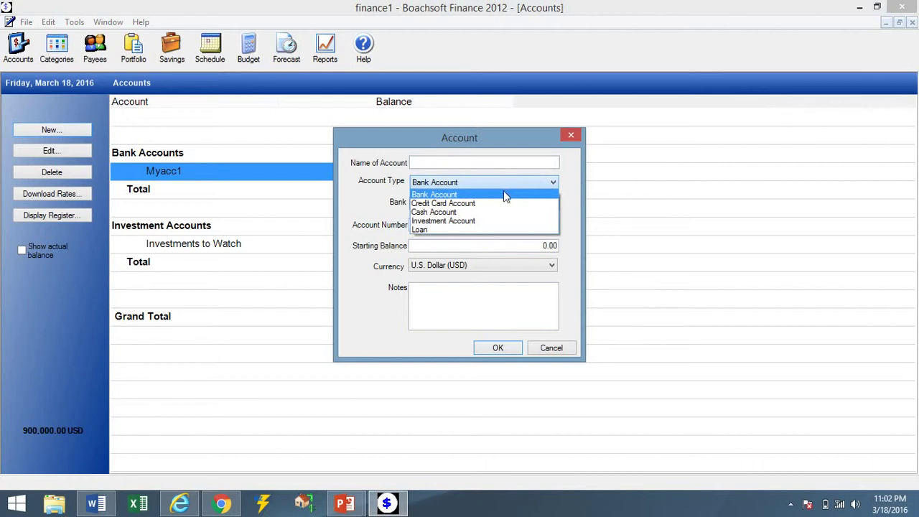
pyautogui.click(505, 196)
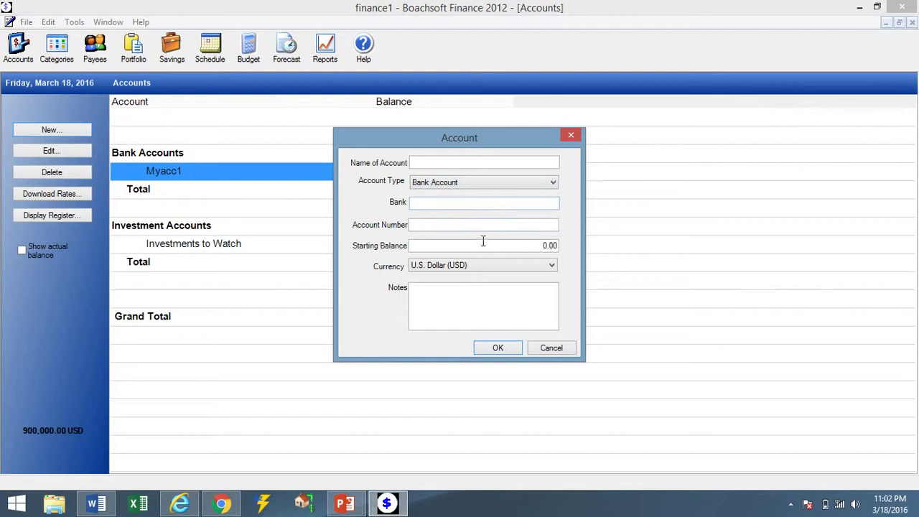
pyautogui.click(488, 272)
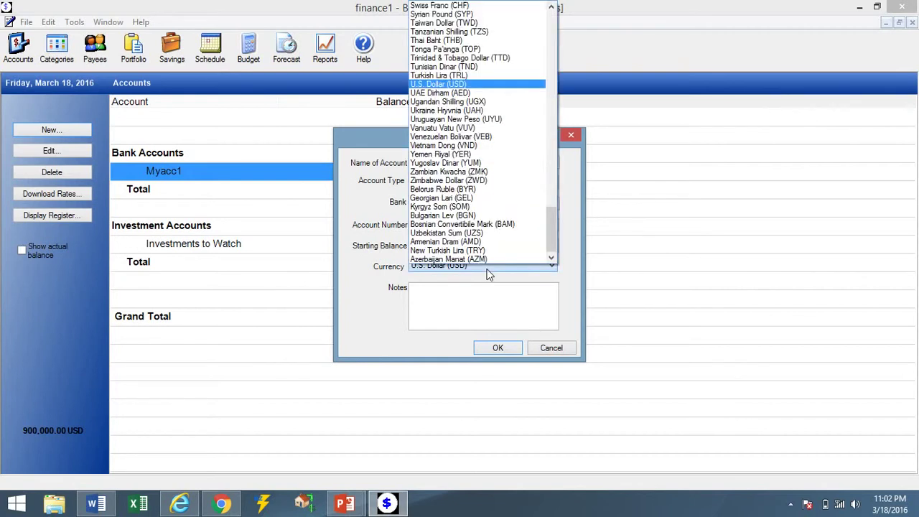
pyautogui.moveTo(558, 218); pyautogui.dragTo(551, 20)
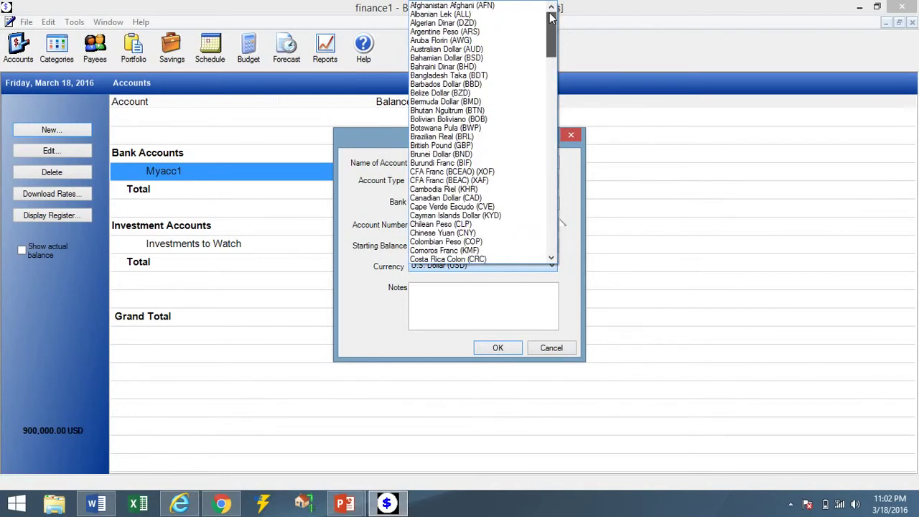
pyautogui.click(461, 50)
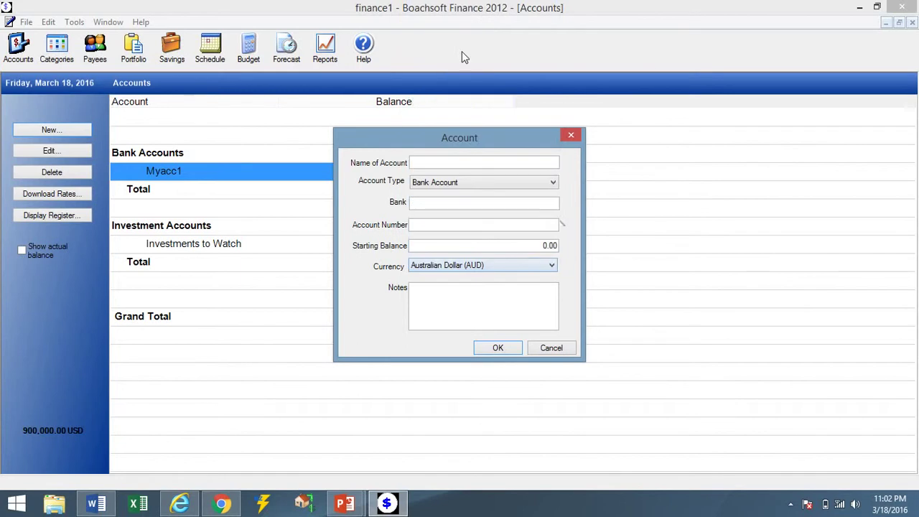
pyautogui.click(443, 163)
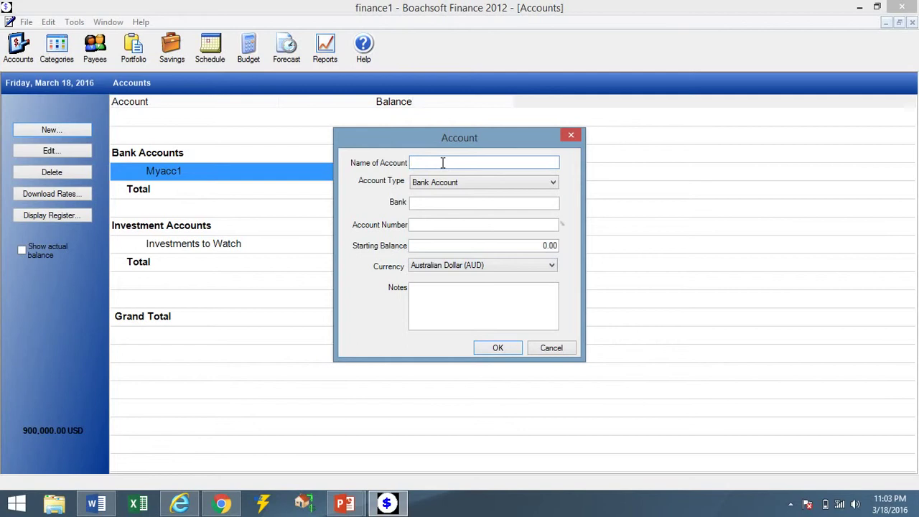
pyautogui.write('Aussie Account')
pyautogui.click(533, 250)
pyautogui.write('303')
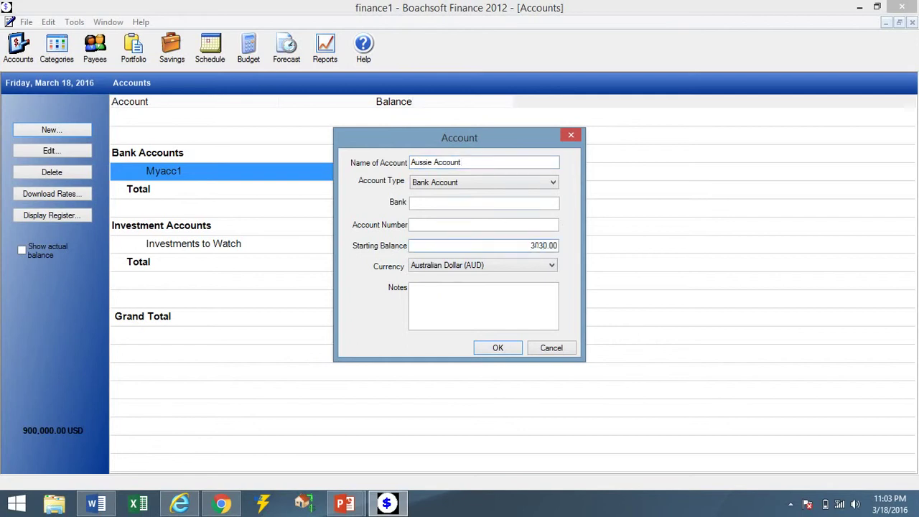
pyautogui.click(511, 348)
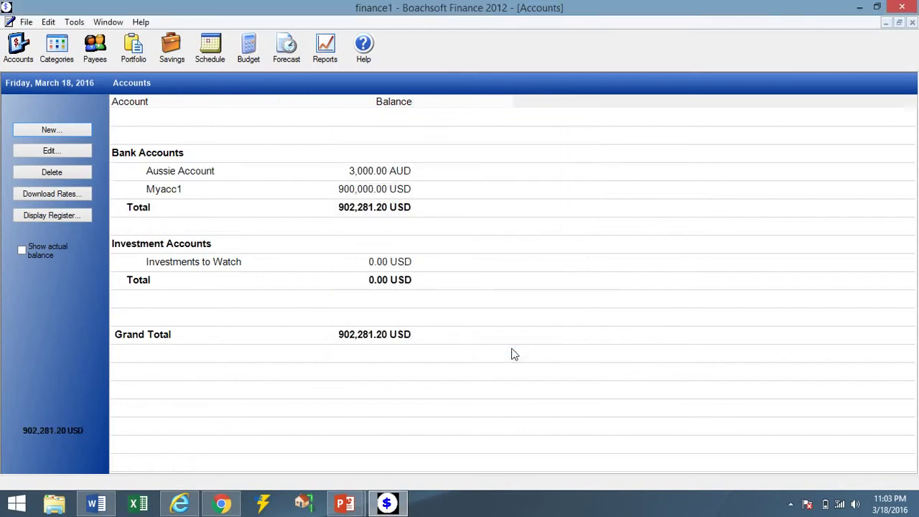
# Start a new Cash Account named Petty Cash.
pyautogui.click(337, 216)
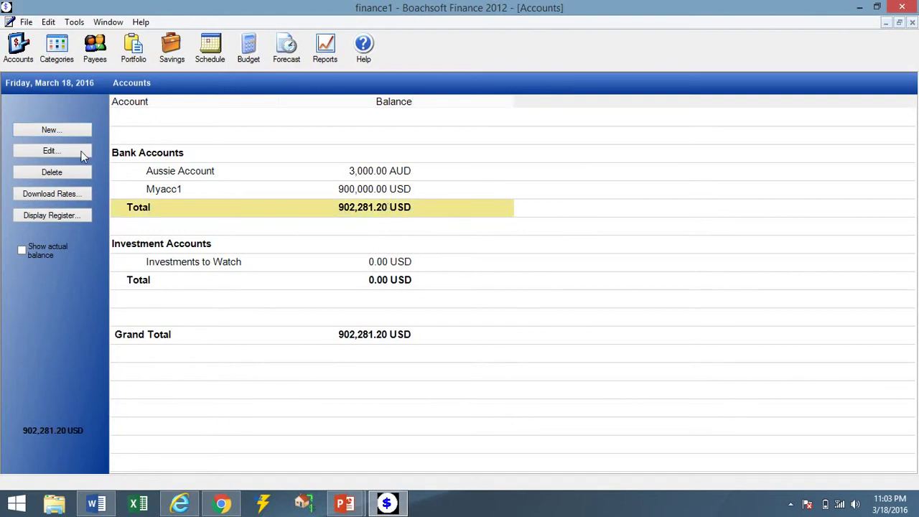
pyautogui.click(68, 133)
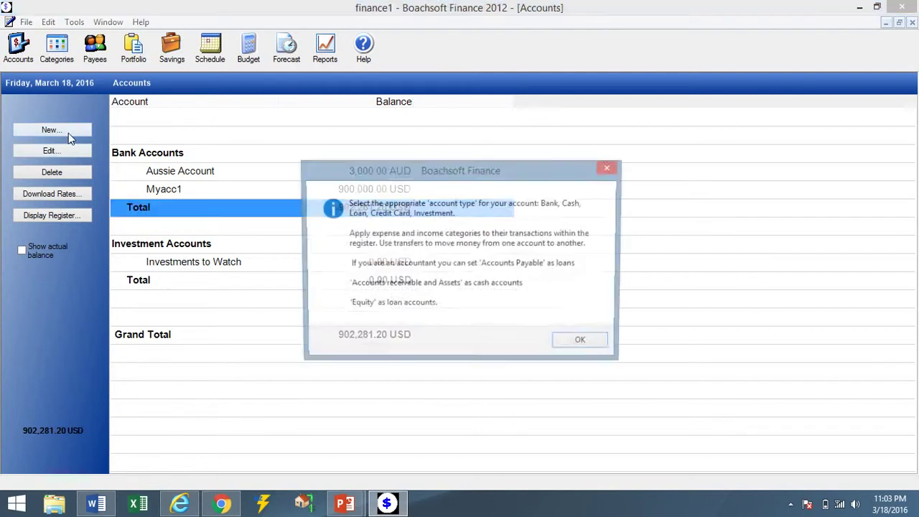
pyautogui.click(594, 349)
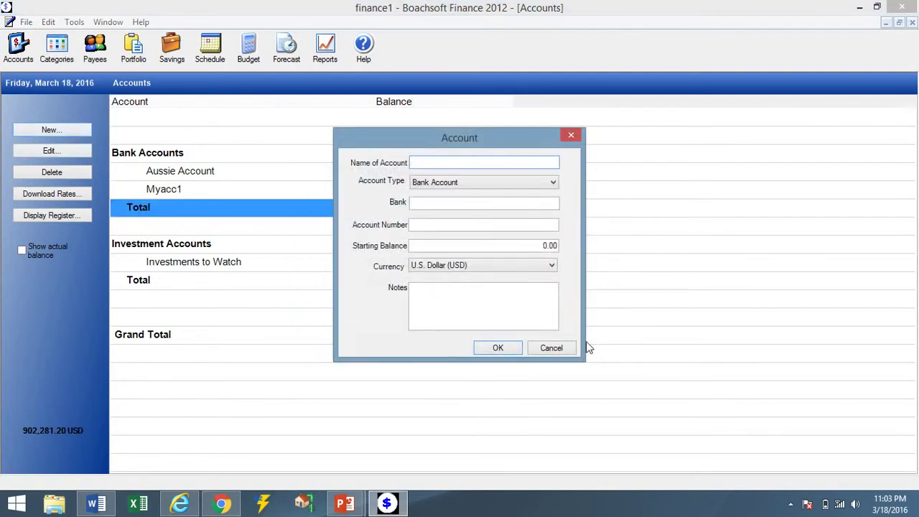
pyautogui.click(491, 185)
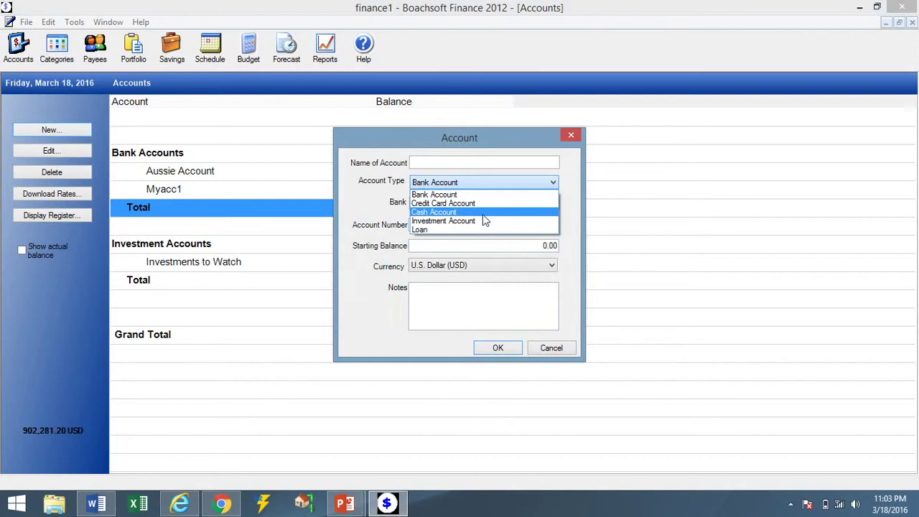
pyautogui.click(482, 213)
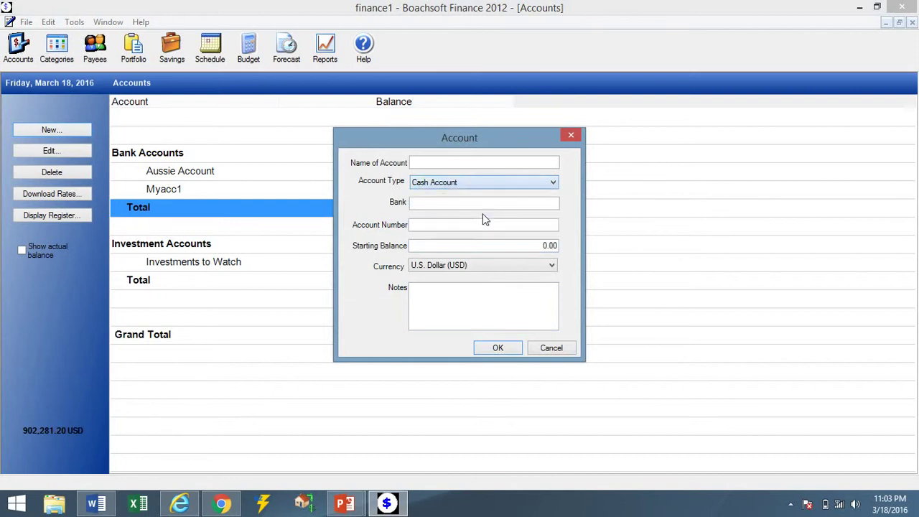
pyautogui.click(442, 166)
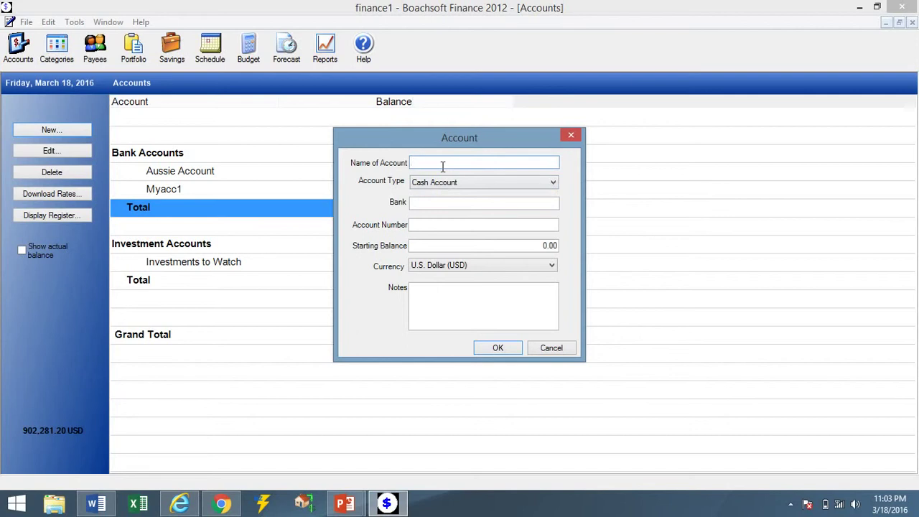
pyautogui.write('P')
pyautogui.write('etty Cash')
# Set Petty Cash's currency to Chinese Yuan (CNY) with a 2,000.00 balance and save it.
pyautogui.click(451, 264)
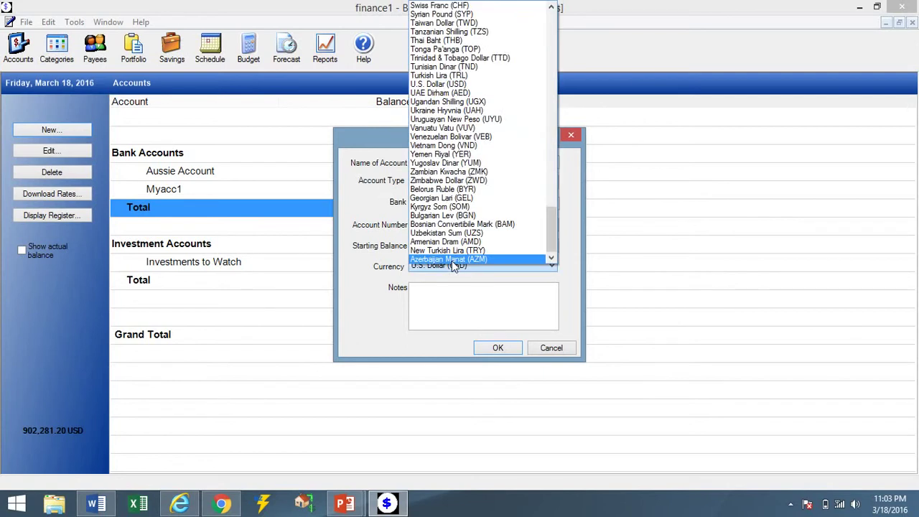
pyautogui.moveTo(550, 232); pyautogui.dragTo(554, 5)
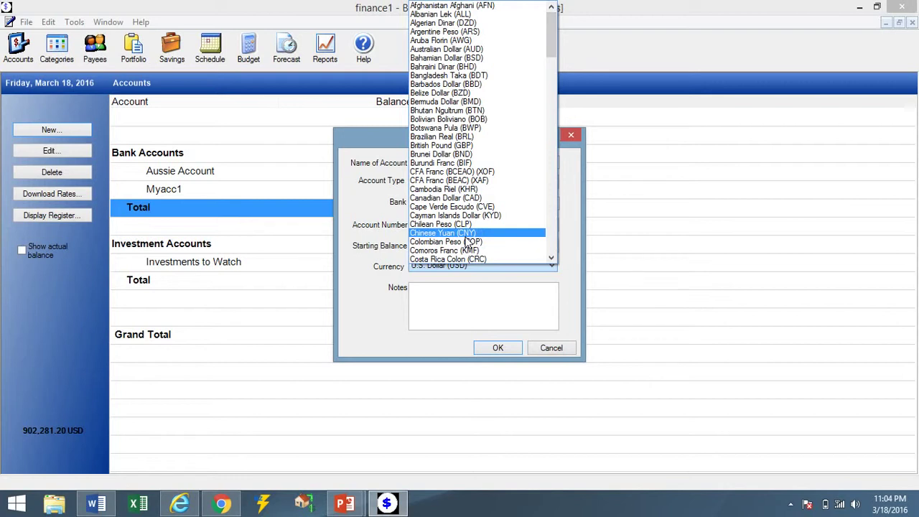
pyautogui.click(465, 242)
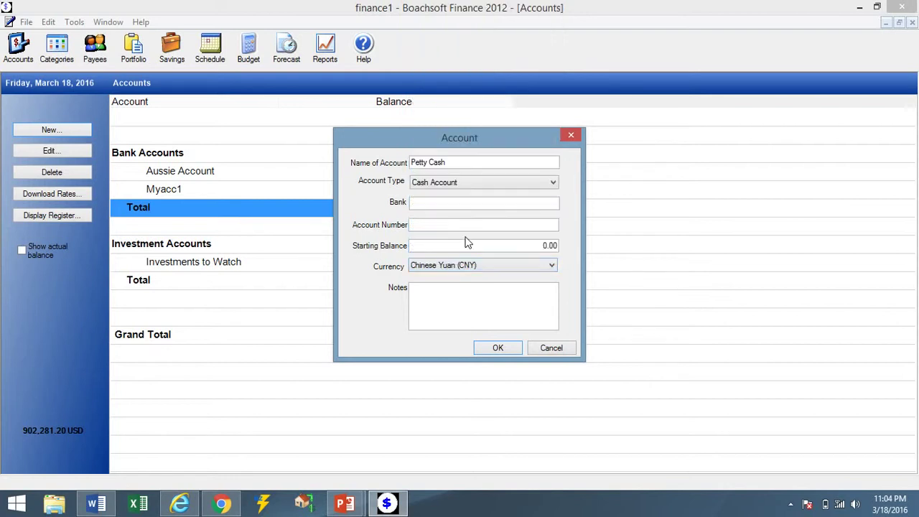
pyautogui.click(509, 245)
pyautogui.write('200')
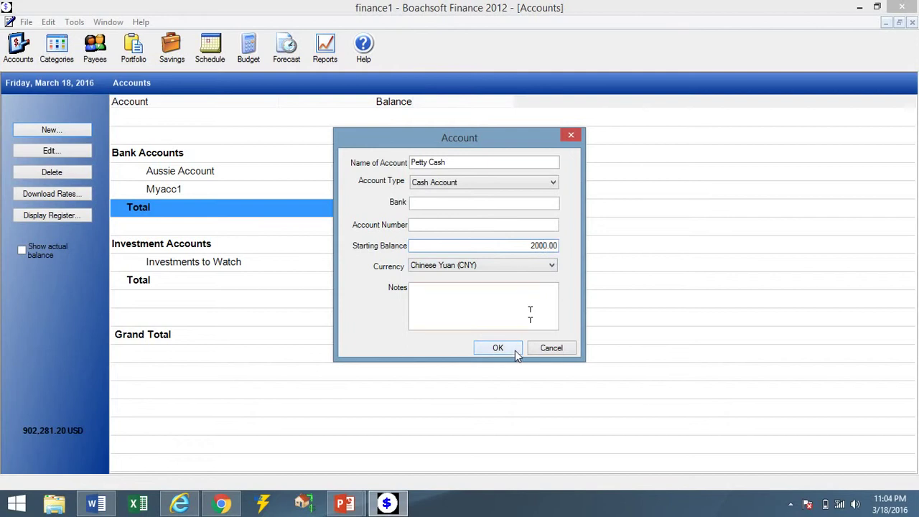
pyautogui.click(498, 347)
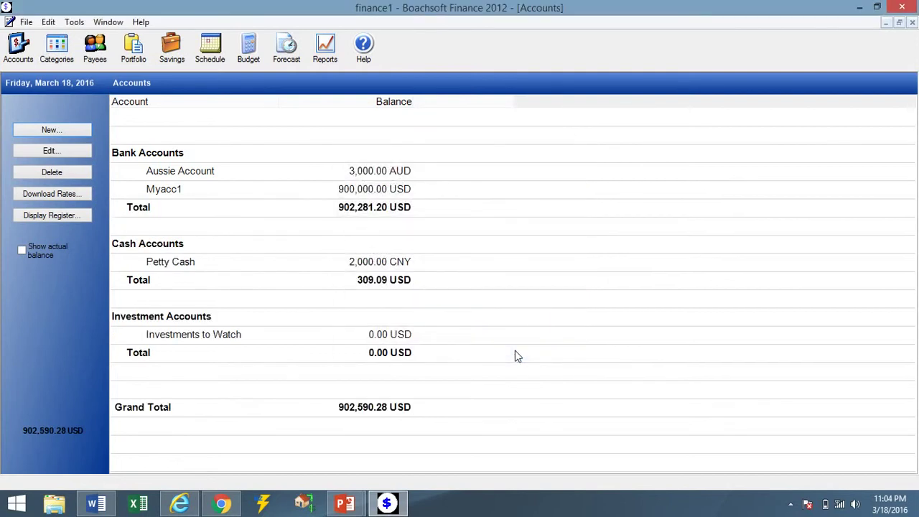
# Select the Petty Cash, Cash Accounts Total and Grand Total rows to check the totals.
pyautogui.click(378, 270)
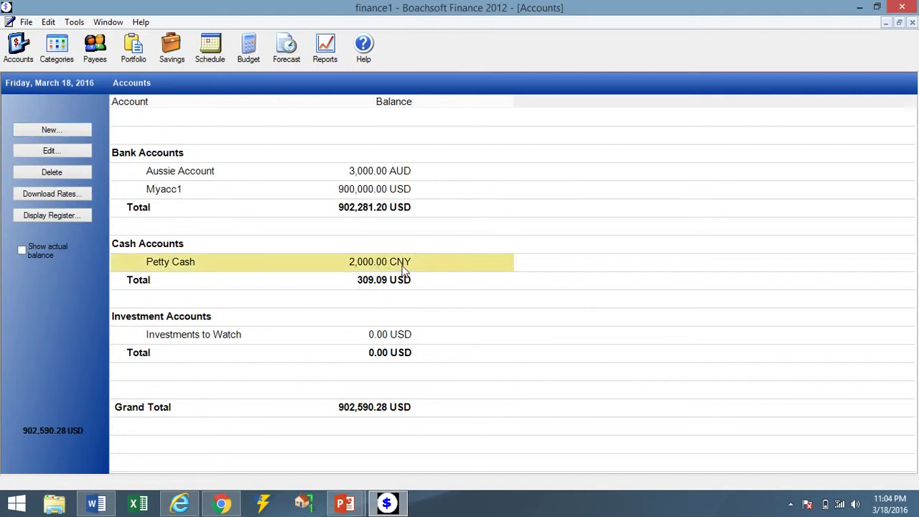
pyautogui.click(400, 286)
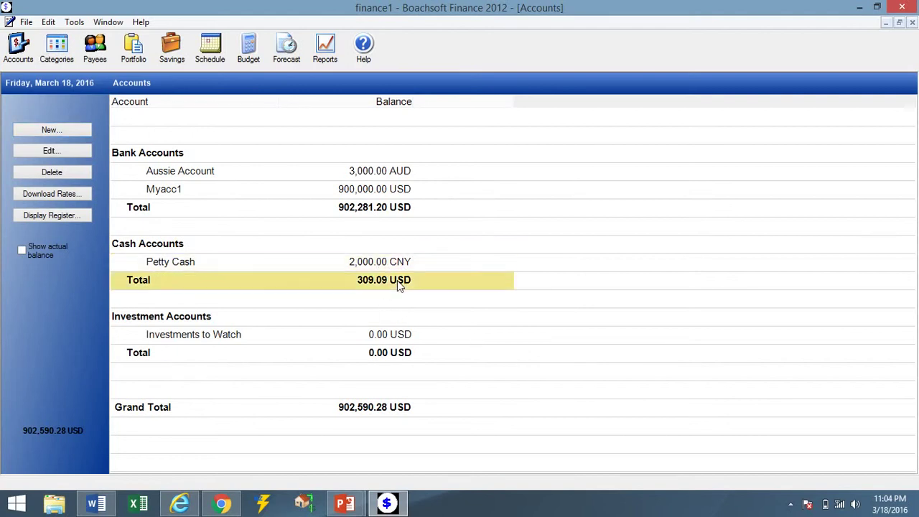
pyautogui.click(354, 411)
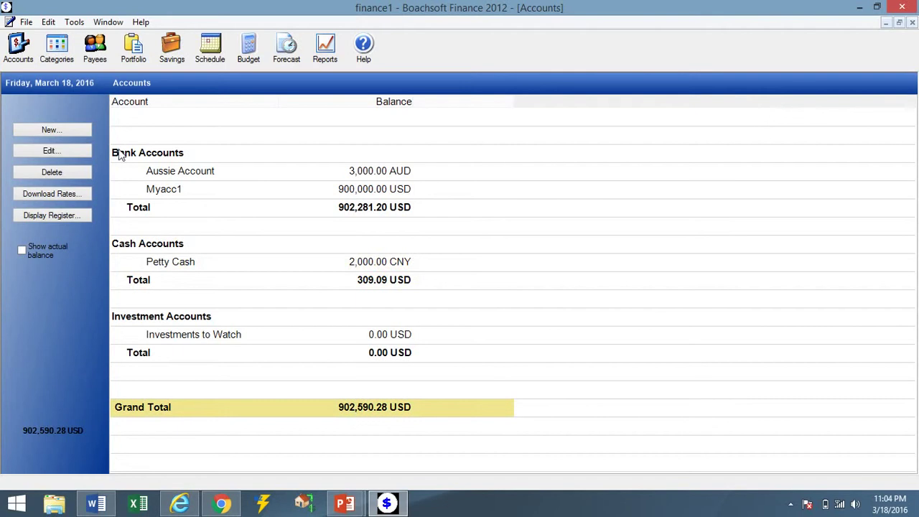
# Add the Rus Account bank account holding 500,000.00 in Russian Rouble (RUB).
pyautogui.click(84, 131)
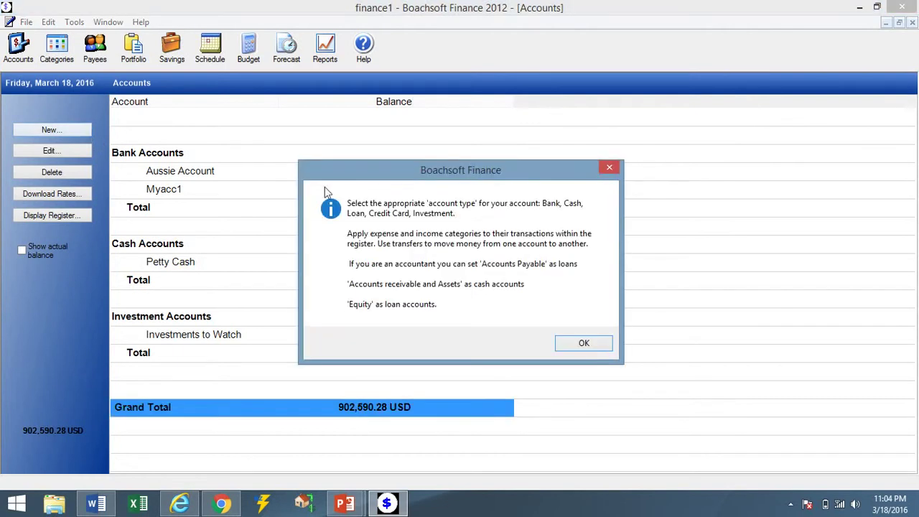
pyautogui.click(563, 344)
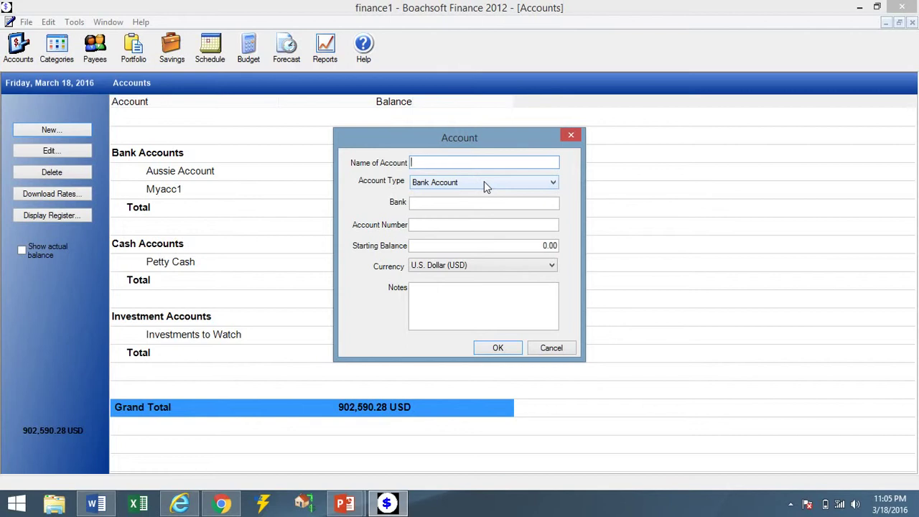
pyautogui.write('Rus Account')
pyautogui.click(483, 266)
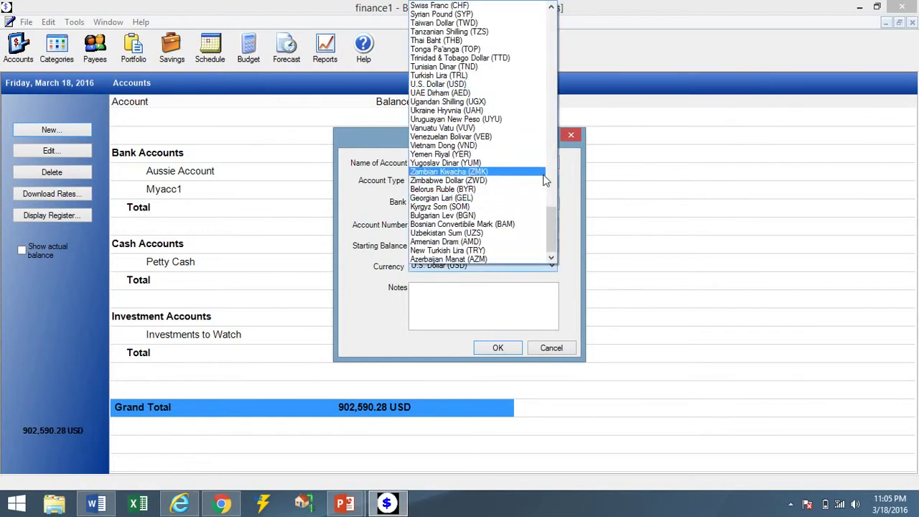
pyautogui.click(555, 139)
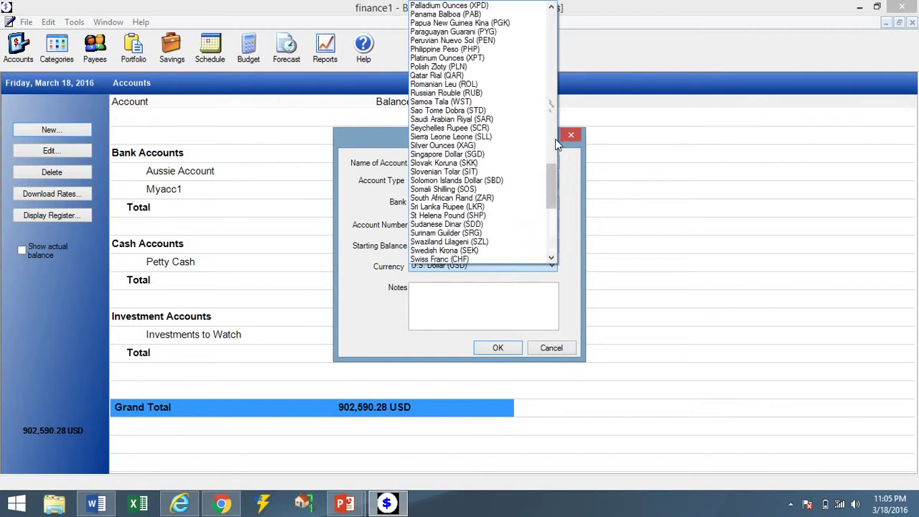
pyautogui.click(490, 94)
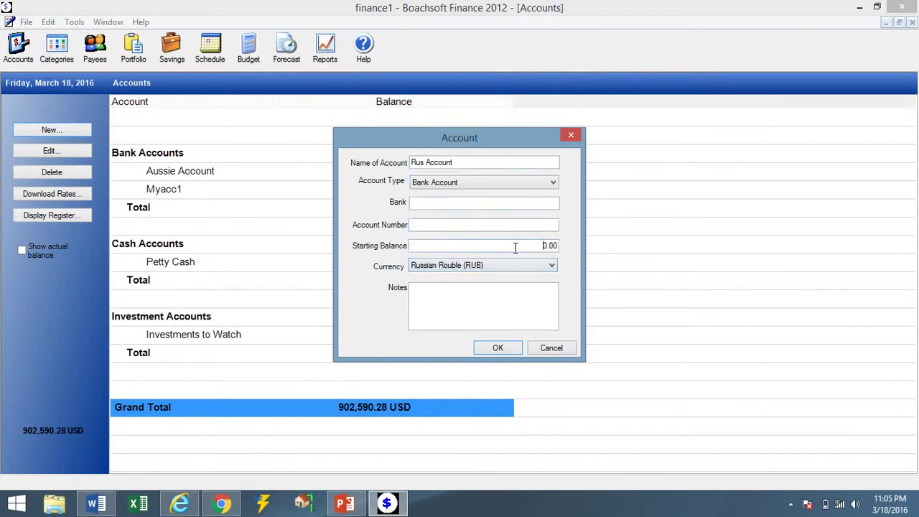
pyautogui.write('50000')
pyautogui.click(520, 349)
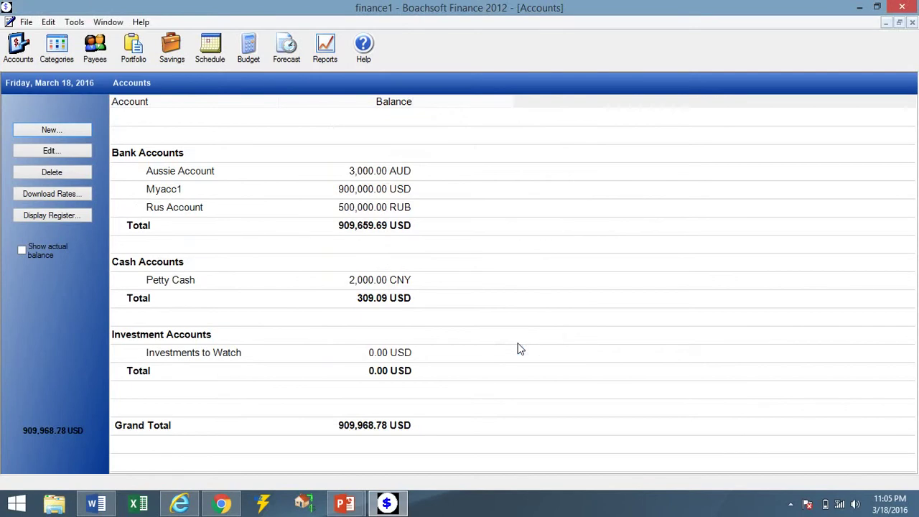
# Review the Bank Accounts total, Rus Account, Myacc1 and Aussie Account rows.
pyautogui.click(362, 233)
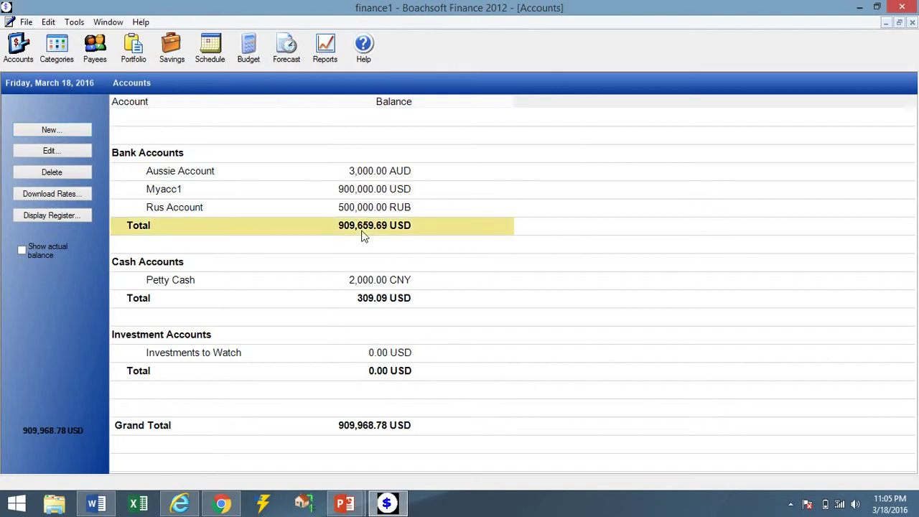
pyautogui.click(350, 210)
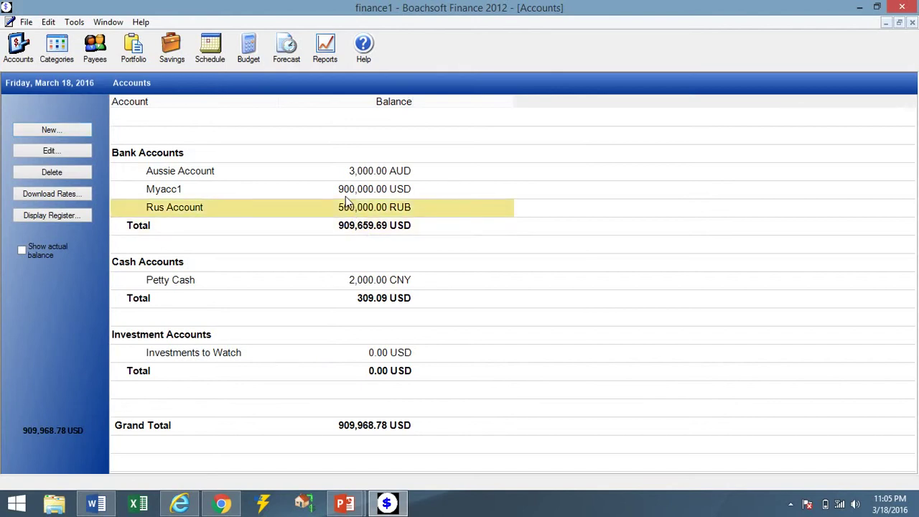
pyautogui.click(342, 189)
pyautogui.click(336, 176)
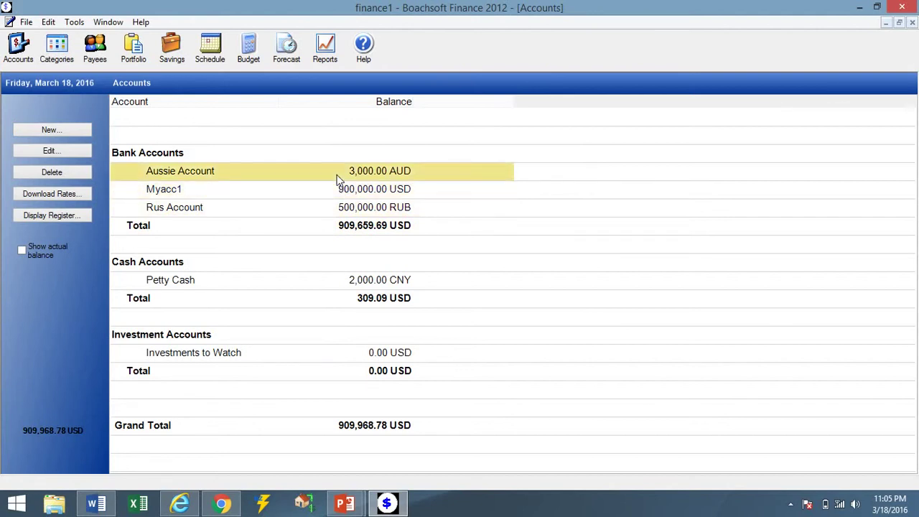
pyautogui.click(81, 132)
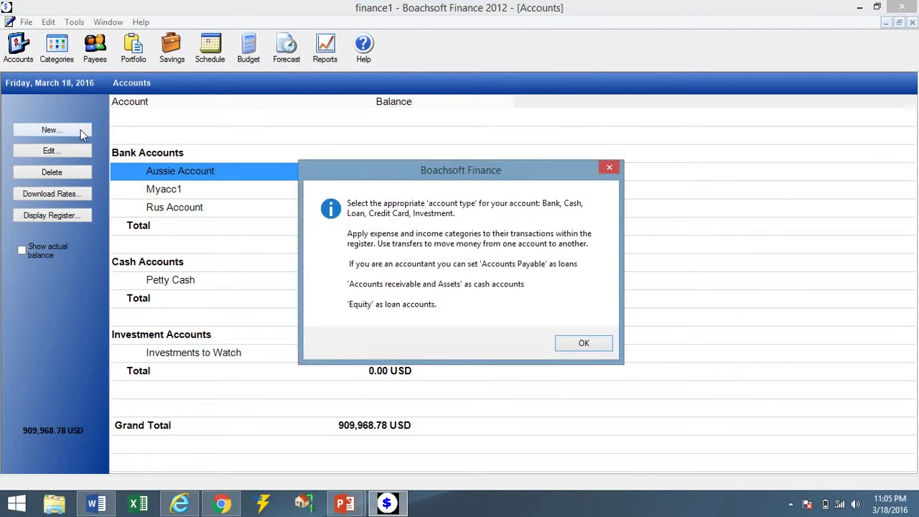
# Make the new account a Cash Account named Mex Acc.
pyautogui.click(581, 345)
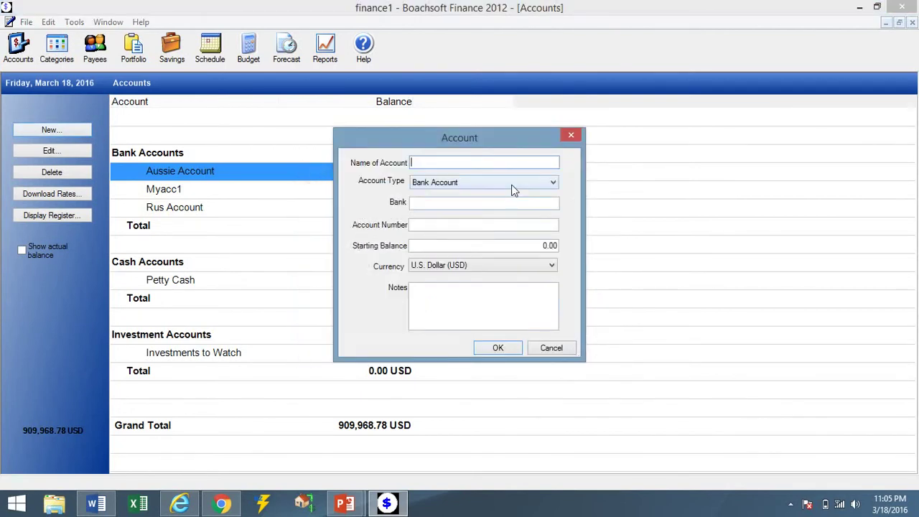
pyautogui.click(513, 185)
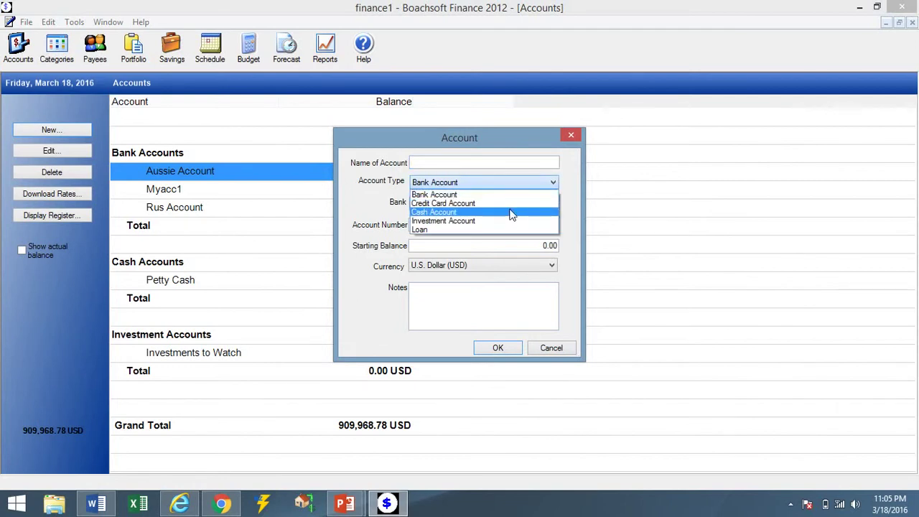
pyautogui.click(512, 212)
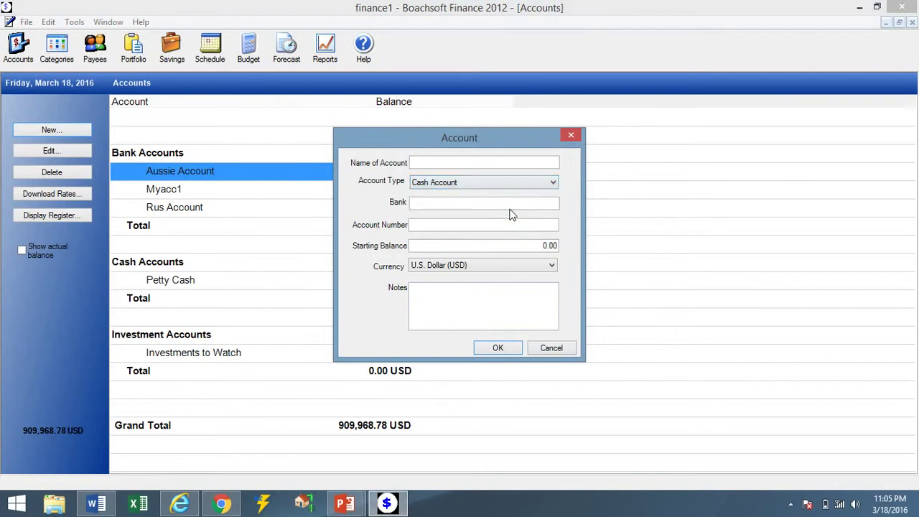
pyautogui.click(482, 163)
pyautogui.click(480, 182)
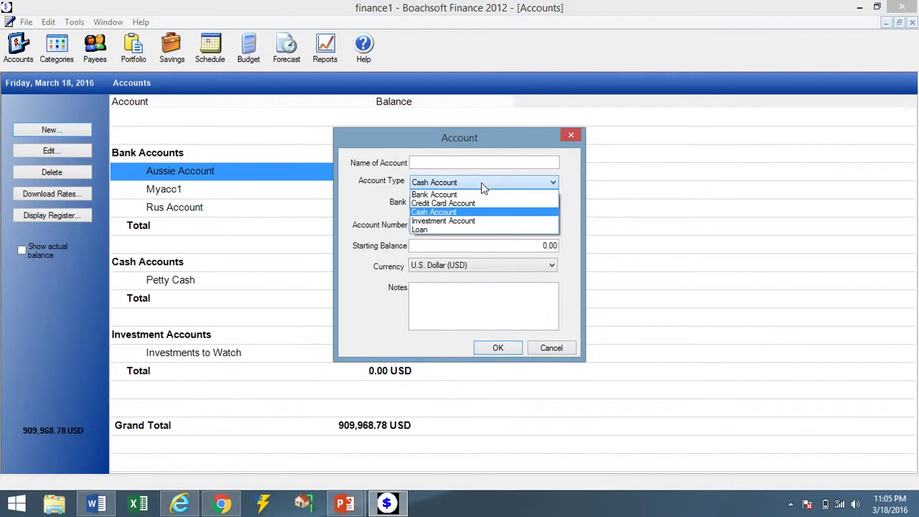
pyautogui.click(481, 182)
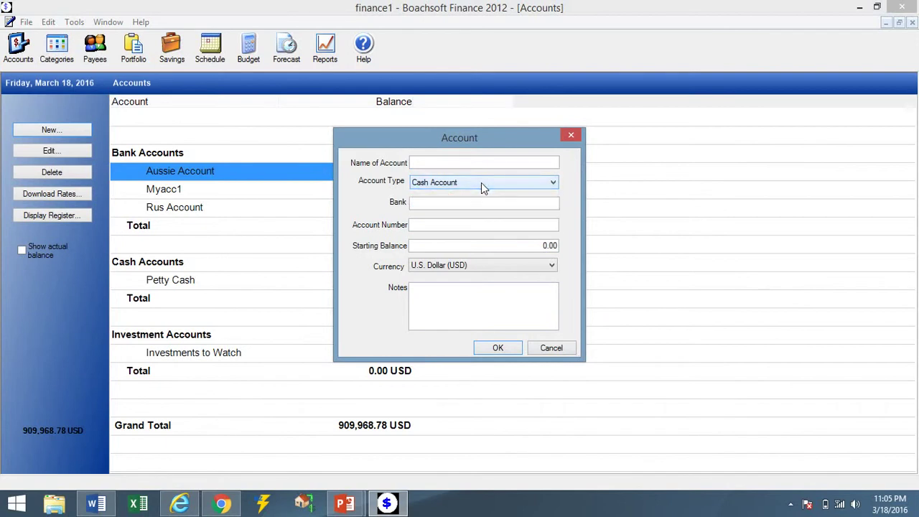
pyautogui.click(473, 164)
pyautogui.write('Mex')
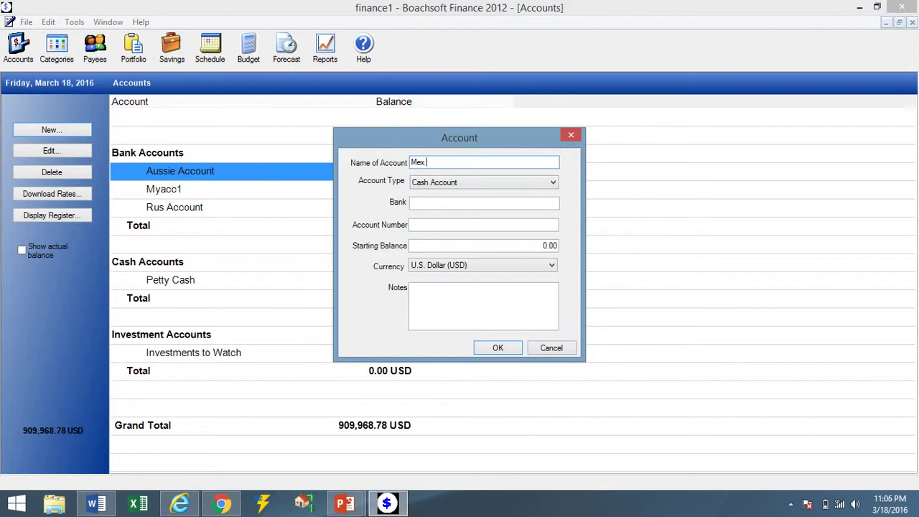
pyautogui.write(' Acc')
# Give Mex Acc a 300,000.00 starting balance in Mexican Peso (MXN) and save it.
pyautogui.click(466, 245)
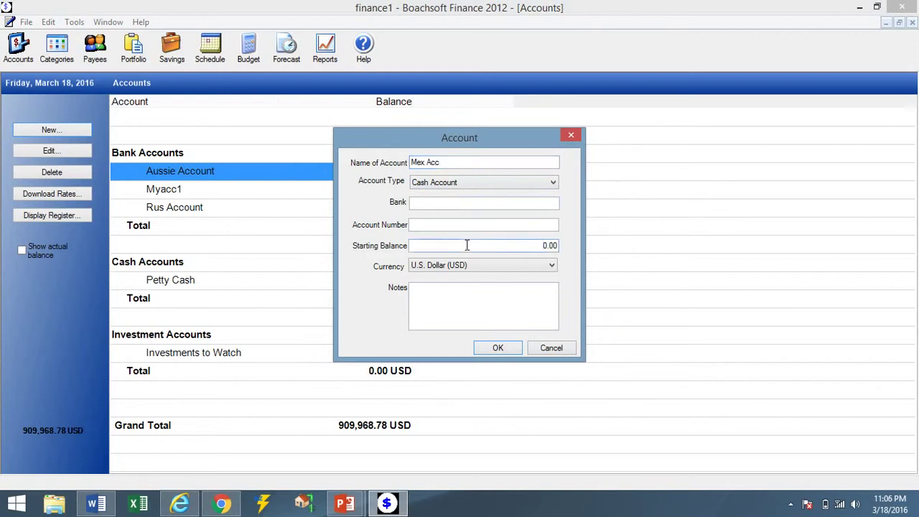
pyautogui.write('30000')
pyautogui.click(471, 266)
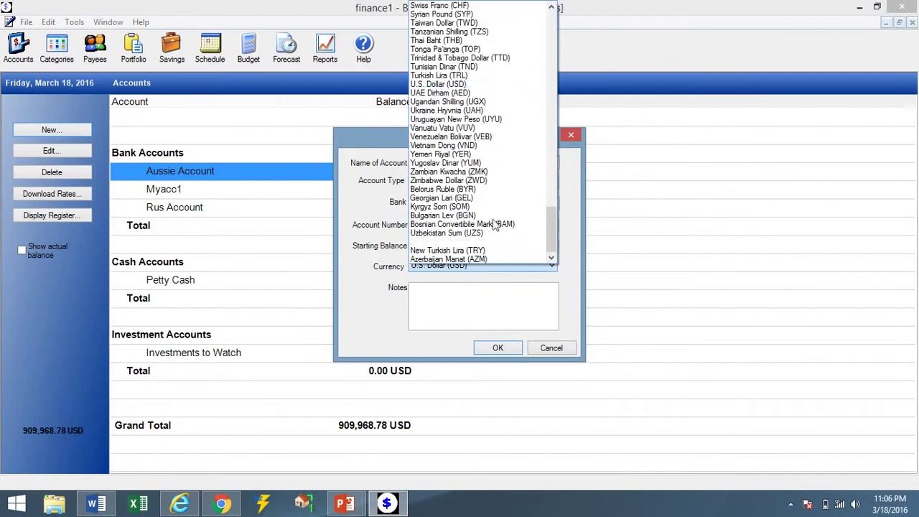
pyautogui.click(553, 153)
pyautogui.click(553, 153)
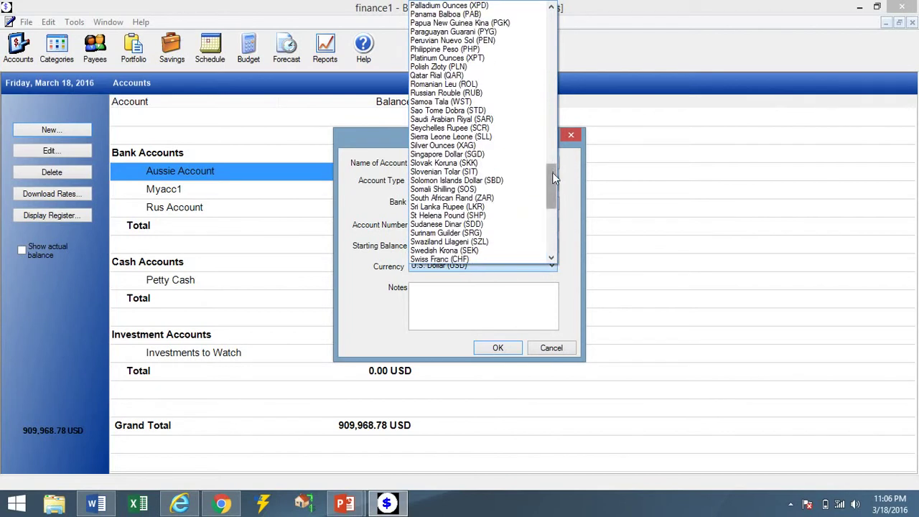
pyautogui.moveTo(552, 172); pyautogui.dragTo(549, 135)
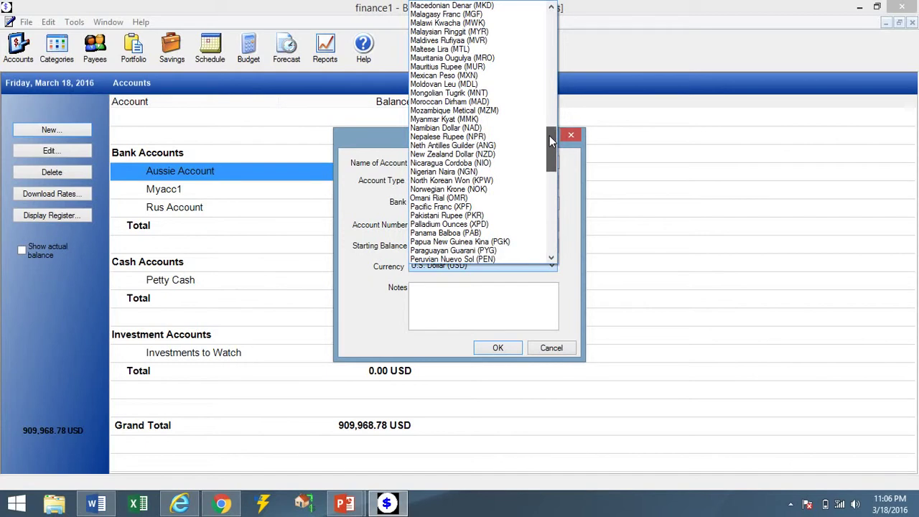
pyautogui.click(449, 75)
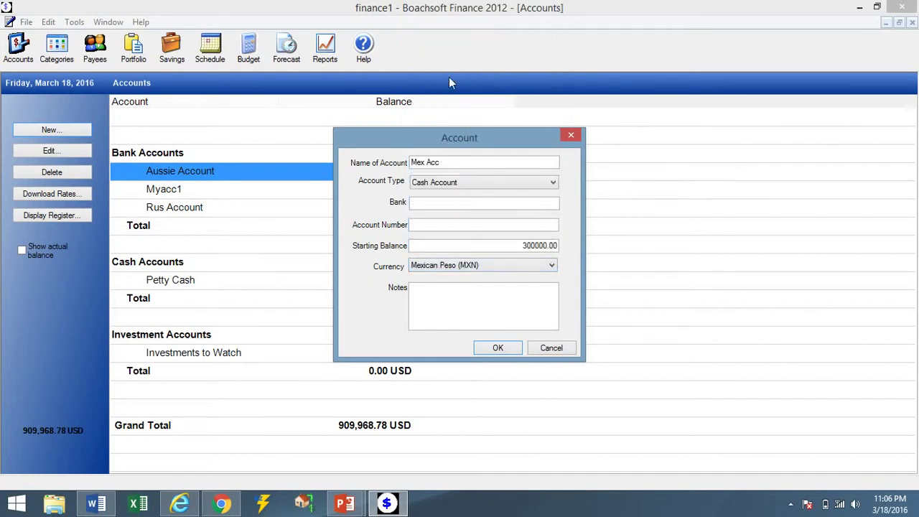
pyautogui.click(499, 347)
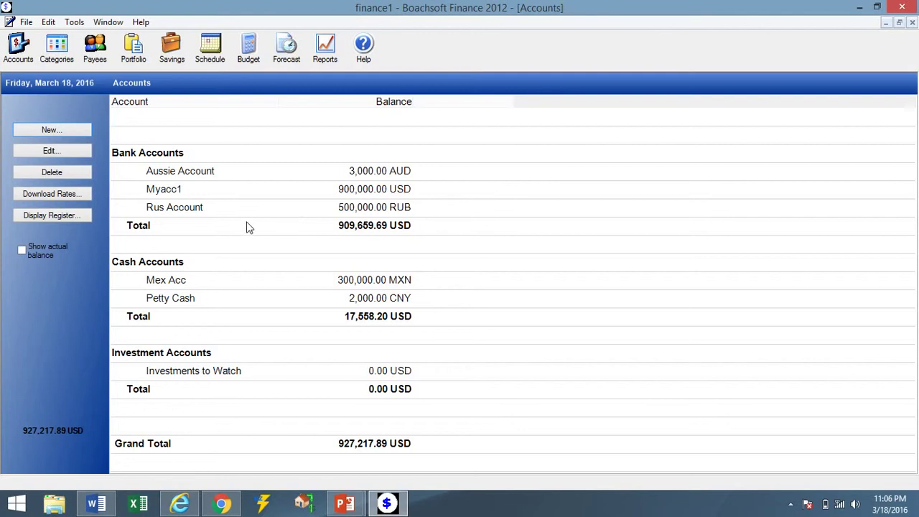
pyautogui.click(73, 129)
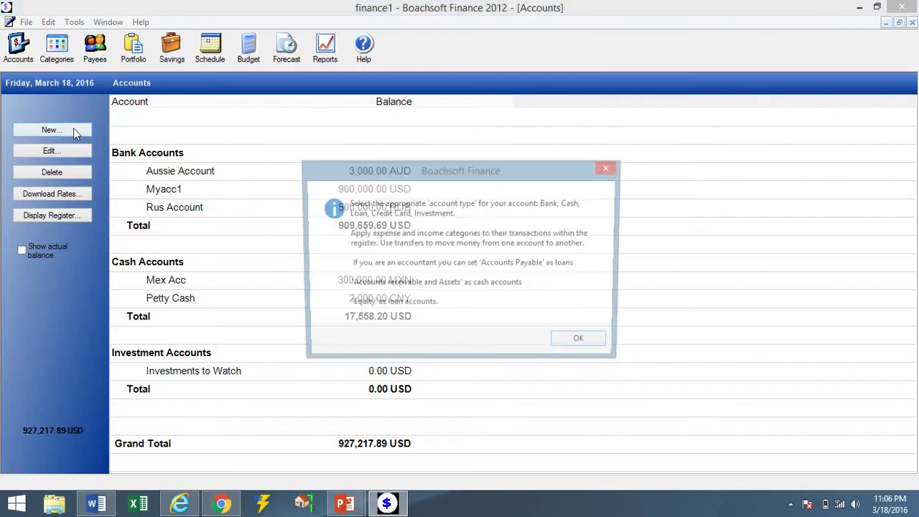
# Move the DeutseBank text from the account name field into the Bank field.
pyautogui.press('Return')
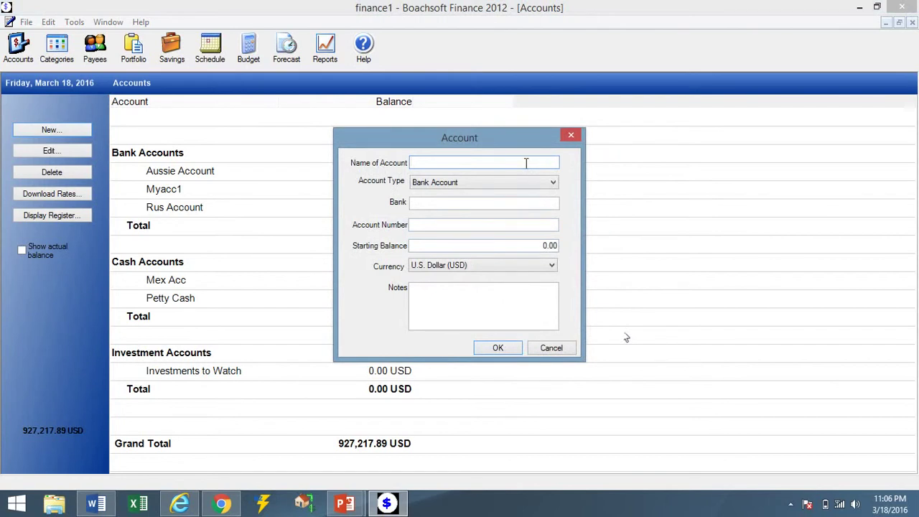
pyautogui.write('DeutscBank')
pyautogui.moveTo(464, 165); pyautogui.dragTo(402, 164)
pyautogui.click(456, 161)
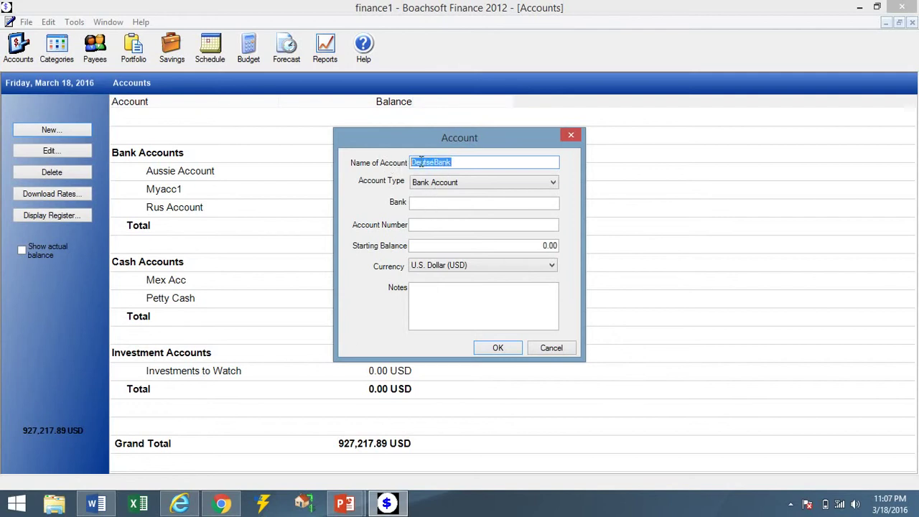
pyautogui.rightClick(421, 162)
pyautogui.click(457, 189)
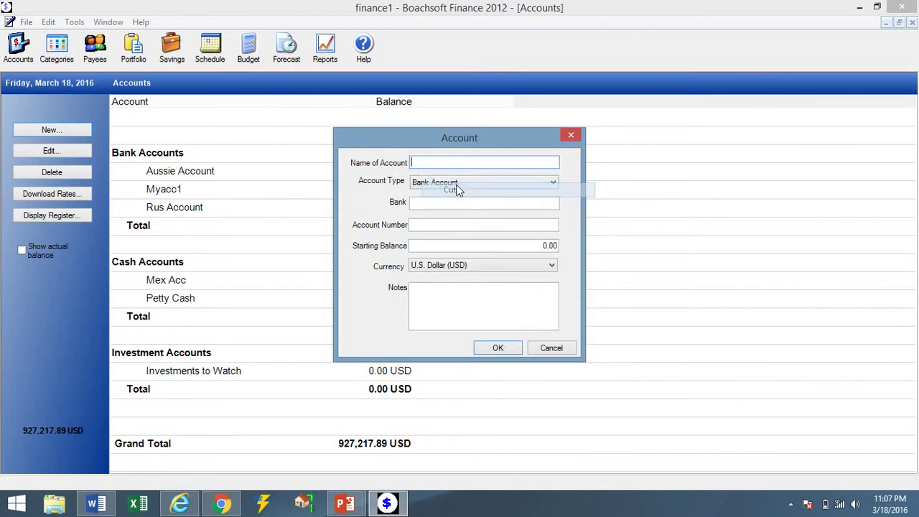
pyautogui.click(438, 204)
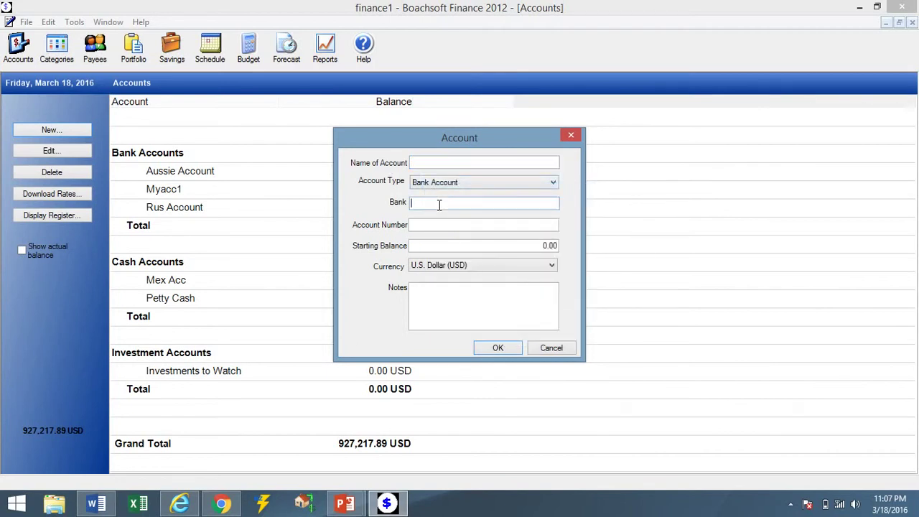
pyautogui.rightClick(438, 204)
pyautogui.click(470, 263)
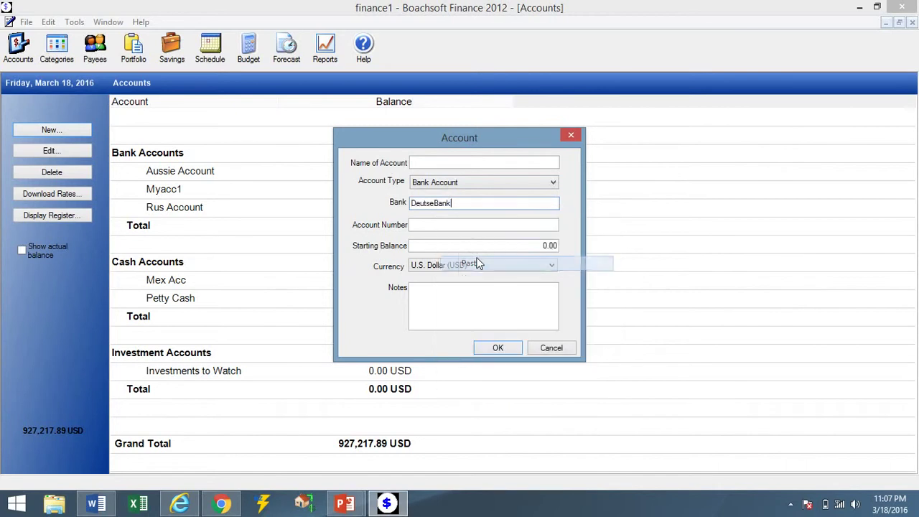
# Name the account Euro Acc with an 8,500.00 starting balance, save it, and select it.
pyautogui.click(437, 163)
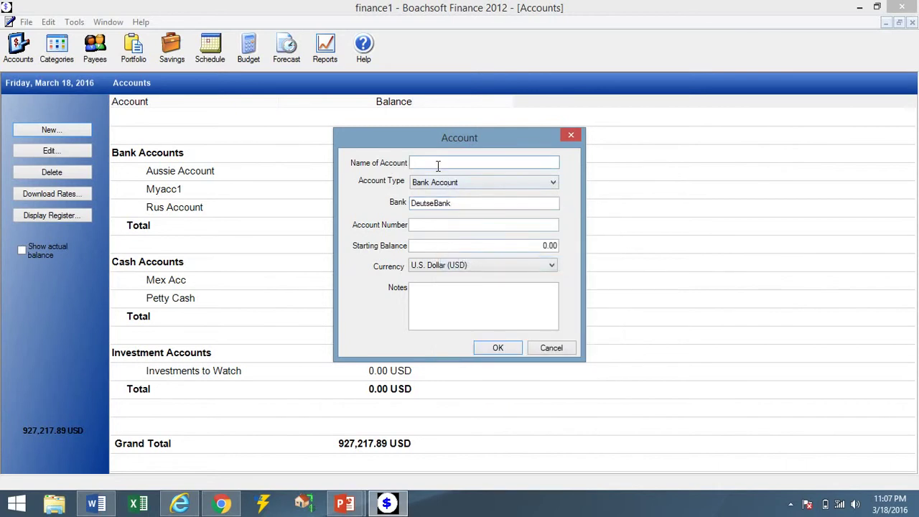
pyautogui.write('Euro Acc')
pyautogui.click(499, 249)
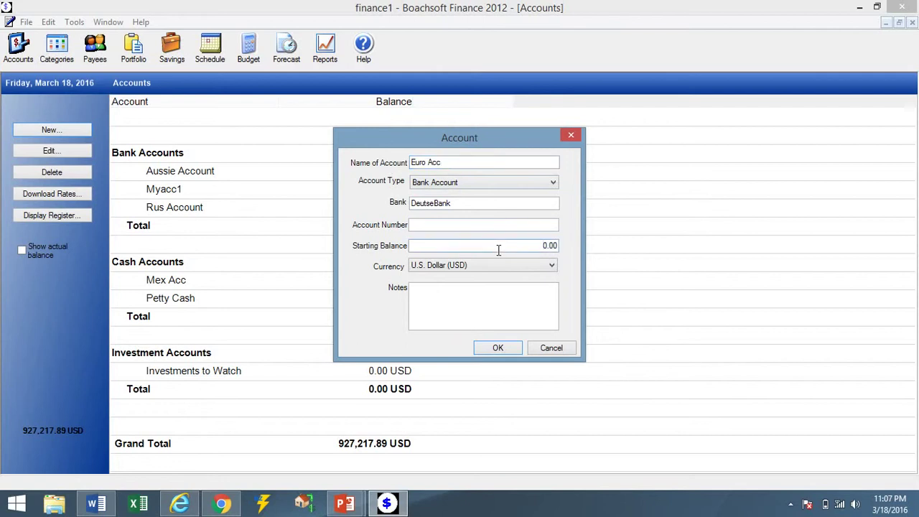
pyautogui.write('850')
pyautogui.click(499, 348)
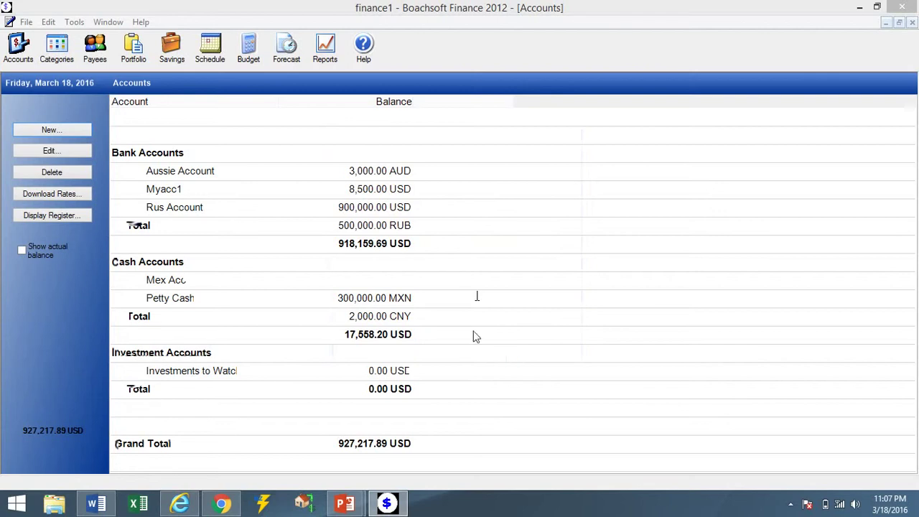
pyautogui.click(337, 191)
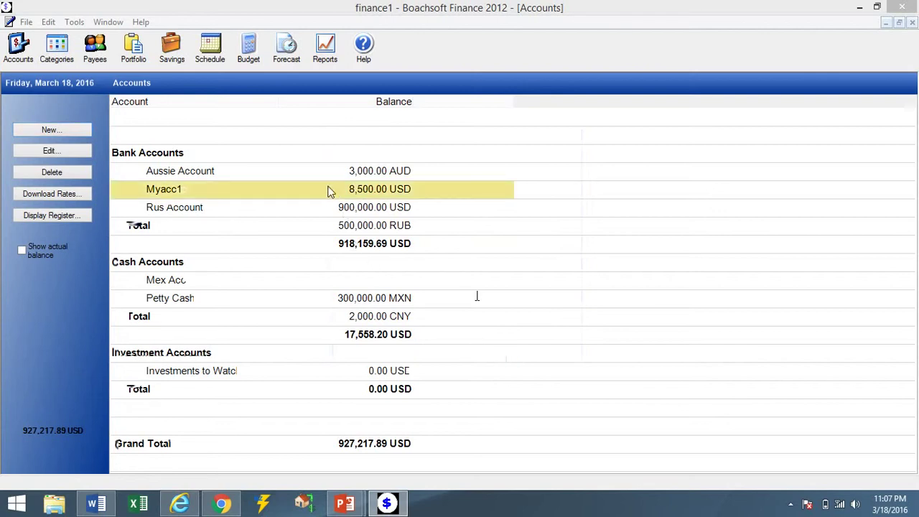
# Change Euro Acc's currency to Euro (EUR).
pyautogui.click(68, 150)
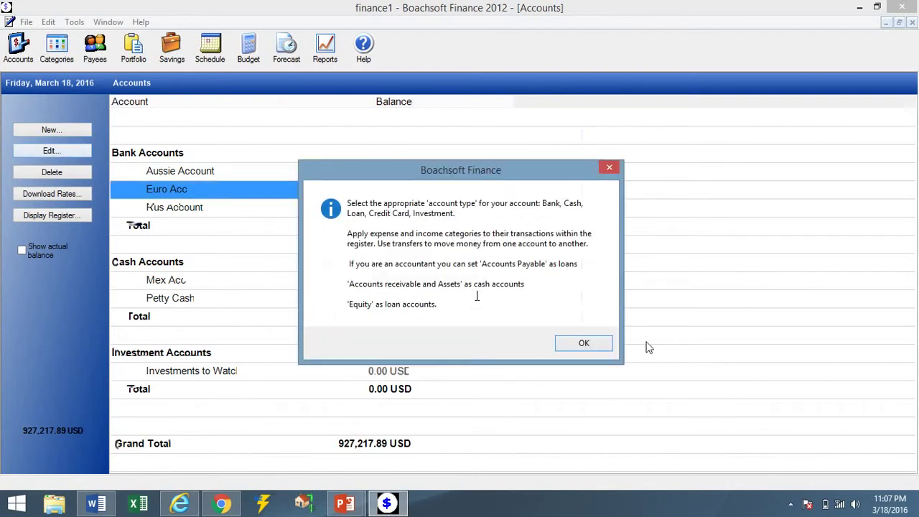
pyautogui.click(585, 343)
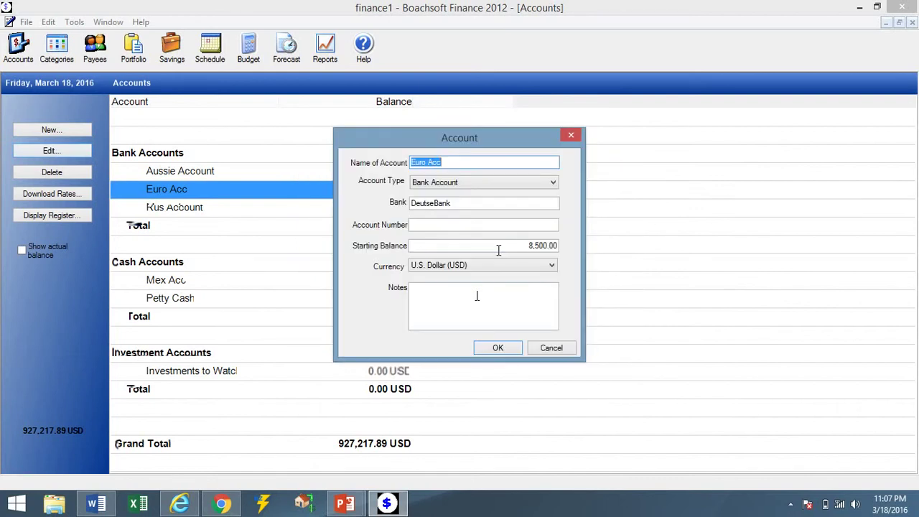
pyautogui.click(486, 267)
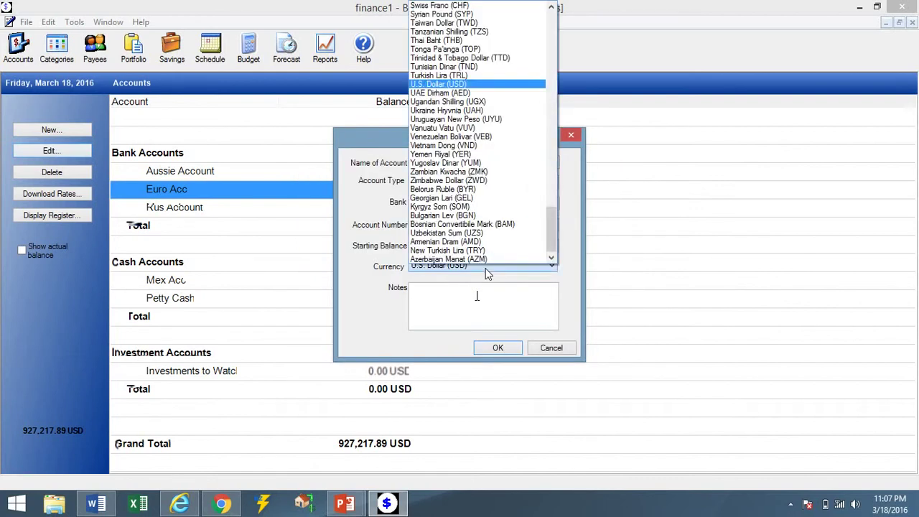
pyautogui.moveTo(553, 226); pyautogui.dragTo(544, 58)
pyautogui.click(461, 196)
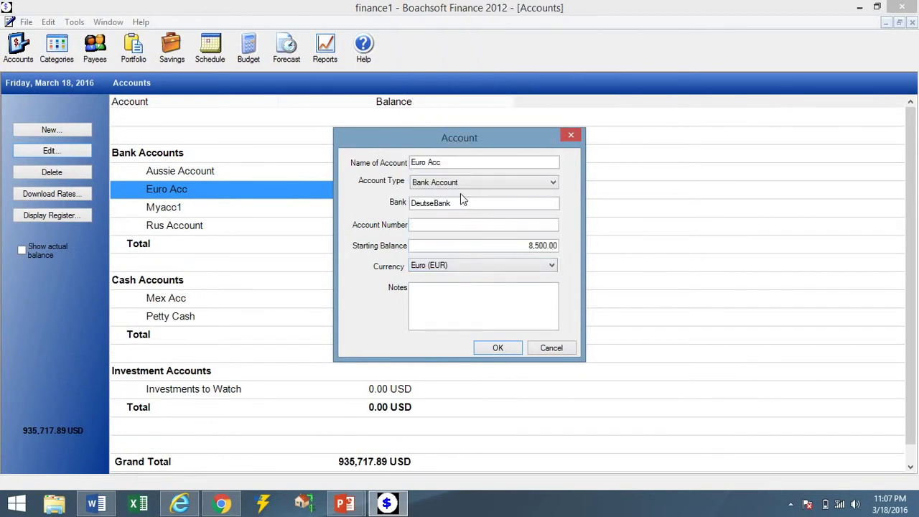
pyautogui.click(498, 346)
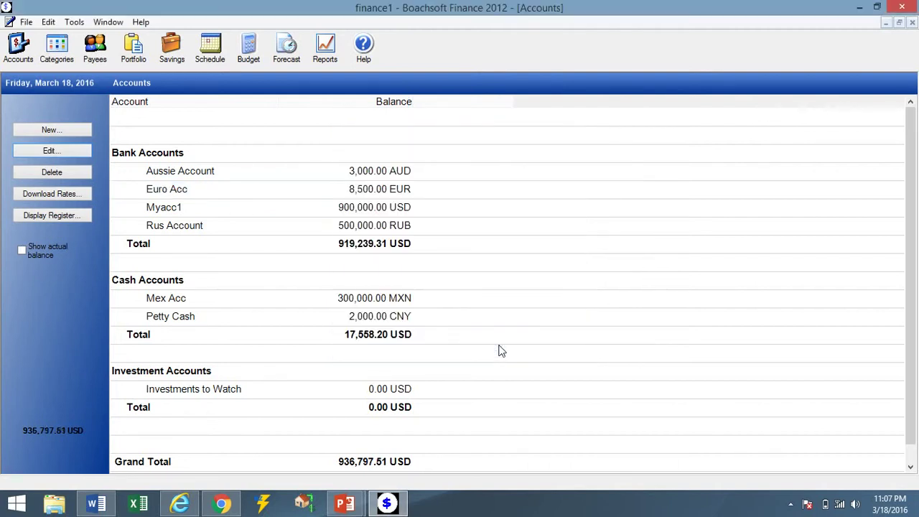
# Select rows in the account list to review the updated totals.
pyautogui.click(371, 251)
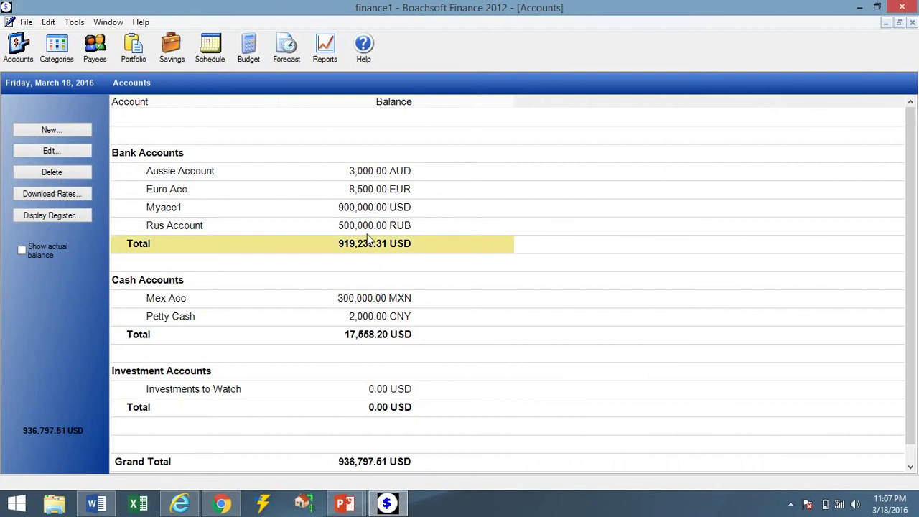
pyautogui.click(366, 226)
pyautogui.click(363, 209)
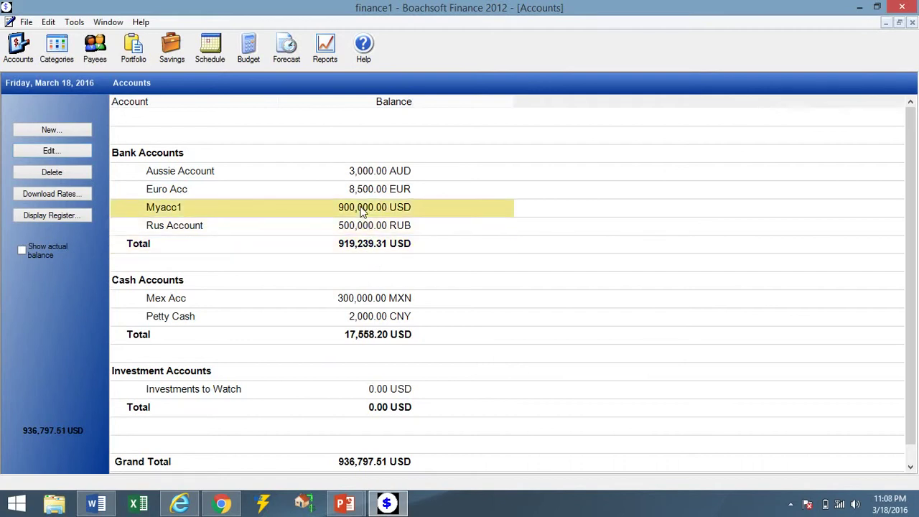
pyautogui.click(360, 192)
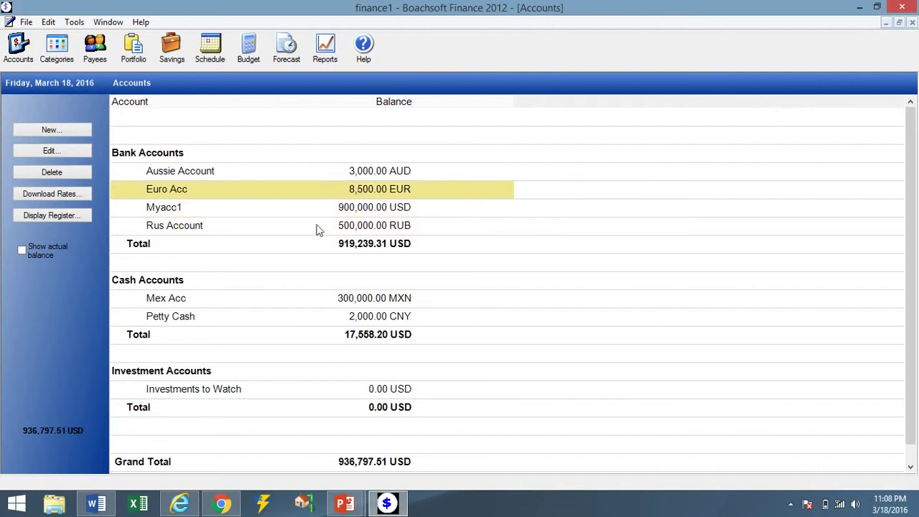
# In the Myacc1 register, enter a new payment to Optimum for 110.00 with number 3838.
pyautogui.doubleClick(263, 216)
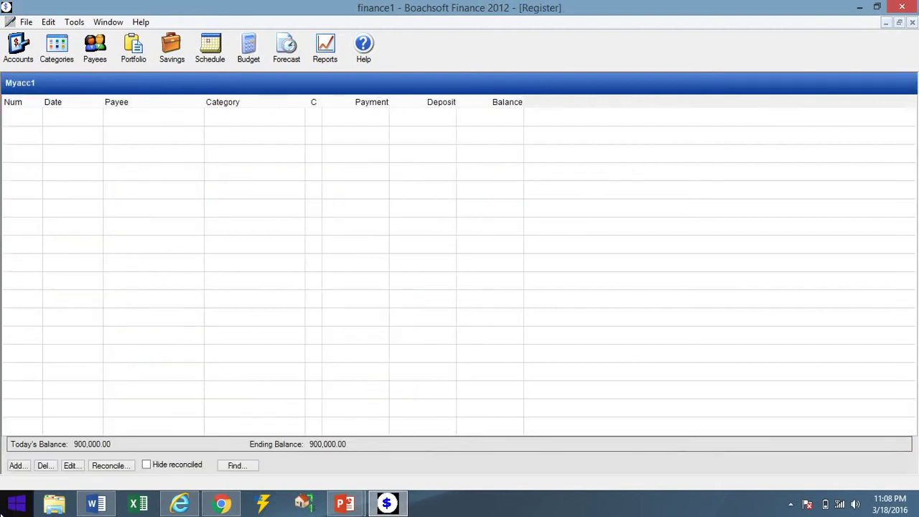
pyautogui.click(18, 467)
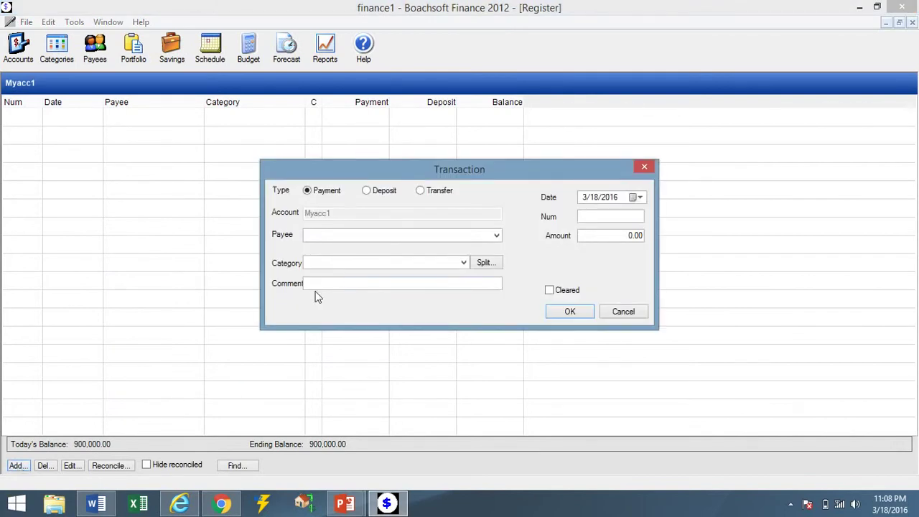
pyautogui.click(327, 237)
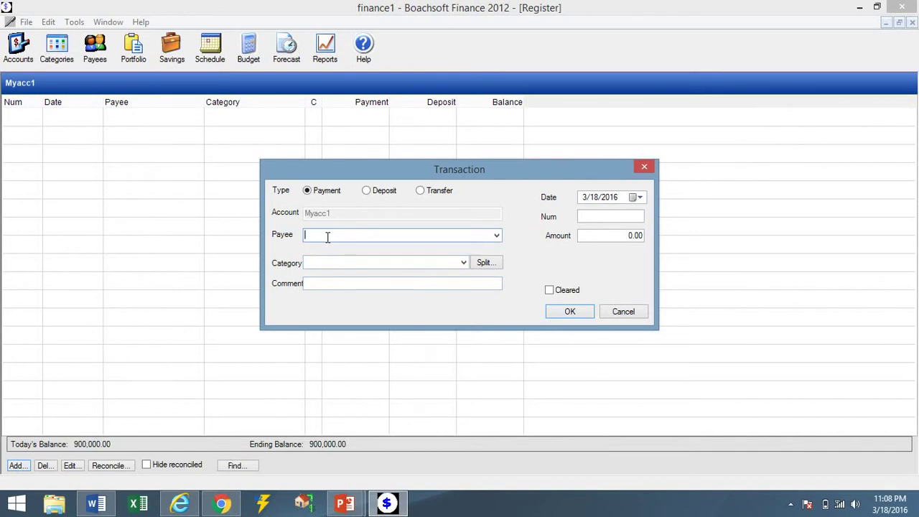
pyautogui.write('Optimum')
pyautogui.click(607, 234)
pyautogui.write('11')
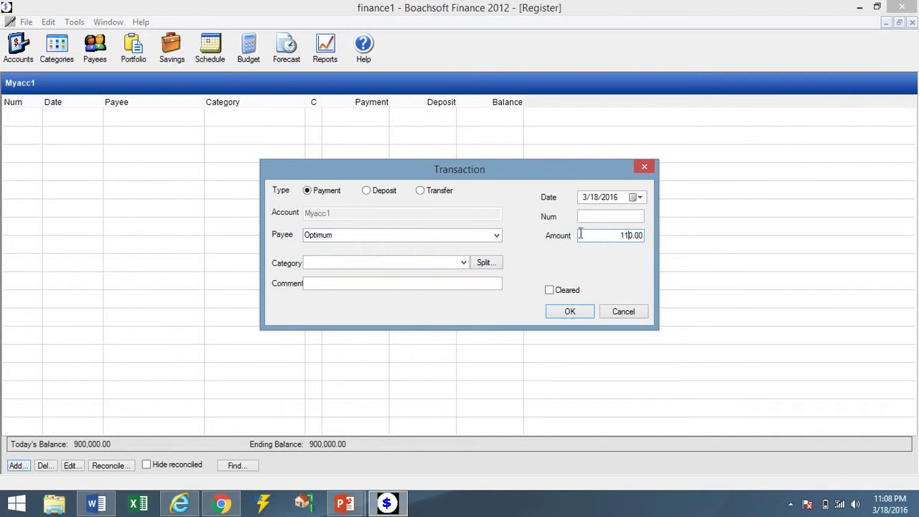
pyautogui.click(595, 217)
pyautogui.write('3838')
# Look through the category list, then choose to split the payment across categories.
pyautogui.click(463, 263)
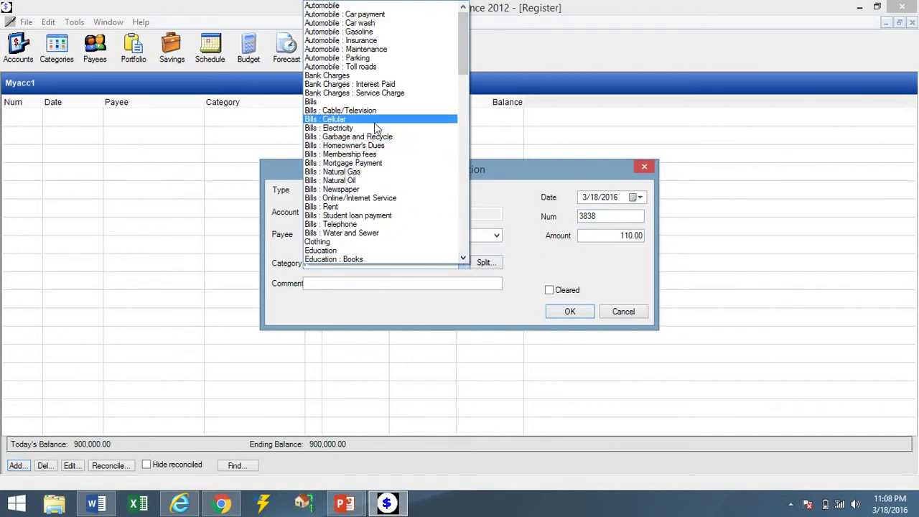
pyautogui.click(486, 264)
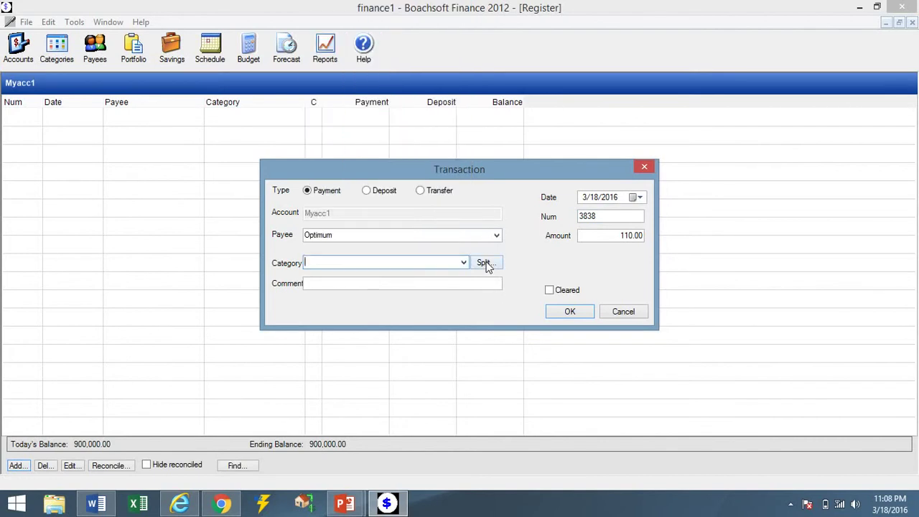
pyautogui.click(464, 263)
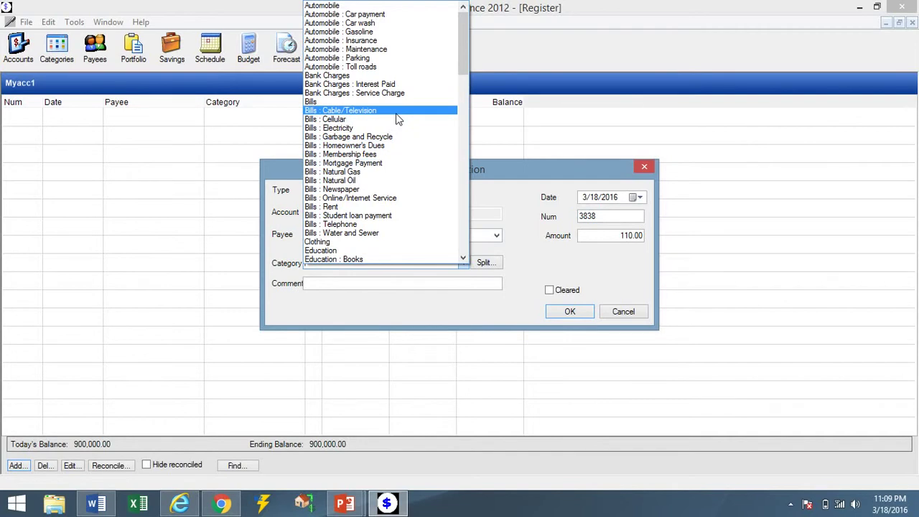
pyautogui.click(528, 251)
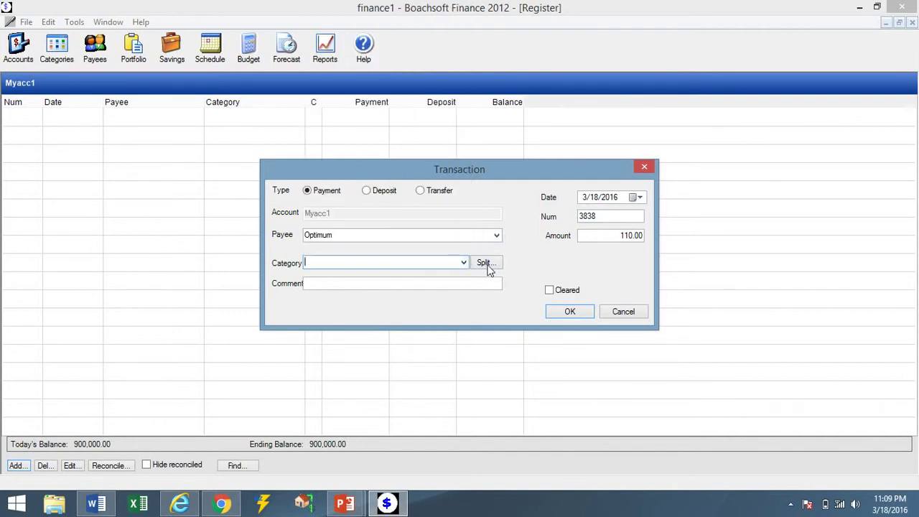
pyautogui.click(487, 263)
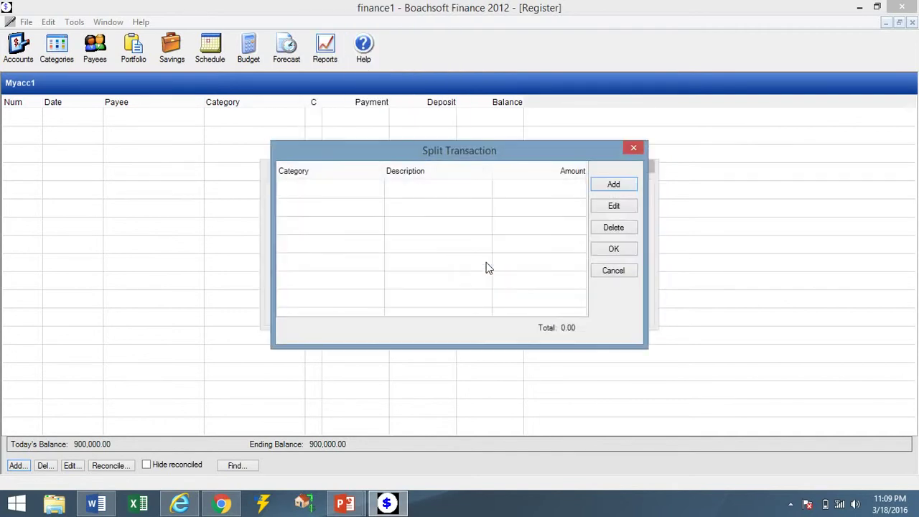
# Add split lines for Bills : Cable/Television (110.00) and Bills : Online/Internet Service.
pyautogui.click(614, 188)
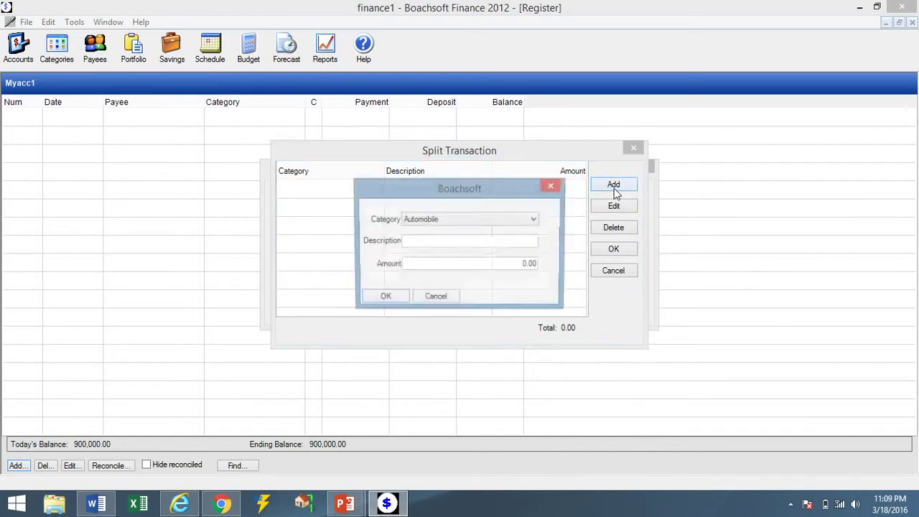
pyautogui.click(513, 219)
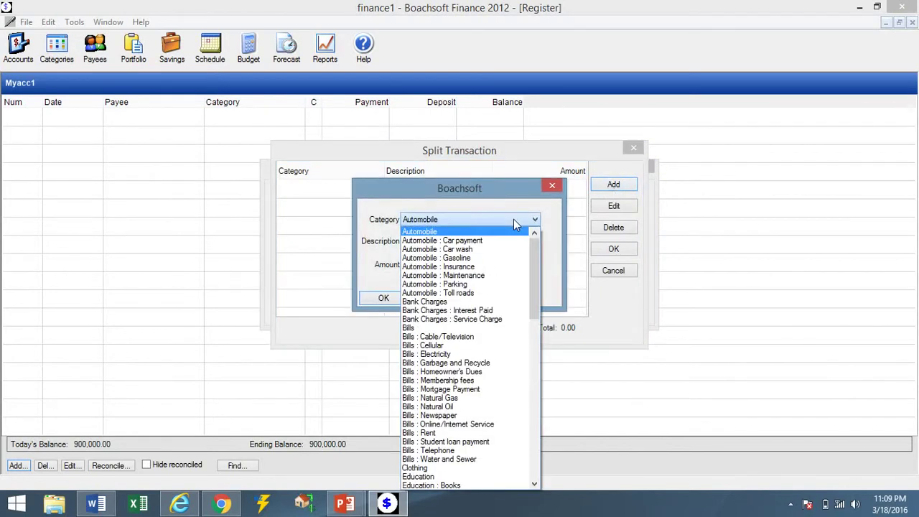
pyautogui.click(502, 336)
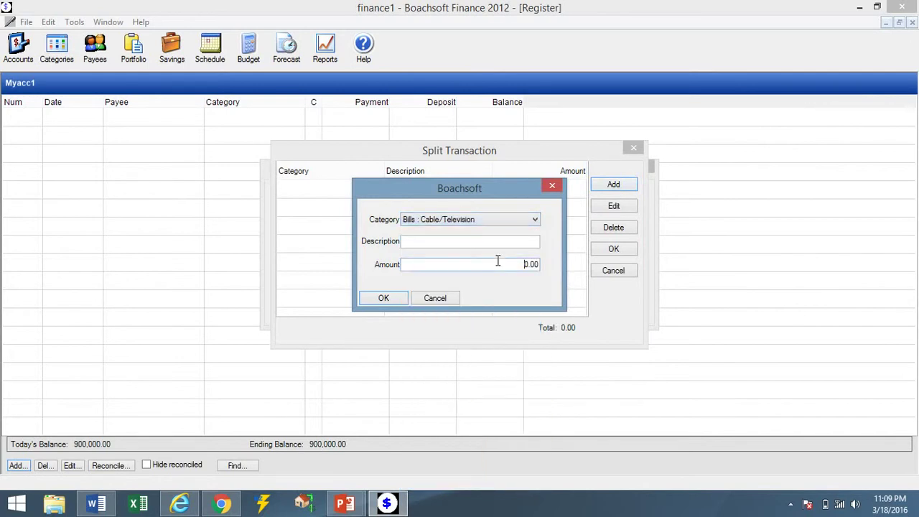
pyautogui.write('11')
pyautogui.click(384, 298)
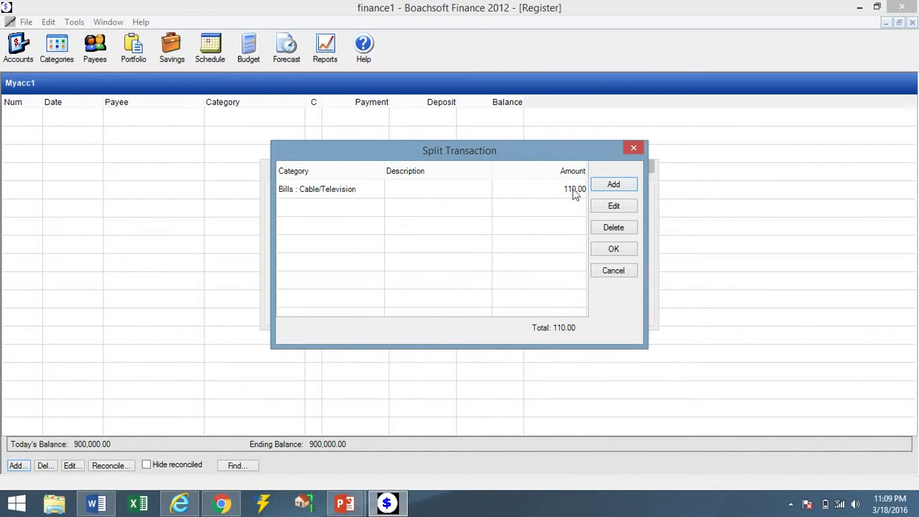
pyautogui.click(614, 185)
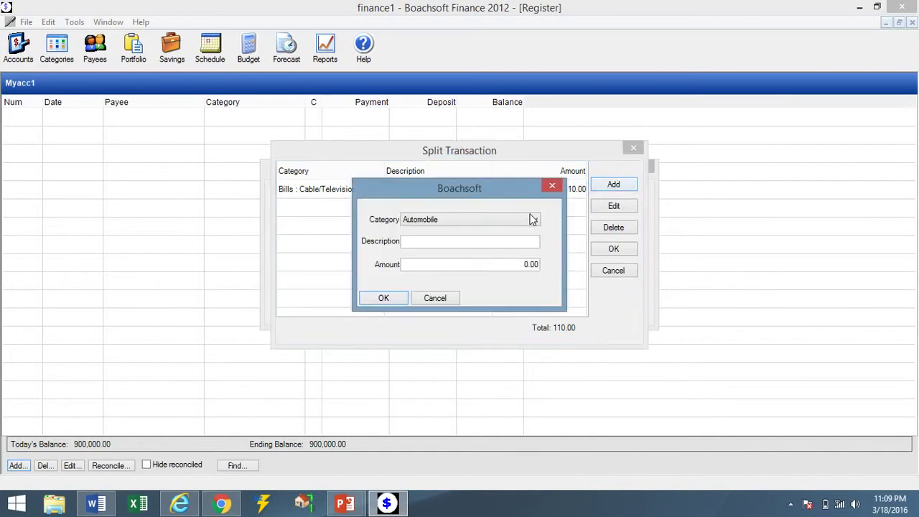
pyautogui.click(532, 223)
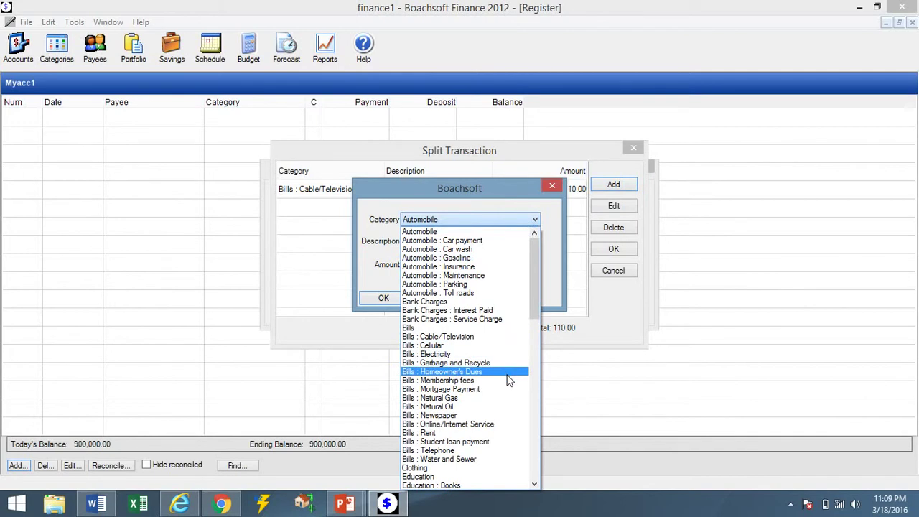
pyautogui.click(498, 424)
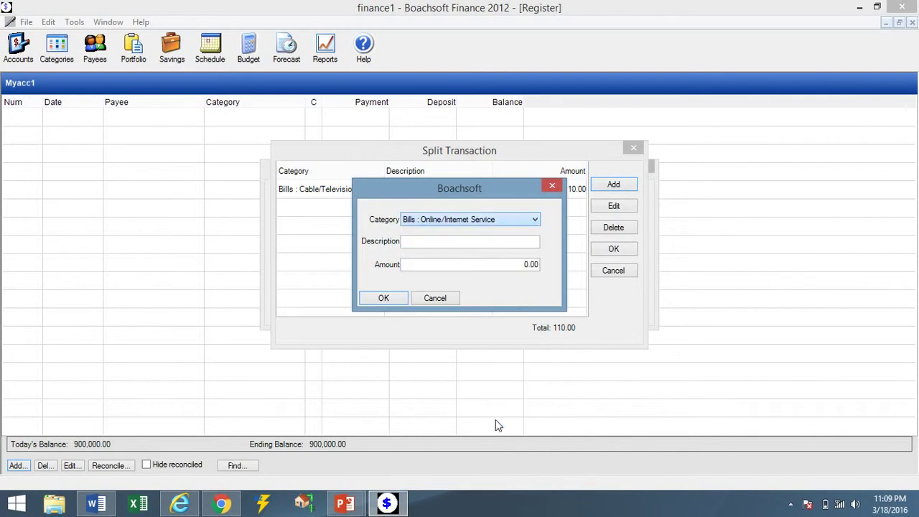
pyautogui.click(383, 298)
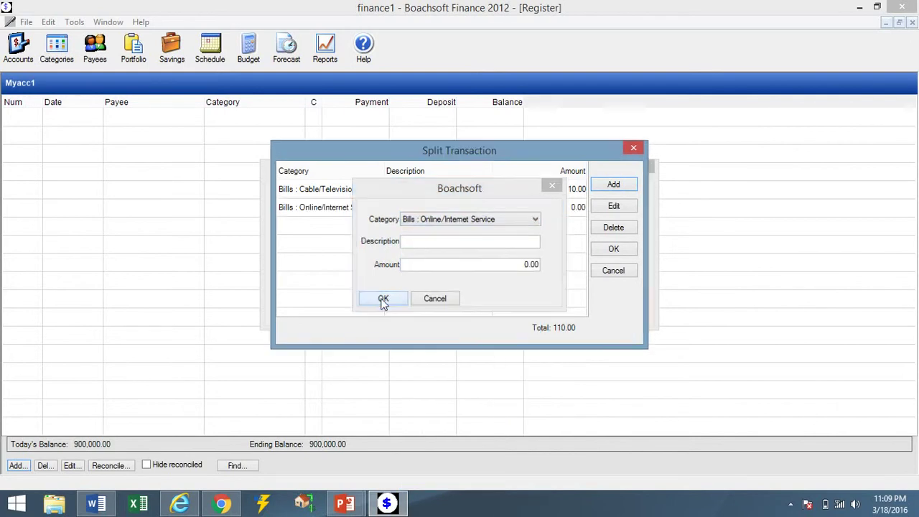
# Add a Bills : Telephone split line and confirm the split.
pyautogui.click(610, 187)
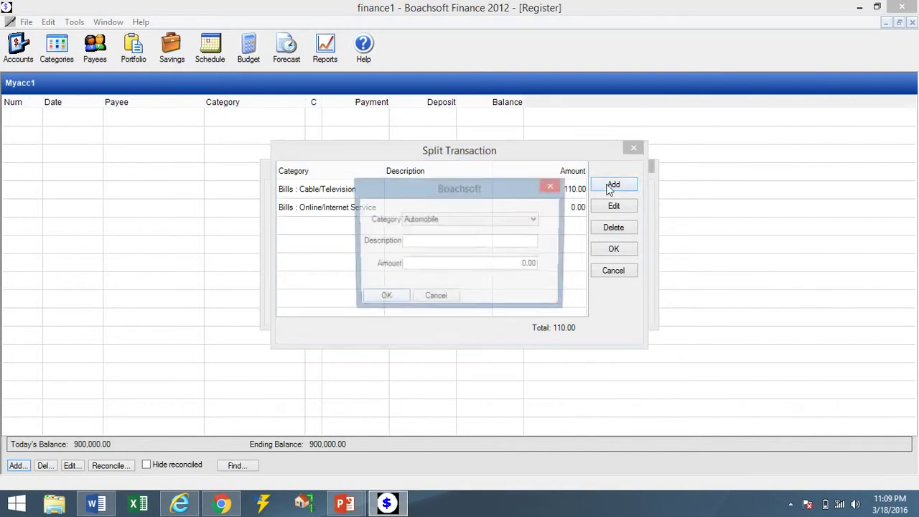
pyautogui.click(522, 222)
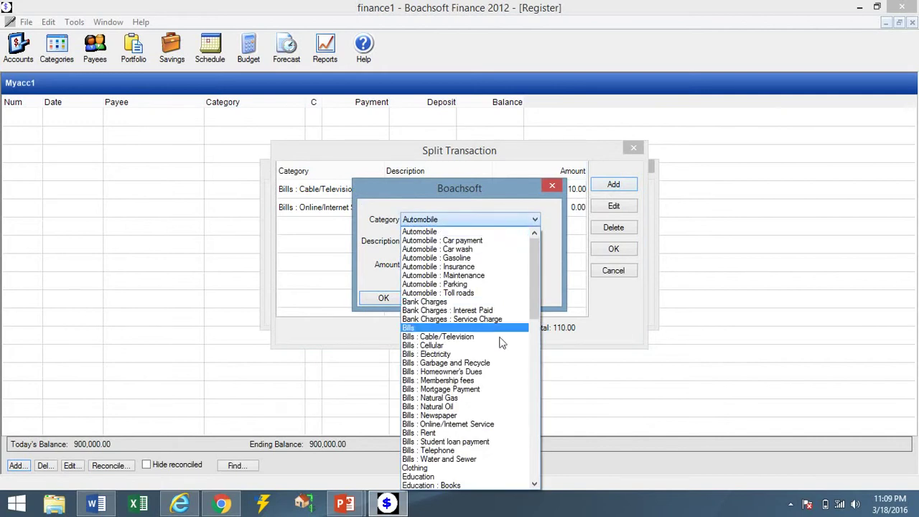
pyautogui.click(488, 452)
pyautogui.click(384, 299)
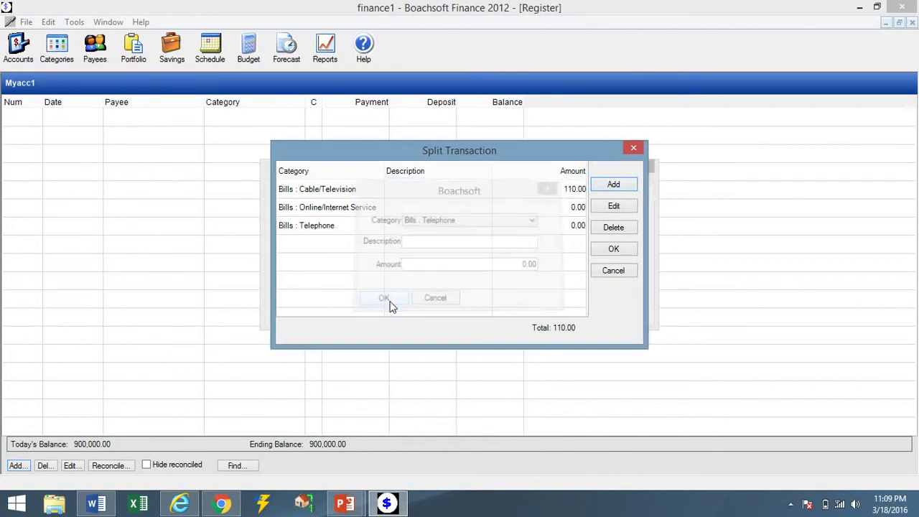
pyautogui.click(613, 248)
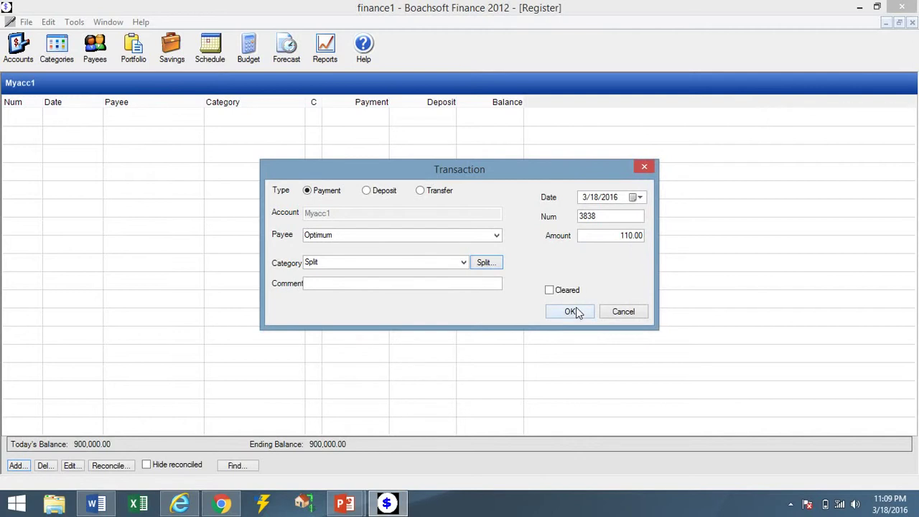
# Add the comment 'Monthly optimum services' and save the Optimum payment.
pyautogui.click(462, 284)
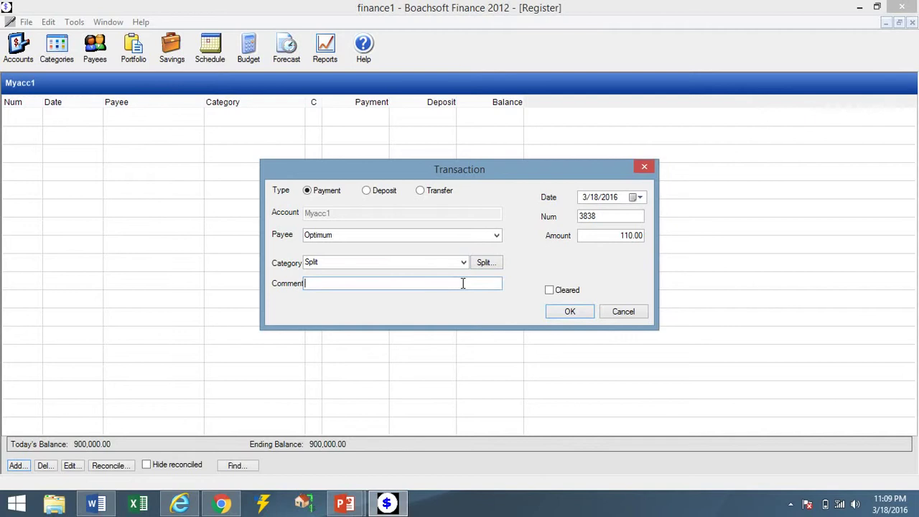
pyautogui.write('Monthly optimum services')
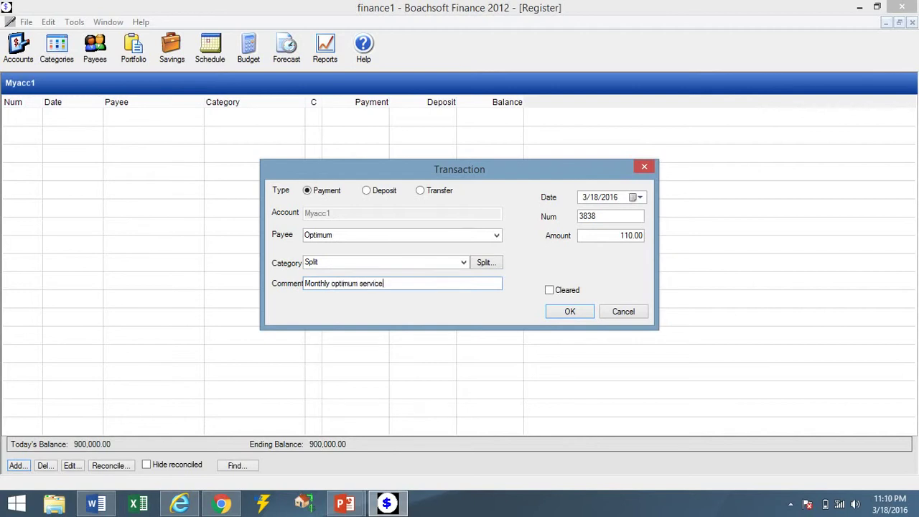
pyautogui.click(568, 313)
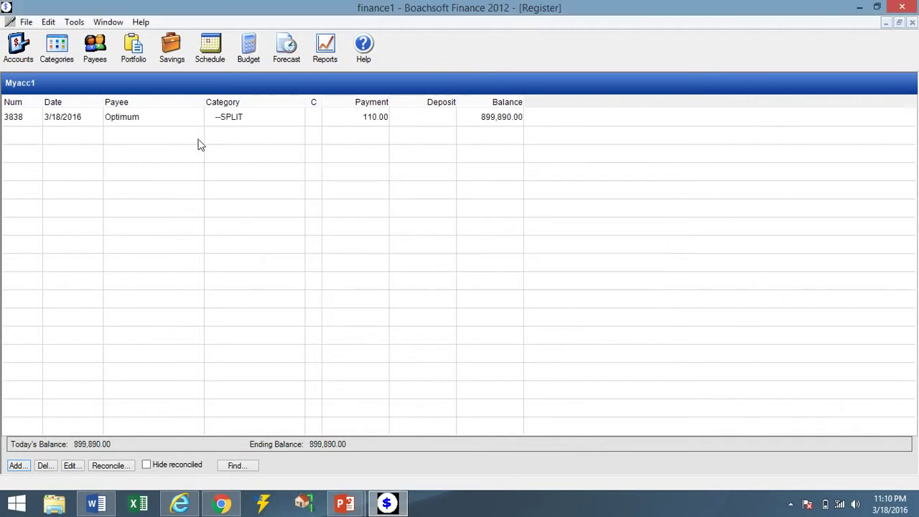
# Reopen the Optimum payment to review its split lines, closing without changes.
pyautogui.click(179, 122)
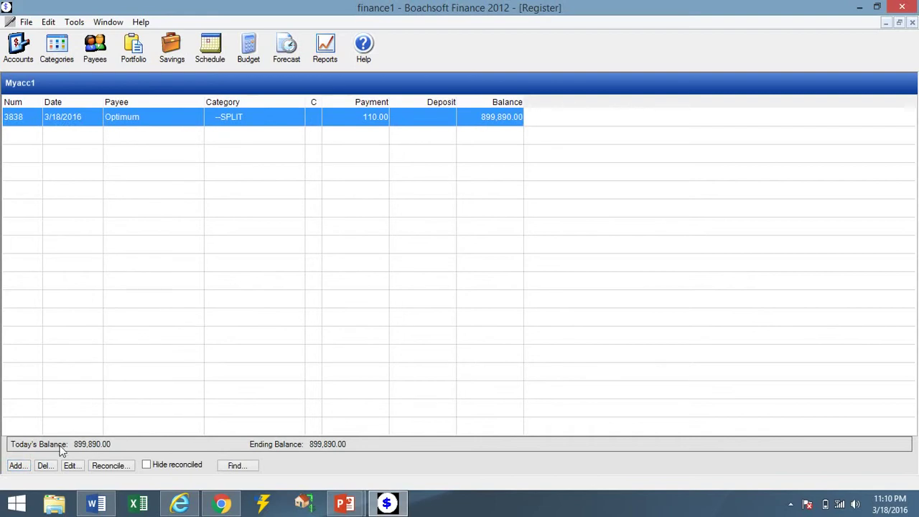
pyautogui.click(70, 466)
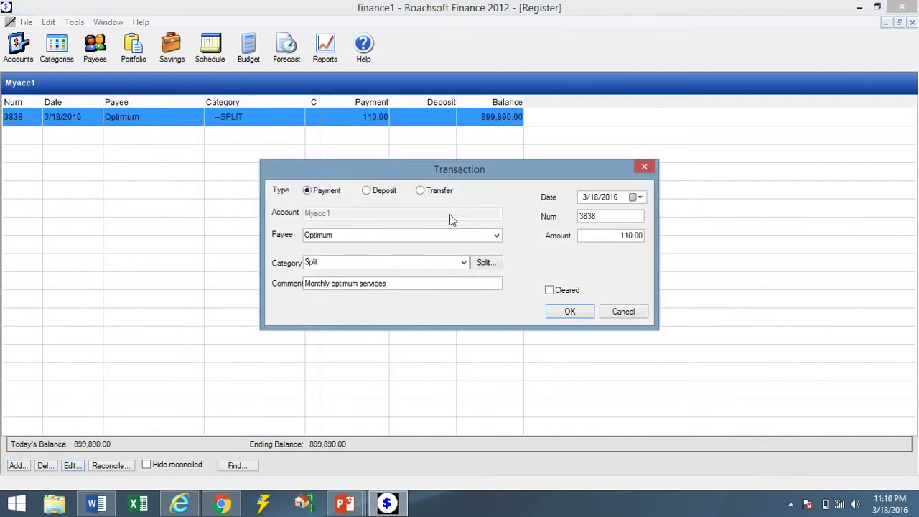
pyautogui.click(484, 263)
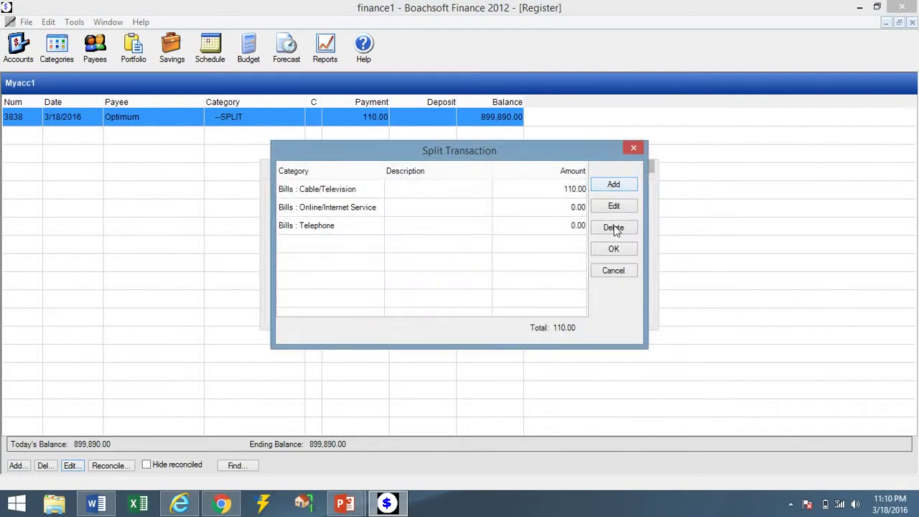
pyautogui.click(611, 250)
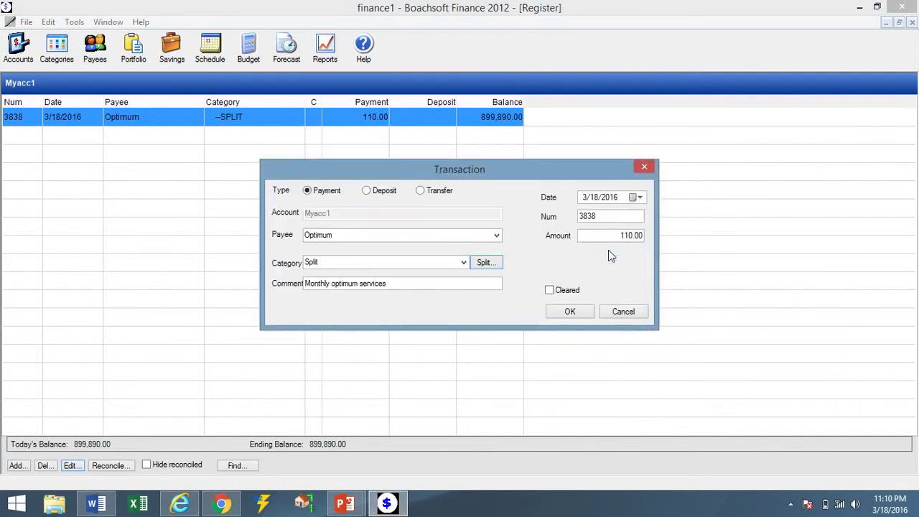
pyautogui.click(582, 311)
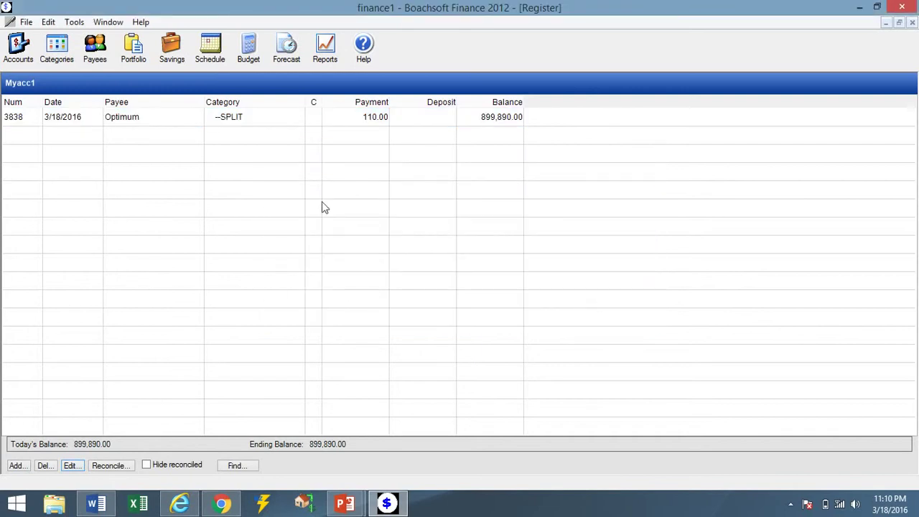
# Enter a 1,500.00 payment to Concord Properties under Bills : Rent and save it.
pyautogui.click(17, 466)
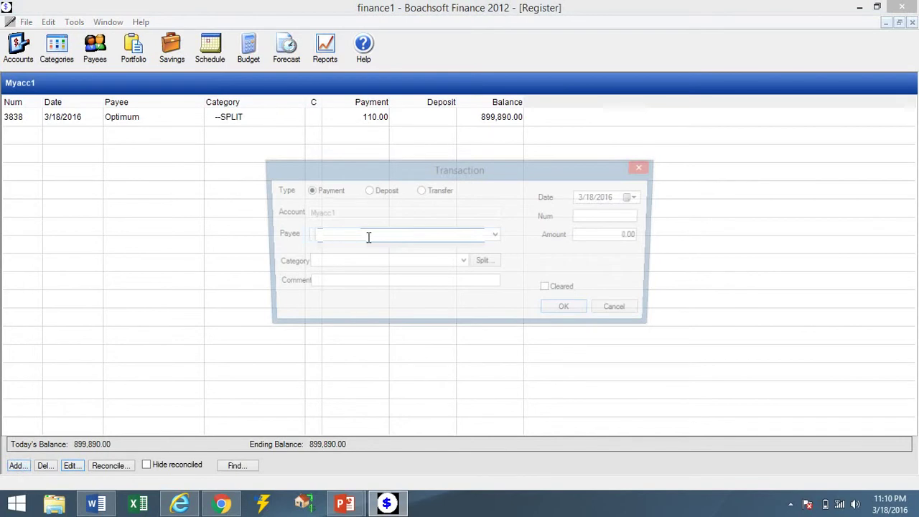
pyautogui.click(368, 237)
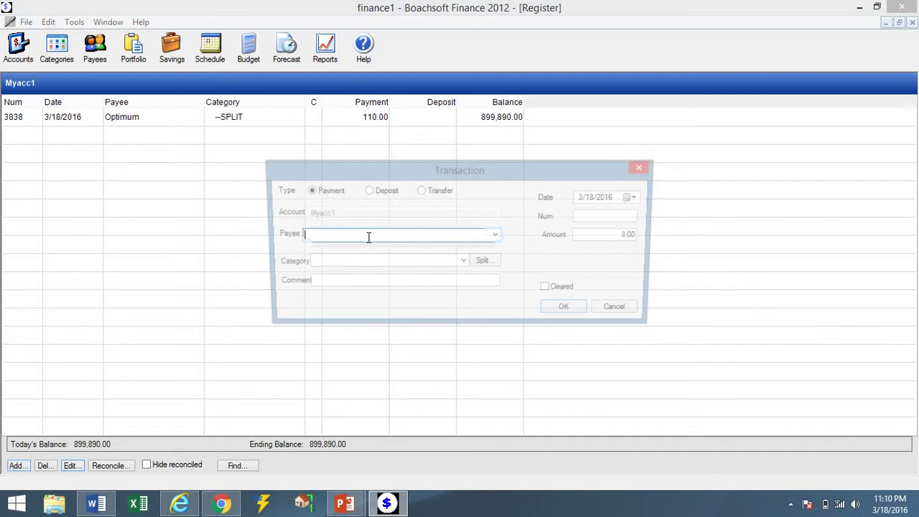
pyautogui.write('Concord Properties')
pyautogui.click(463, 260)
pyautogui.scroll(-10, 464, 225)
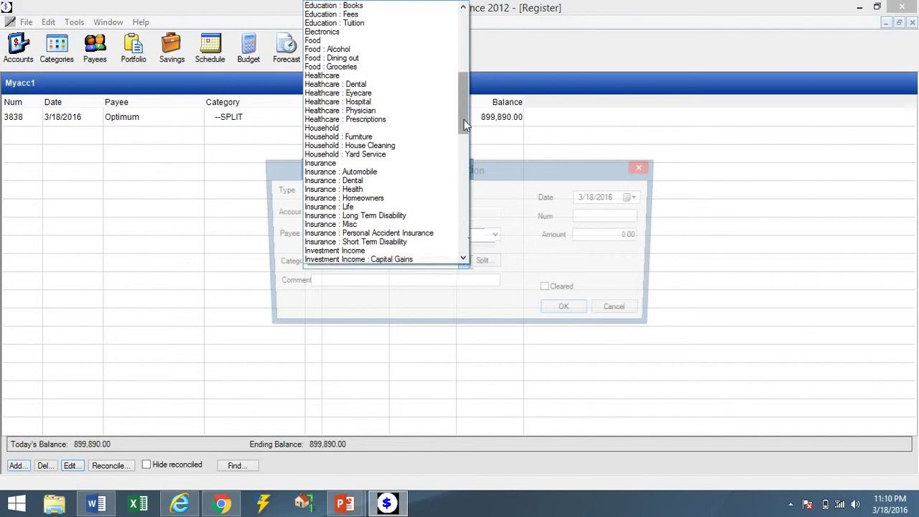
pyautogui.moveTo(464, 119); pyautogui.dragTo(461, 81)
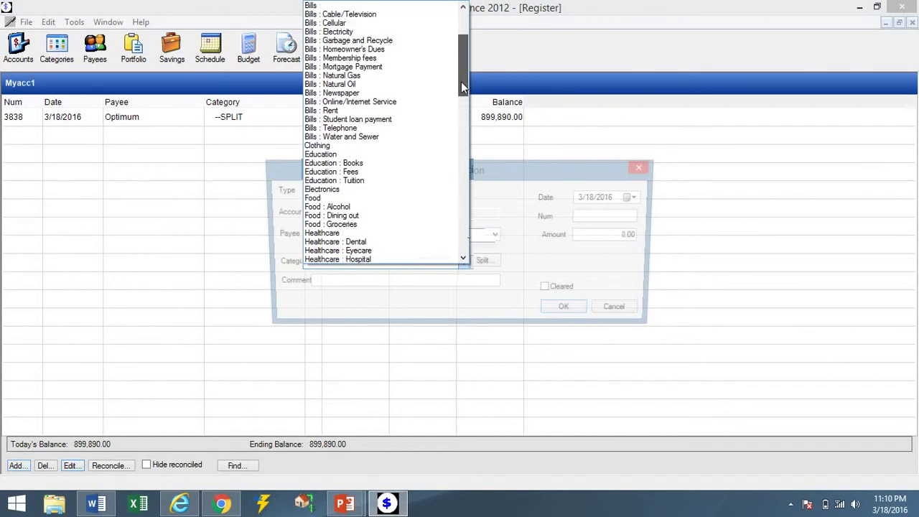
pyautogui.click(410, 111)
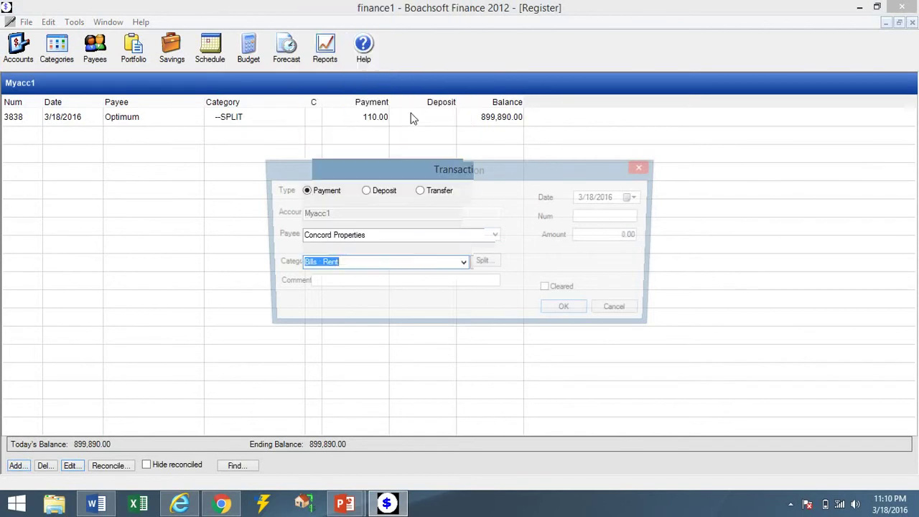
pyautogui.click(605, 233)
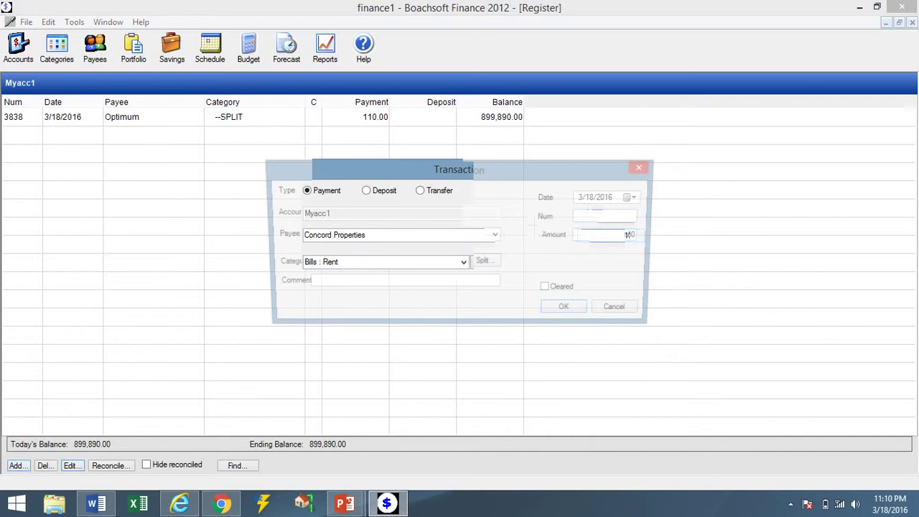
pyautogui.write('1500.00')
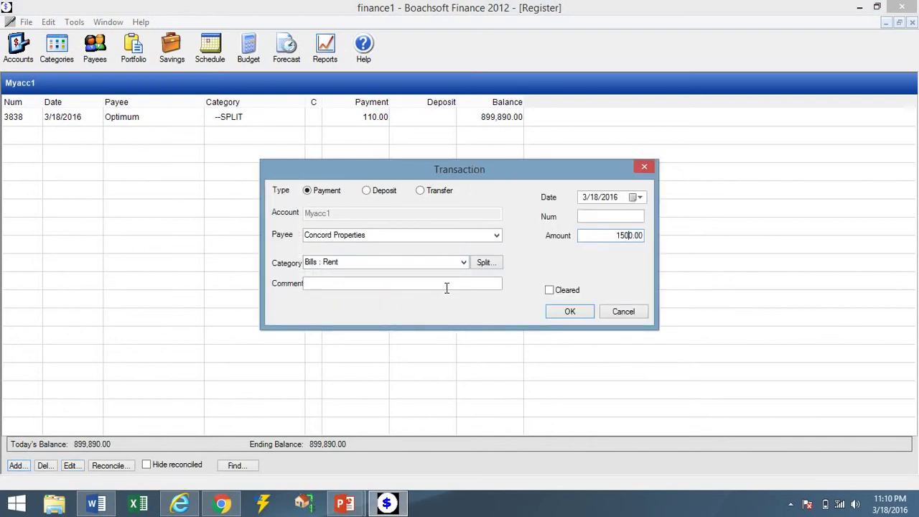
pyautogui.click(576, 311)
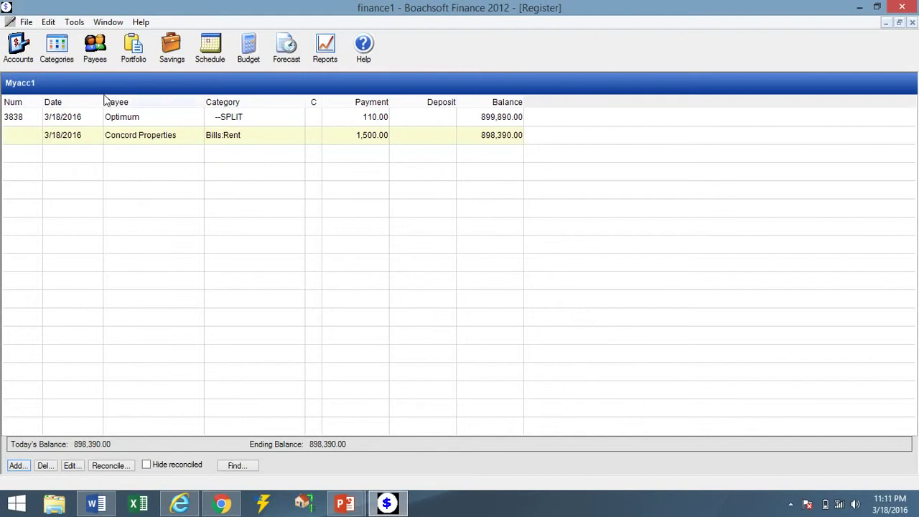
# Check the account totals, then begin a new scheduled transaction from the Schedule view.
pyautogui.click(15, 47)
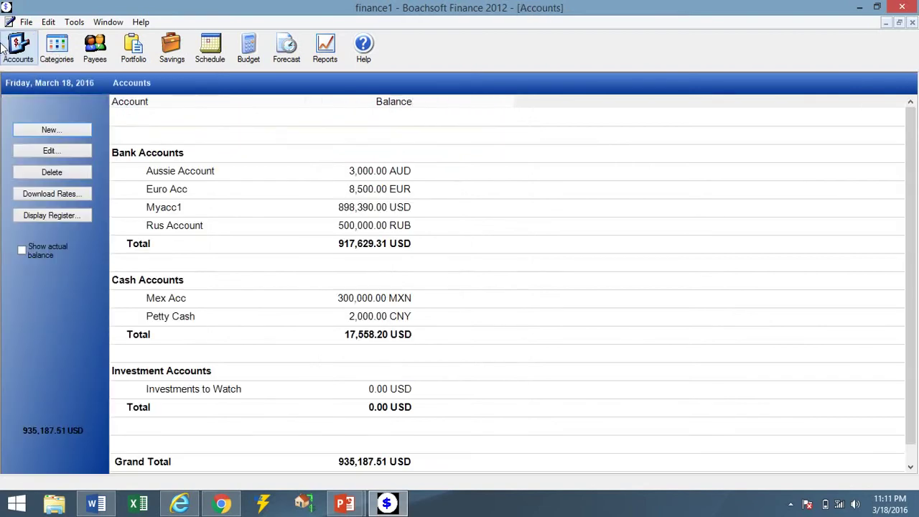
pyautogui.click(208, 56)
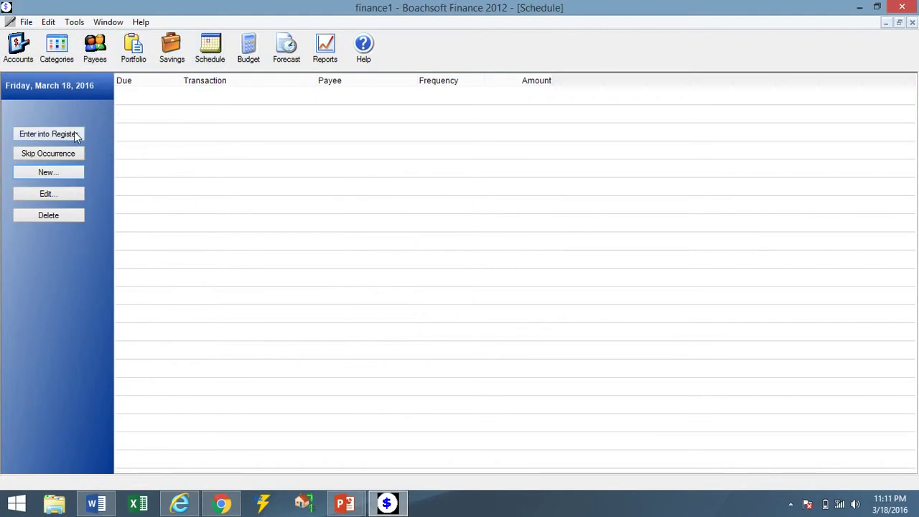
pyautogui.click(78, 172)
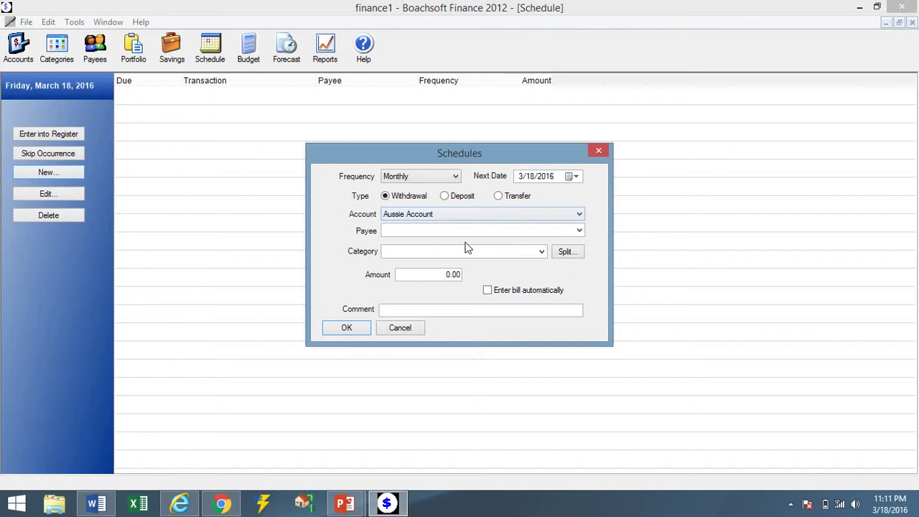
# Enter the schedule comment 'Rent for house in Mexico' and the amount 30,000.00.
pyautogui.click(456, 313)
pyautogui.write('R')
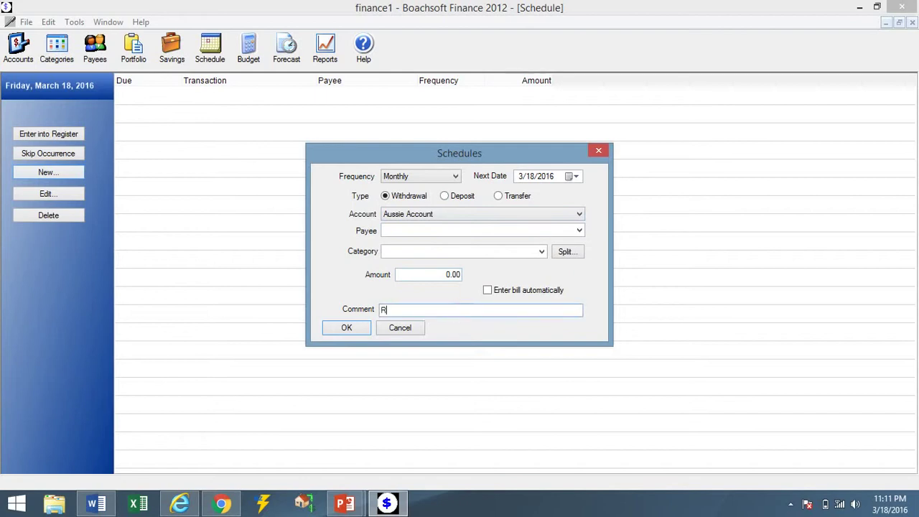
pyautogui.write('ent for house in')
pyautogui.write('Me')
pyautogui.write('b')
pyautogui.write('xico')
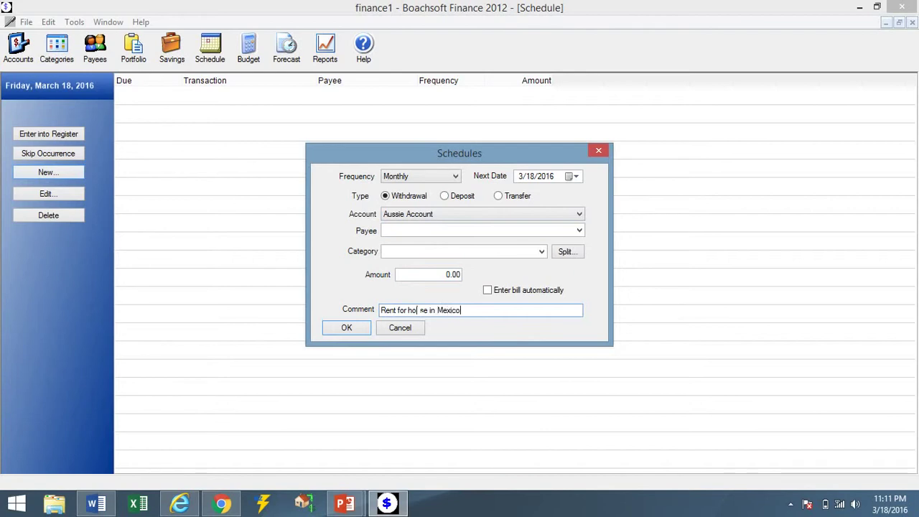
pyautogui.click(435, 279)
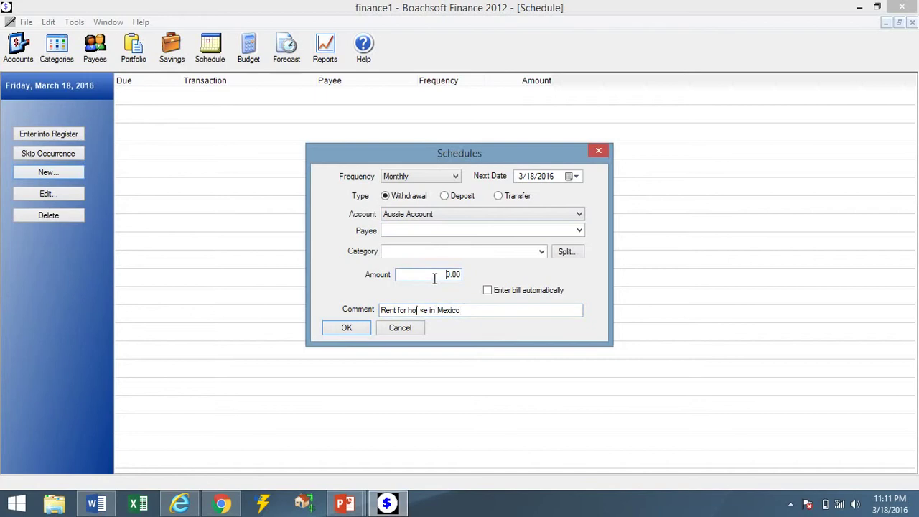
pyautogui.write('3000')
# Fill in the payee's name, set the category to Bills : Rent, and save the schedule.
pyautogui.click(530, 231)
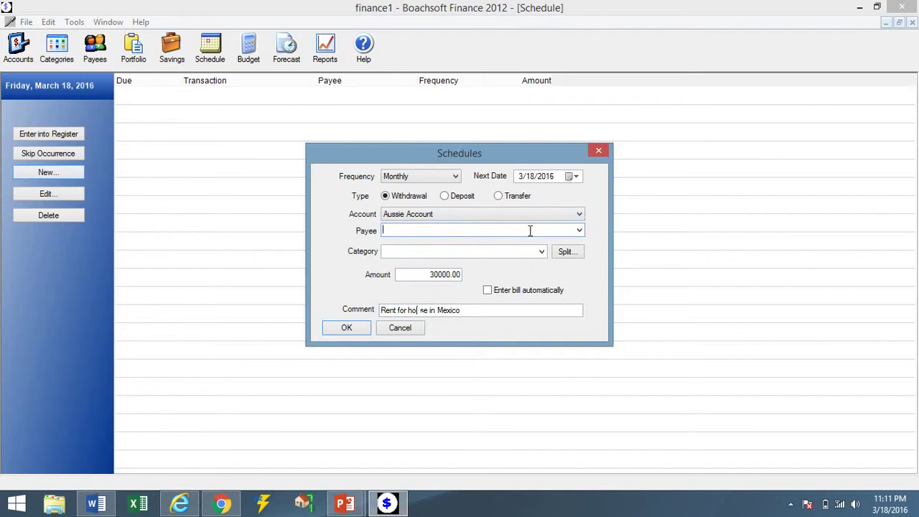
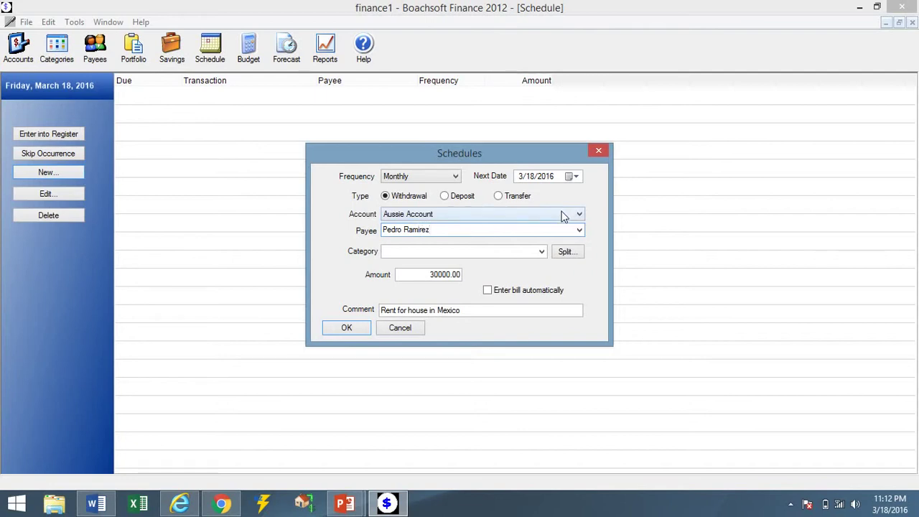
pyautogui.click(542, 251)
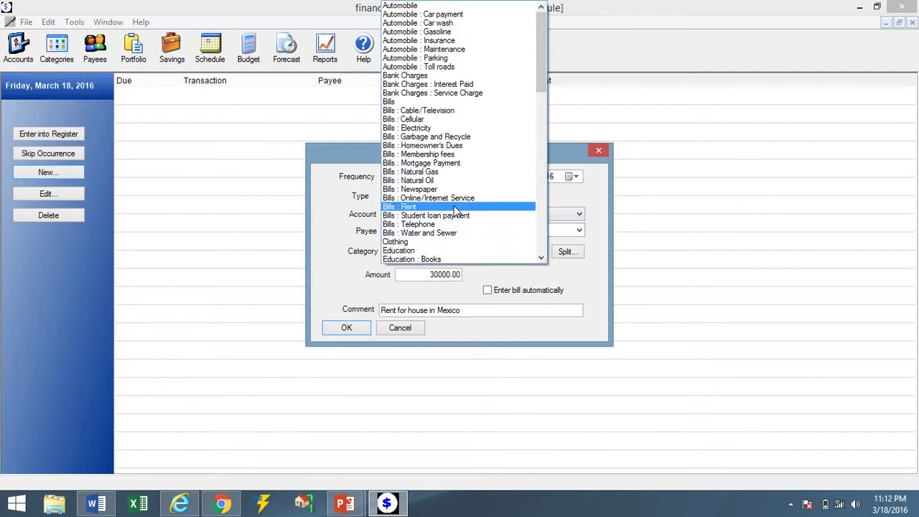
pyautogui.click(457, 207)
pyautogui.click(360, 331)
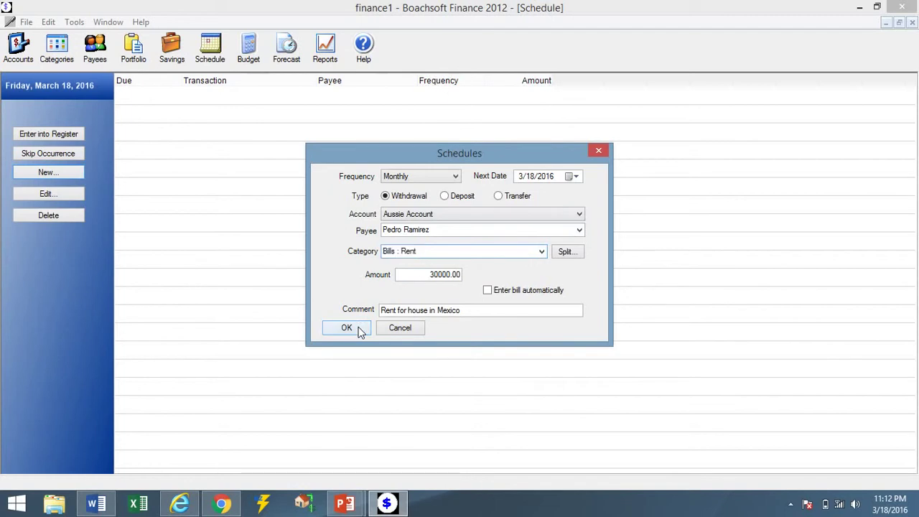
# Record the Aussie Account rent occurrence, then check Aussie Account now at -27,000.00 AUD.
pyautogui.click(282, 96)
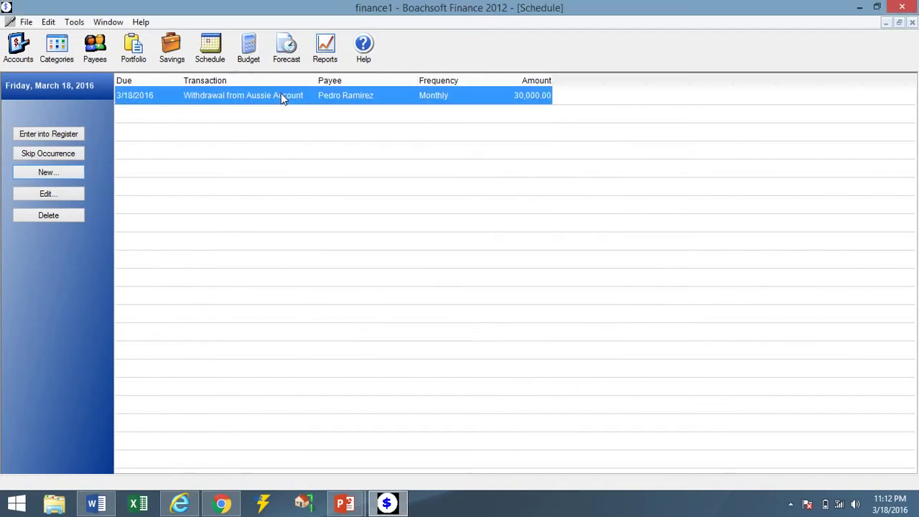
pyautogui.click(72, 135)
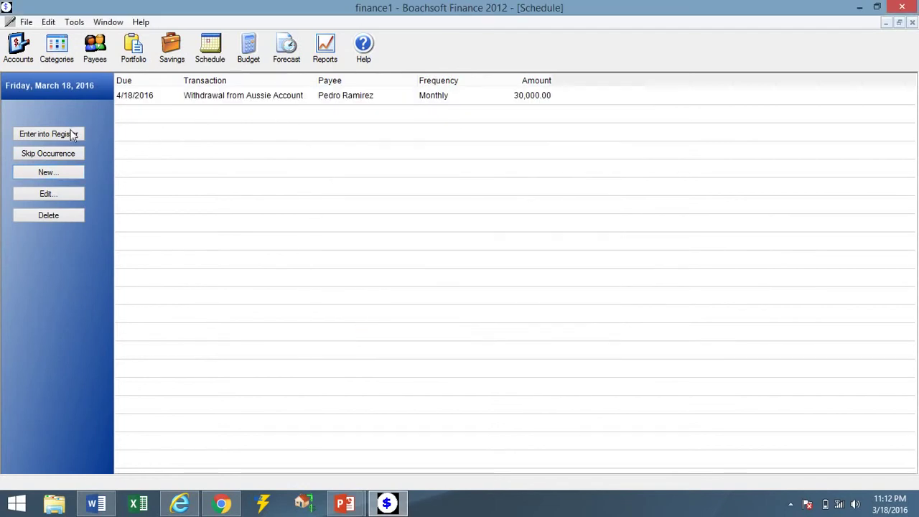
pyautogui.click(170, 99)
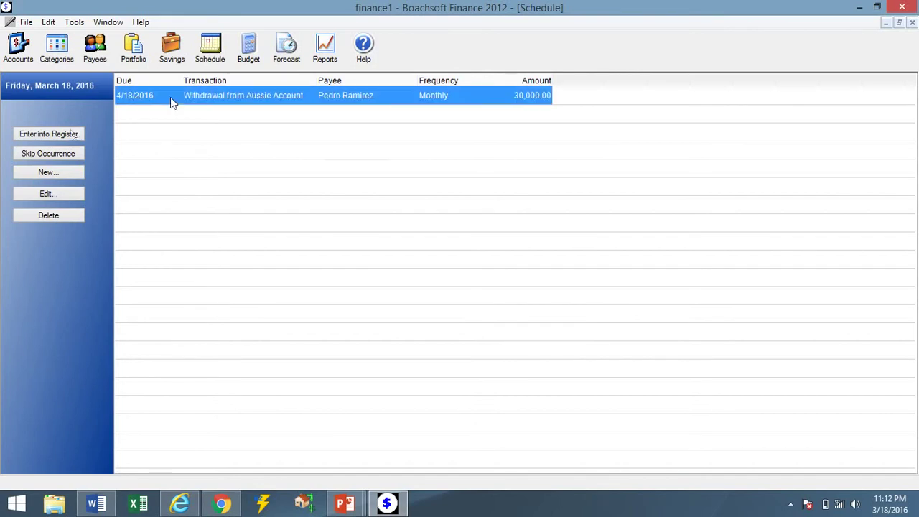
pyautogui.click(18, 49)
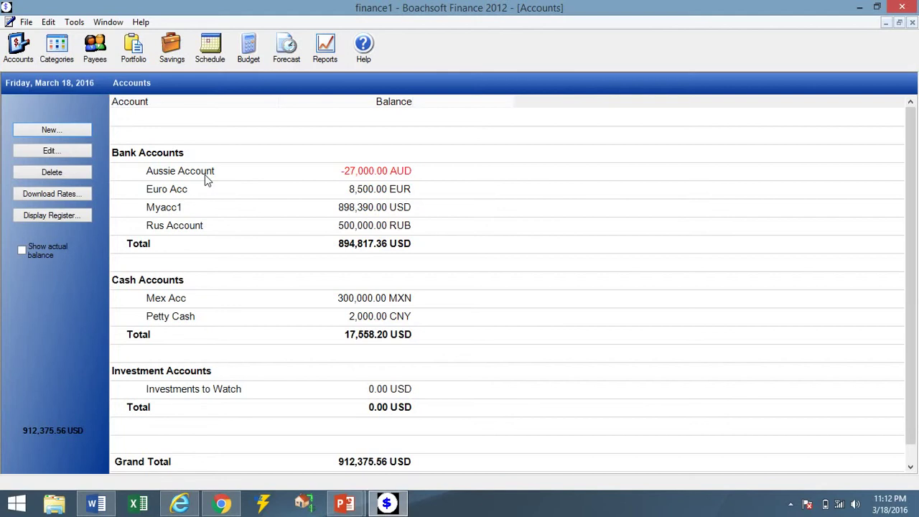
pyautogui.click(205, 175)
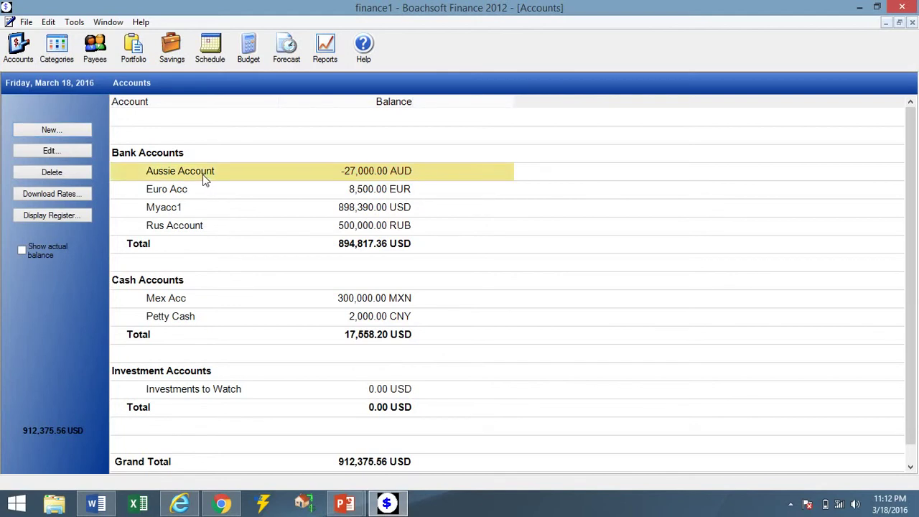
pyautogui.click(31, 52)
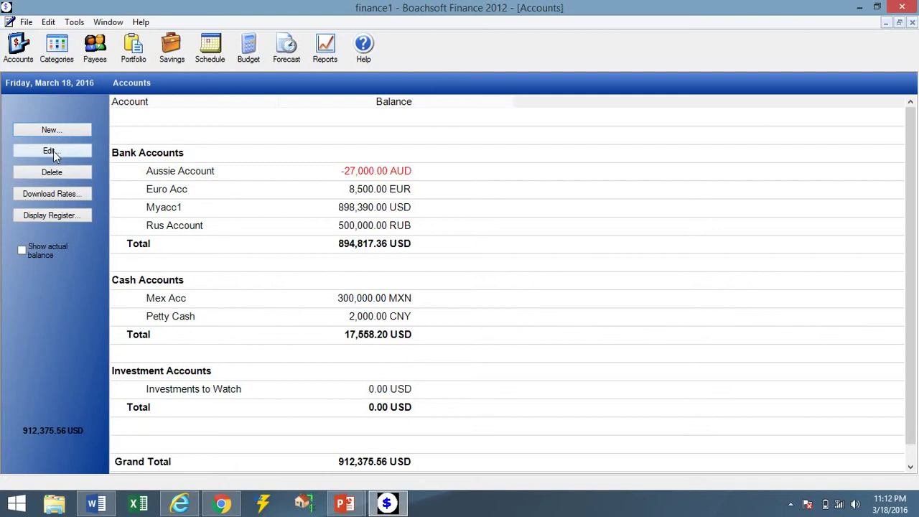
# Open the Aussie Account register and view the rent payment's details without changing them.
pyautogui.doubleClick(119, 172)
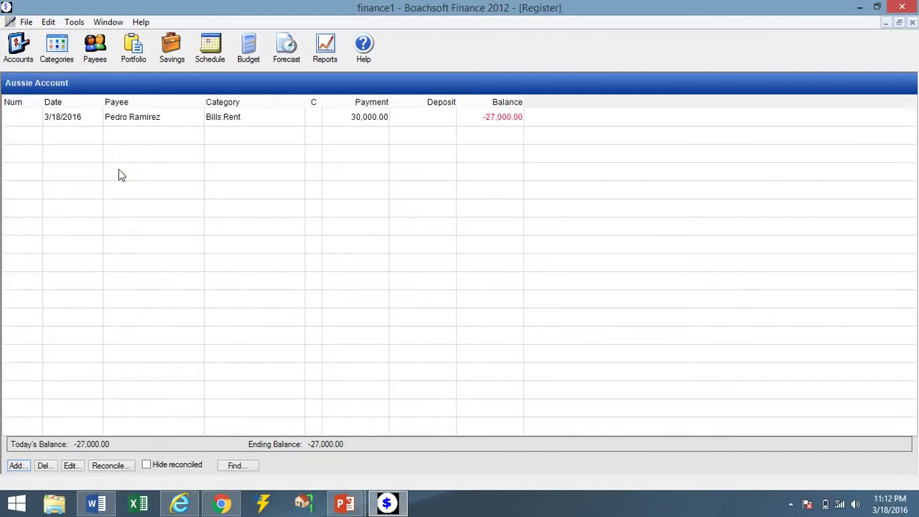
pyautogui.click(99, 125)
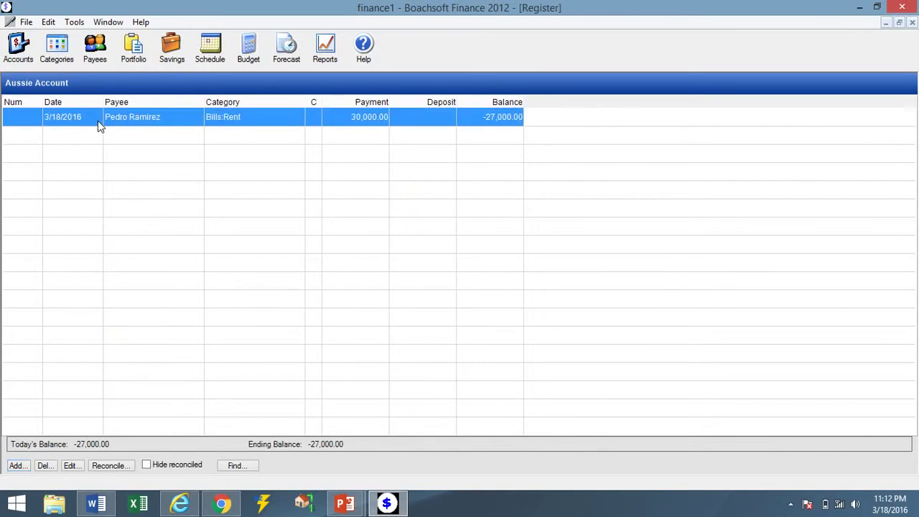
pyautogui.doubleClick(100, 126)
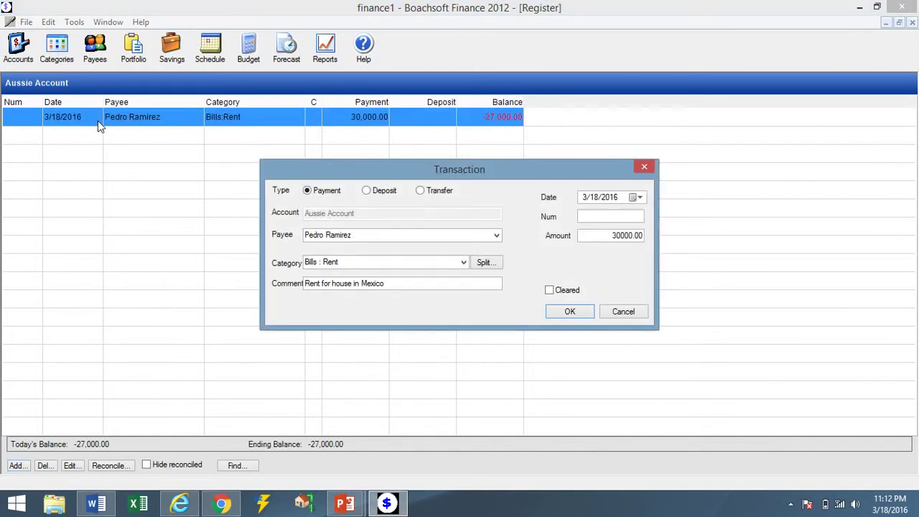
pyautogui.click(623, 312)
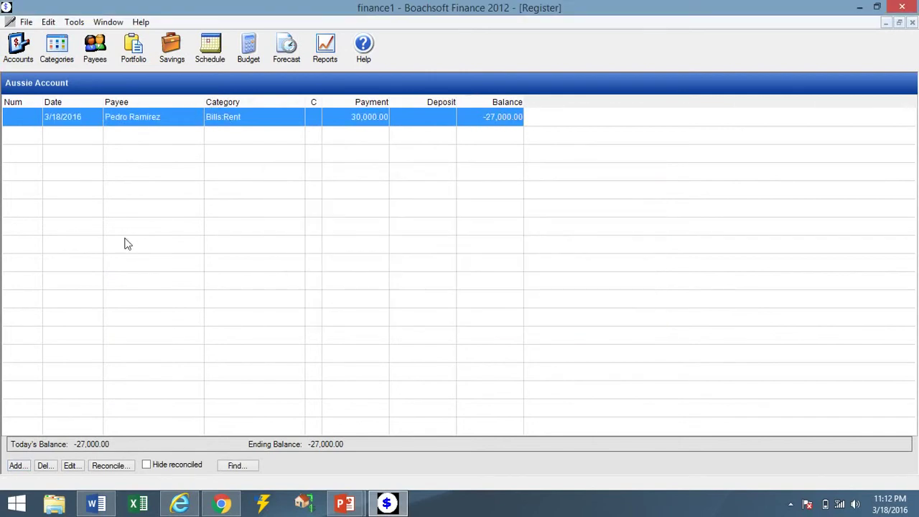
# Delete the rent payment, restoring Aussie Account to 3,000.00 AUD in the accounts overview.
pyautogui.click(44, 465)
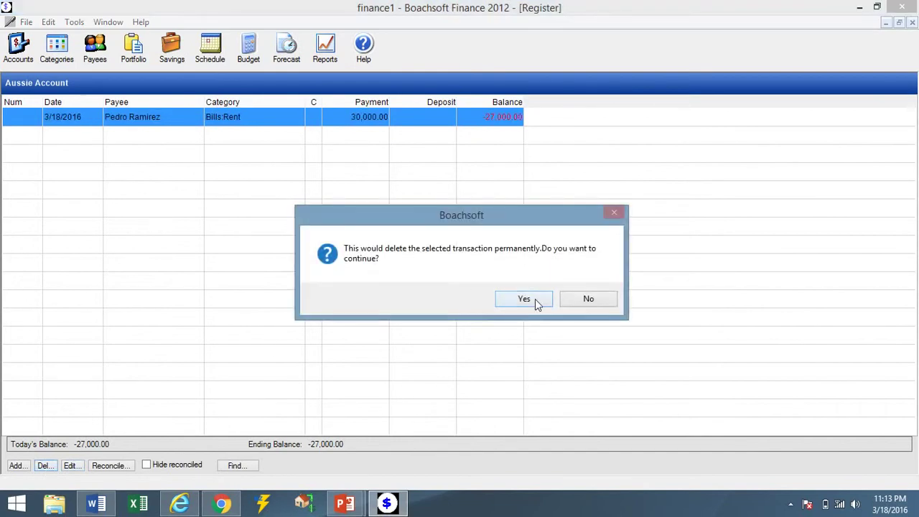
pyautogui.click(534, 299)
pyautogui.click(20, 56)
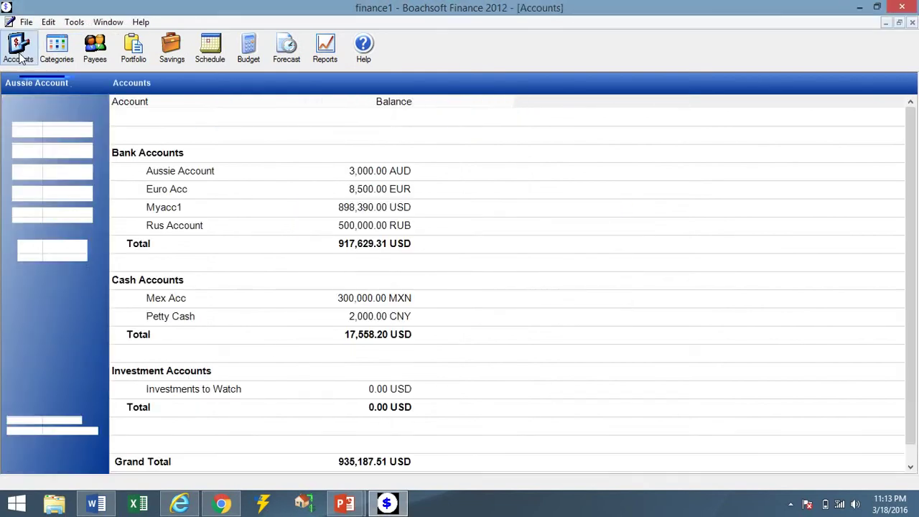
pyautogui.click(255, 169)
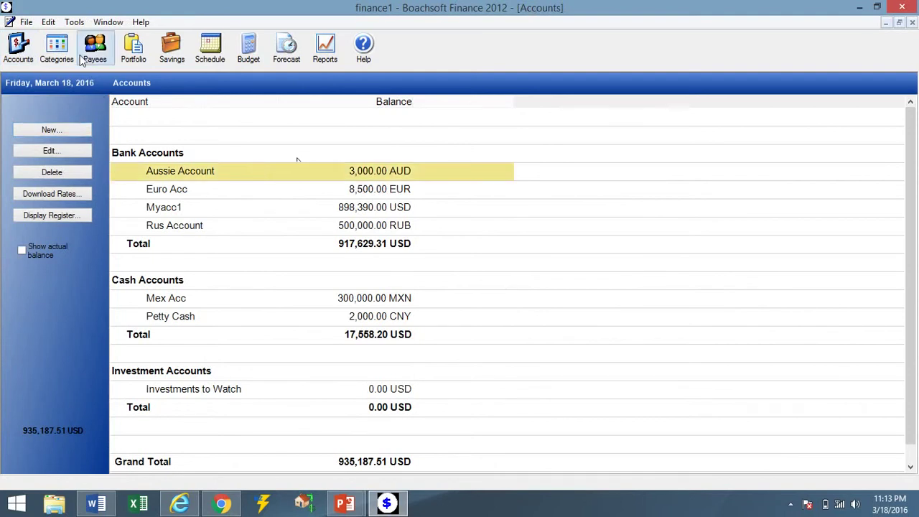
# Edit the rent schedule to use account Mex Acc with next date month 3 (3/18/2016).
pyautogui.click(202, 60)
pyautogui.click(197, 100)
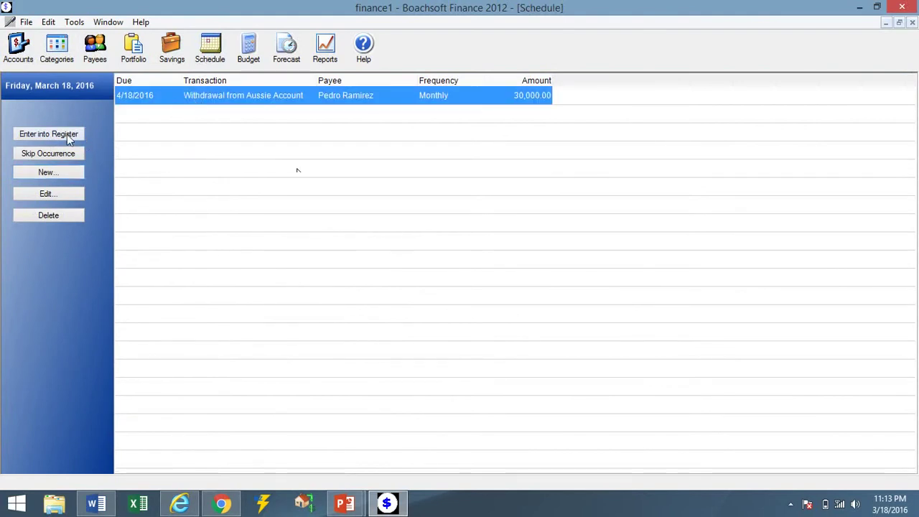
pyautogui.click(71, 193)
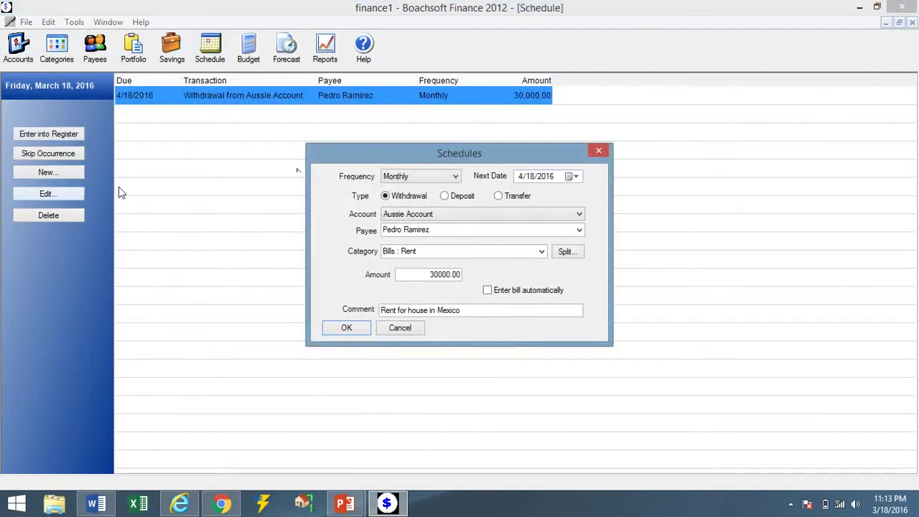
pyautogui.click(451, 216)
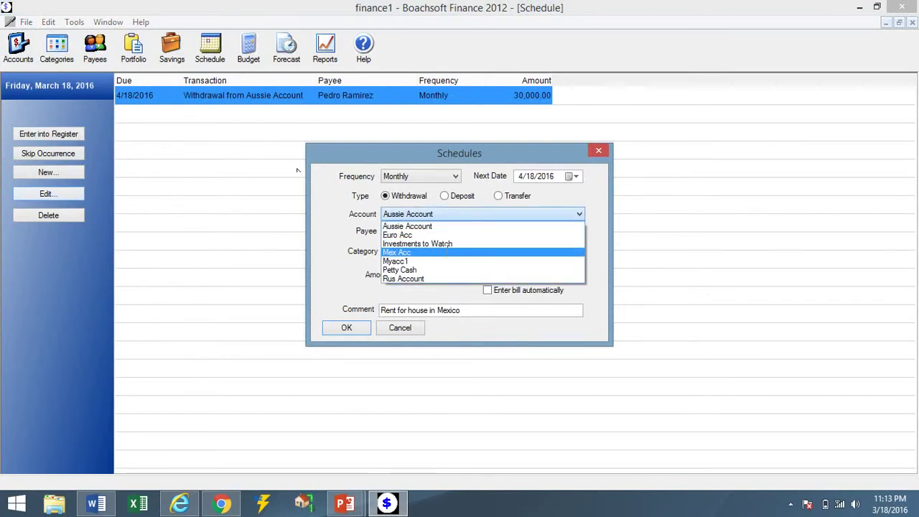
pyautogui.click(446, 252)
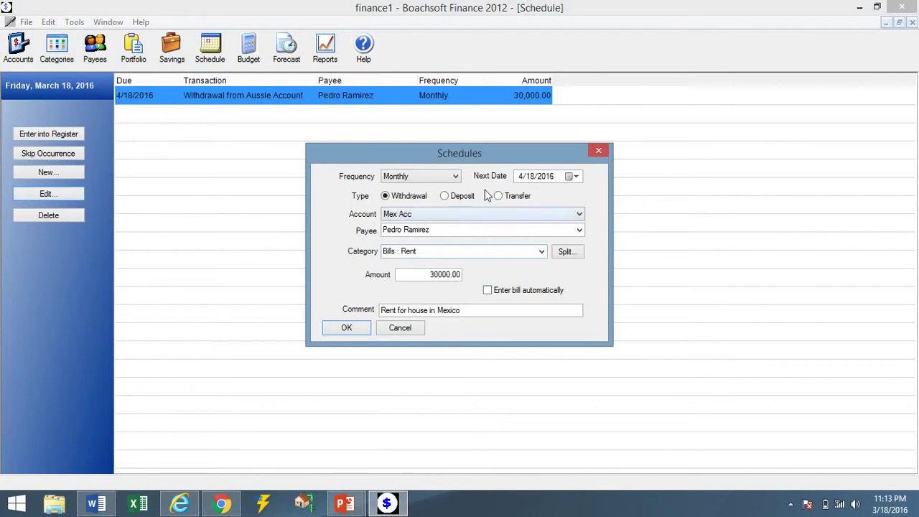
pyautogui.click(522, 179)
pyautogui.write('3')
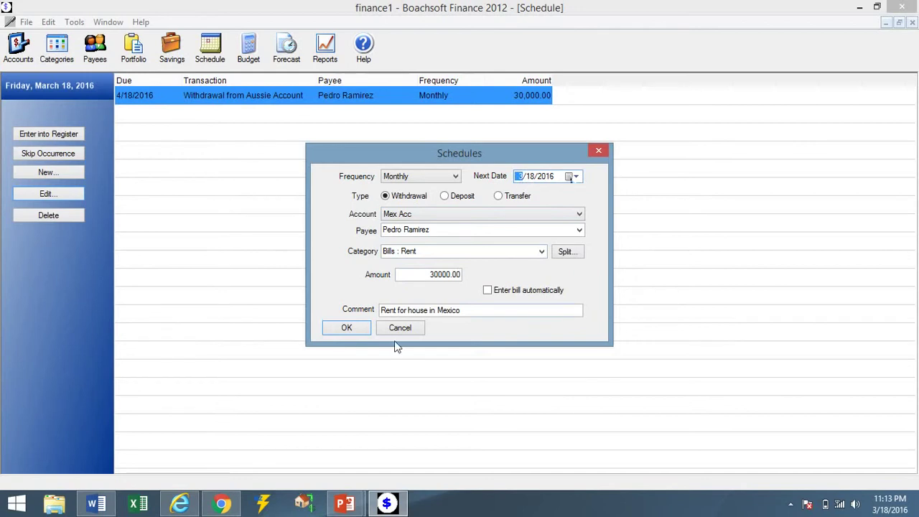
pyautogui.click(352, 332)
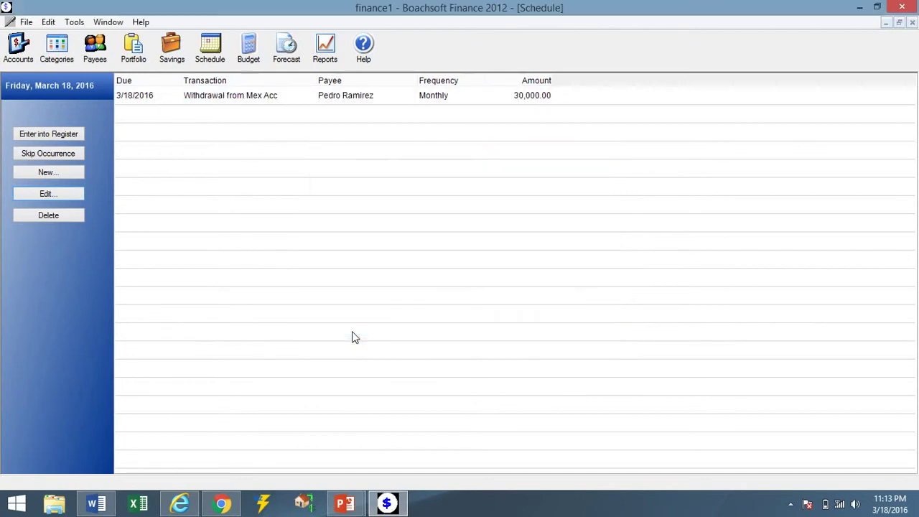
# Record the Mex Acc rent occurrence and confirm Mex Acc at 270,000.00 MXN in its register.
pyautogui.click(146, 101)
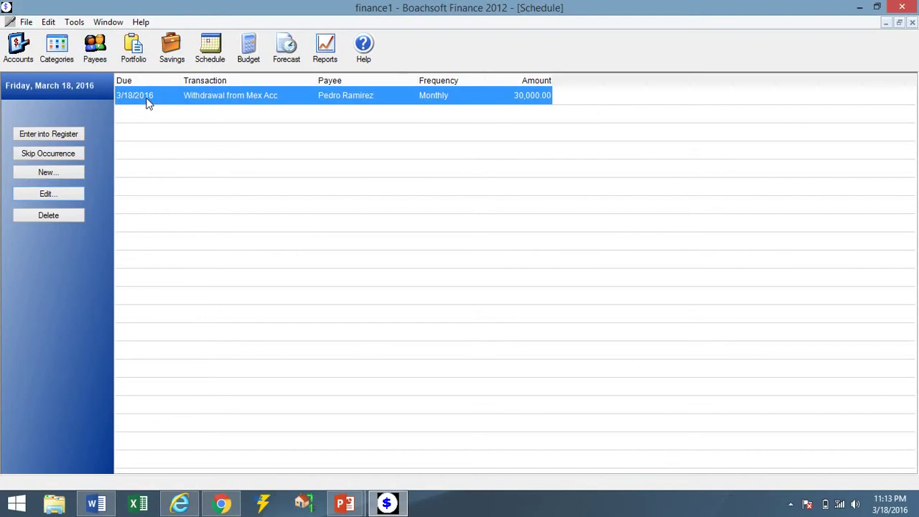
pyautogui.click(59, 133)
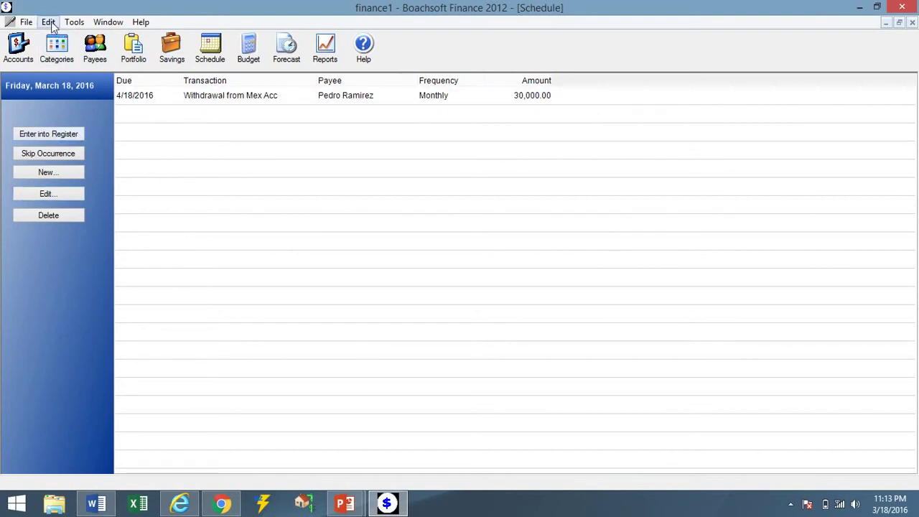
pyautogui.click(21, 52)
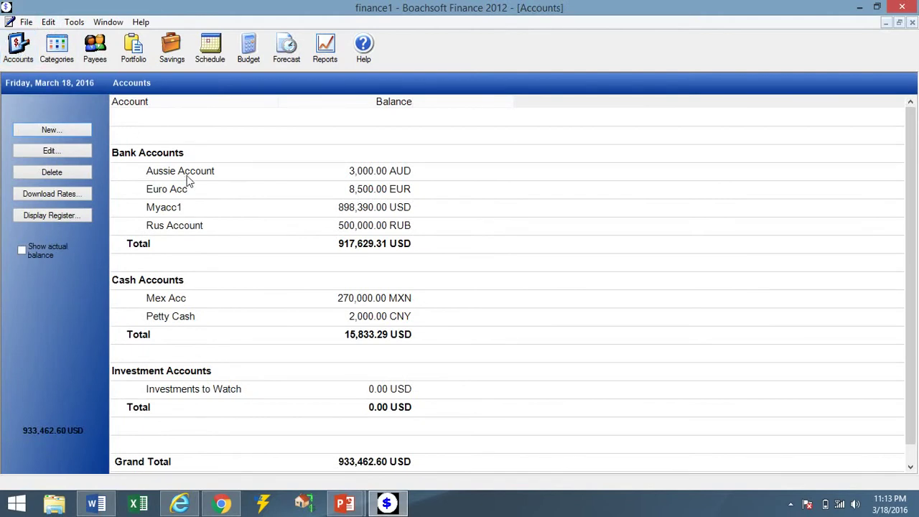
pyautogui.doubleClick(193, 303)
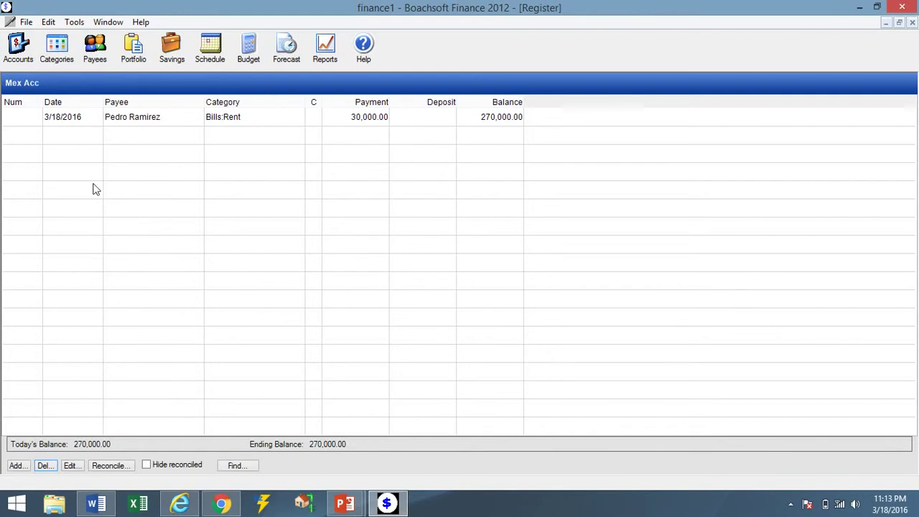
pyautogui.click(19, 56)
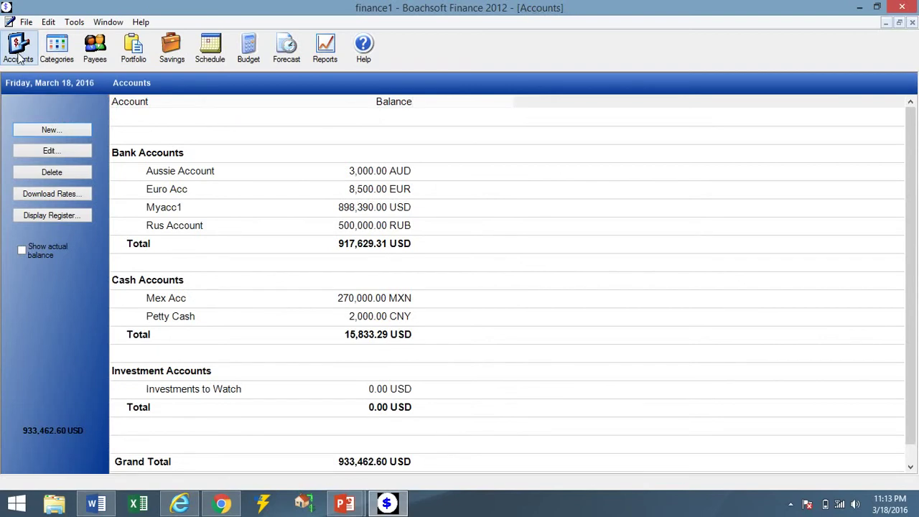
pyautogui.click(203, 63)
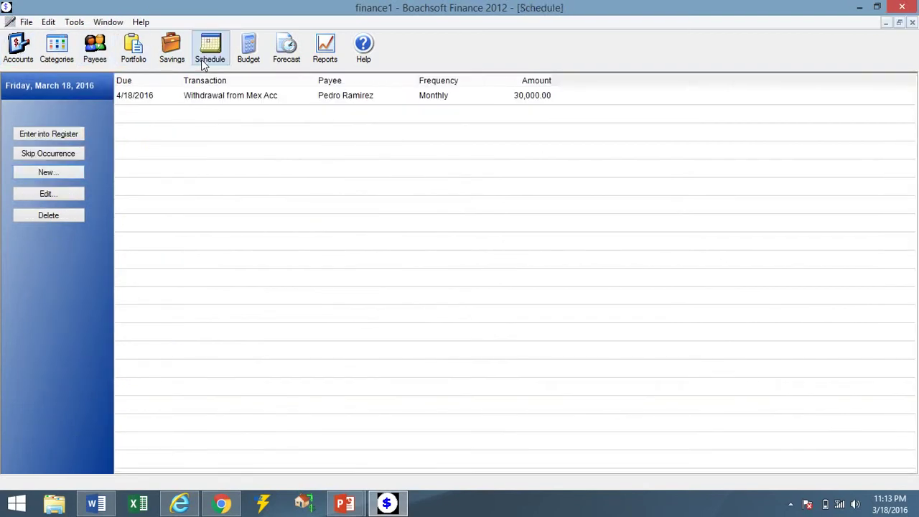
# Start a new schedule with 'James Brothers limited' in the comment and amount 600.
pyautogui.click(29, 178)
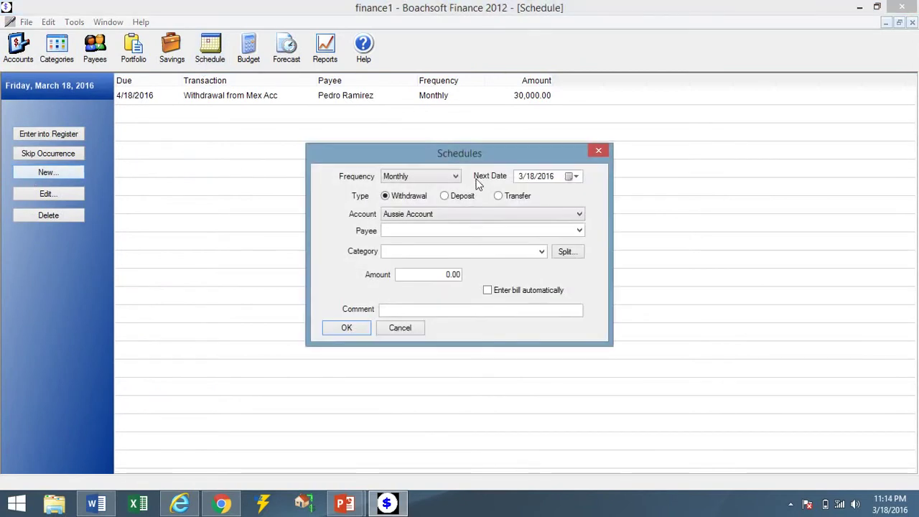
pyautogui.click(454, 312)
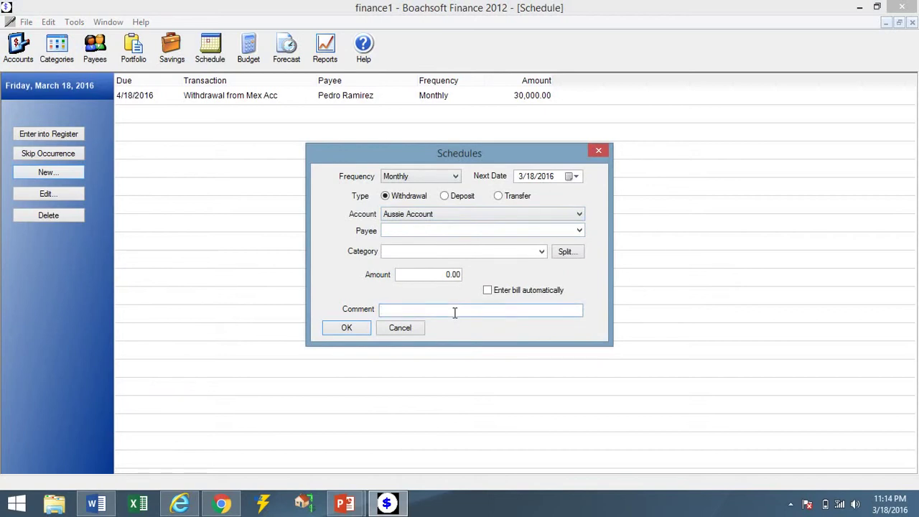
pyautogui.write('James Brothers limited')
pyautogui.click(442, 277)
pyautogui.write('600')
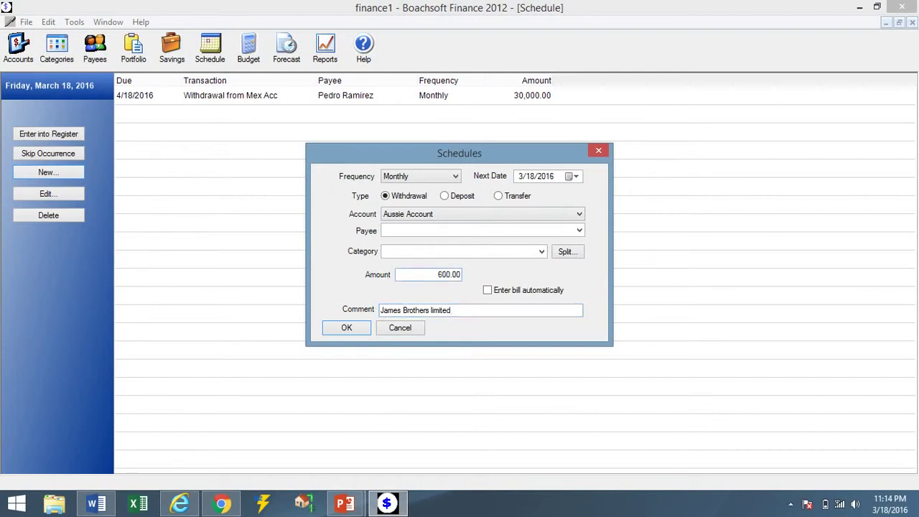
pyautogui.write('0')
pyautogui.press('BackSpace')
# Set the category to Bills : Rent and move 'James Brothers limited' into the Payee field.
pyautogui.click(542, 251)
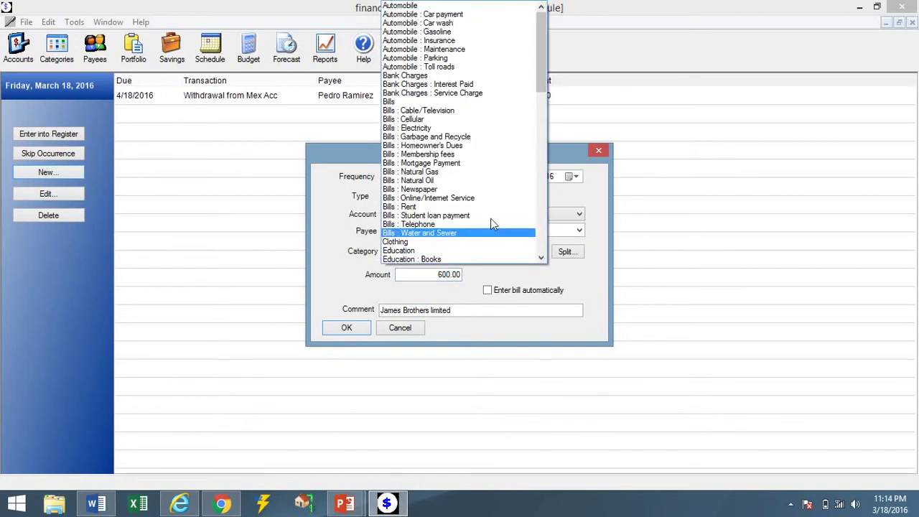
pyautogui.click(447, 207)
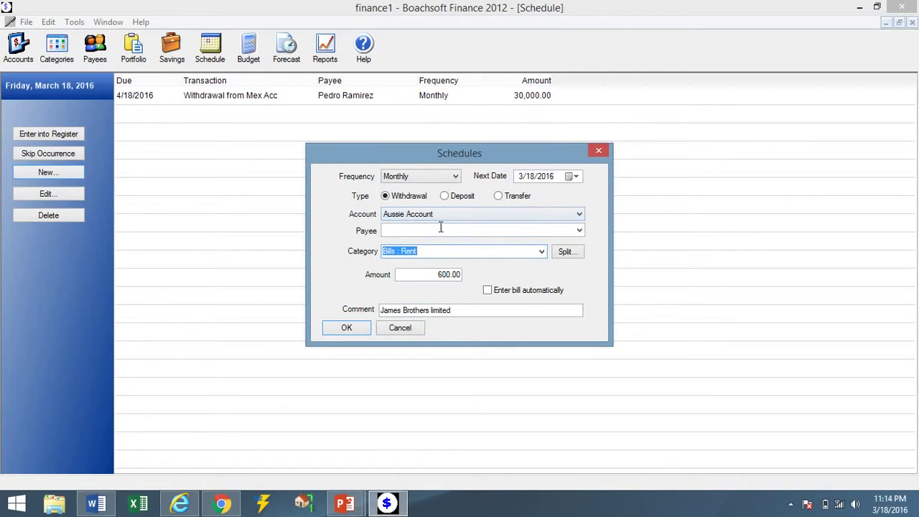
pyautogui.click(441, 230)
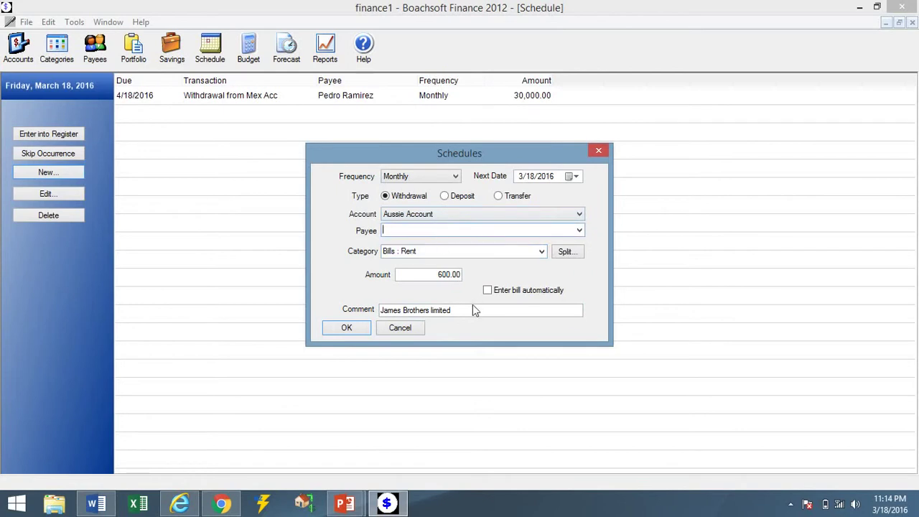
pyautogui.moveTo(468, 310); pyautogui.dragTo(360, 302)
pyautogui.hotkey('ctrl', 'c')
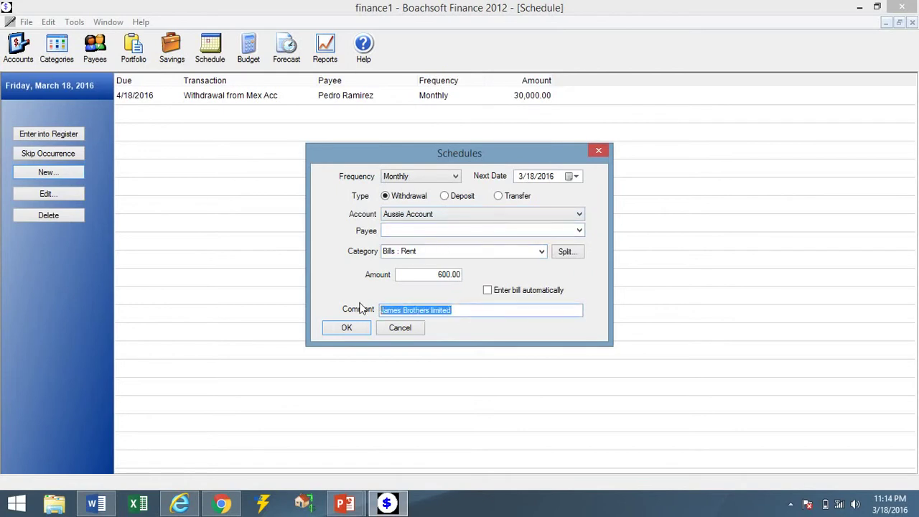
pyautogui.press('Delete')
pyautogui.click(402, 230)
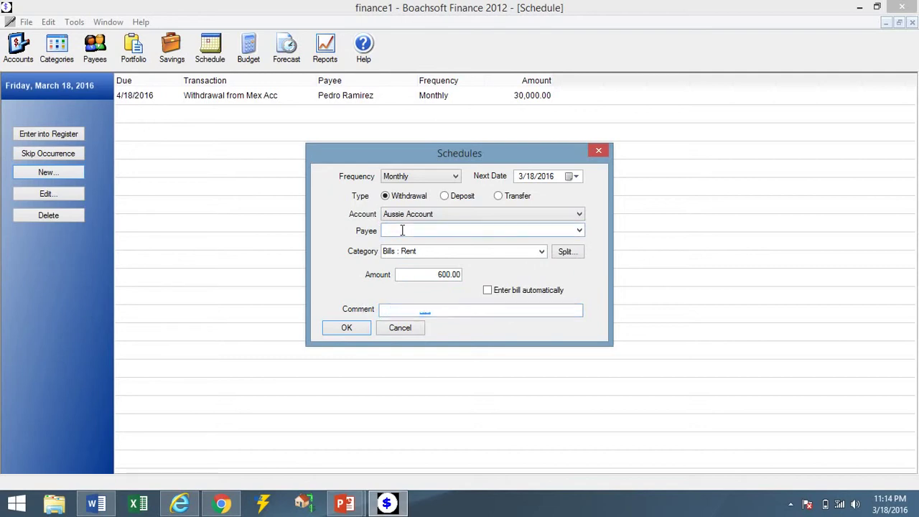
pyautogui.hotkey('ctrl', 'v')
# Add the comment 'House in australia', save the schedule, and select its row.
pyautogui.click(405, 310)
pyautogui.write('House')
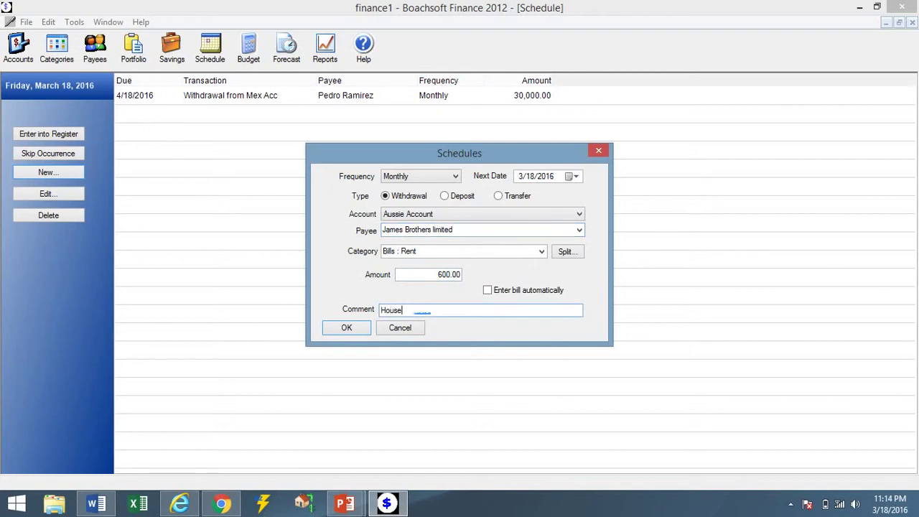
pyautogui.write(' in austrl')
pyautogui.write('alia')
pyautogui.click(337, 326)
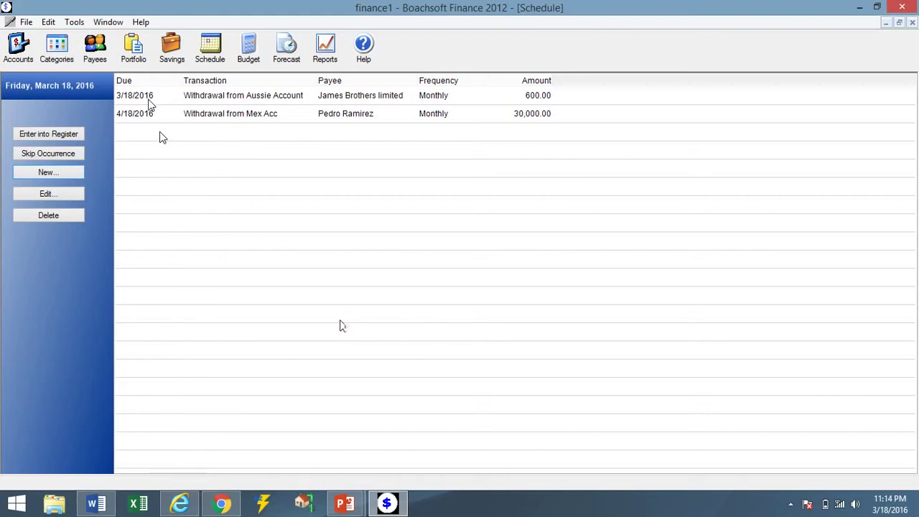
pyautogui.click(150, 101)
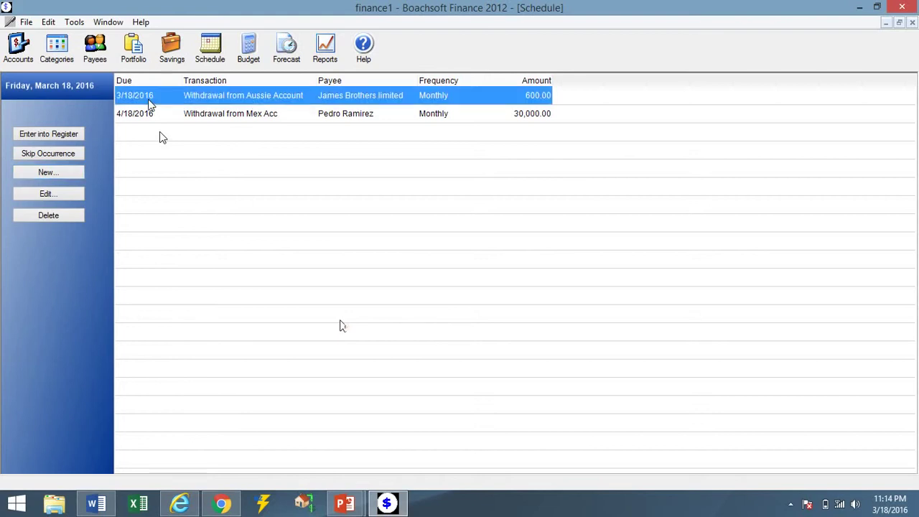
# Record the 600.00 James Brothers rent occurrence and view the account balances.
pyautogui.click(66, 135)
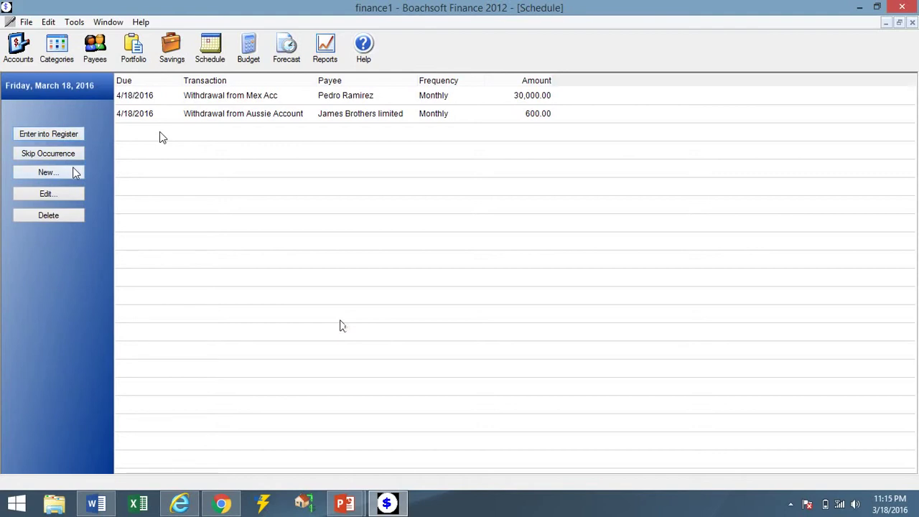
pyautogui.click(20, 56)
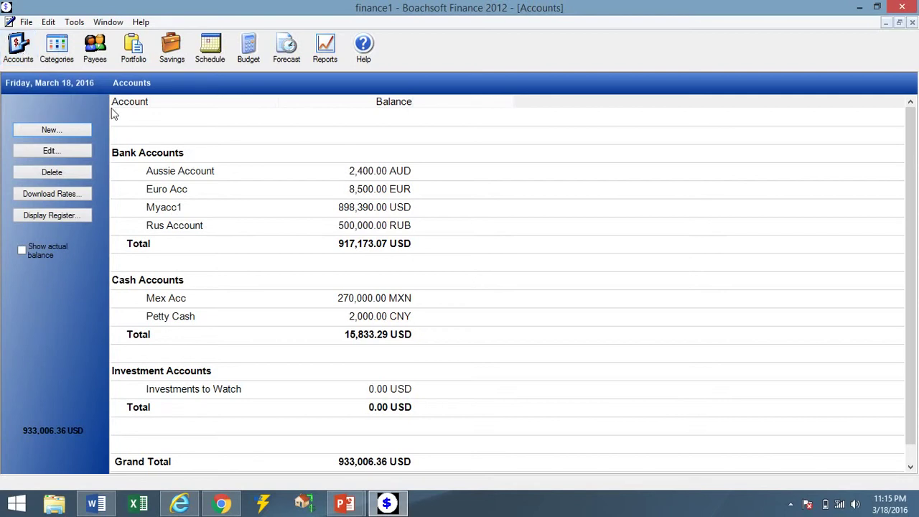
# Start a new account and name it Can Acc.
pyautogui.click(52, 130)
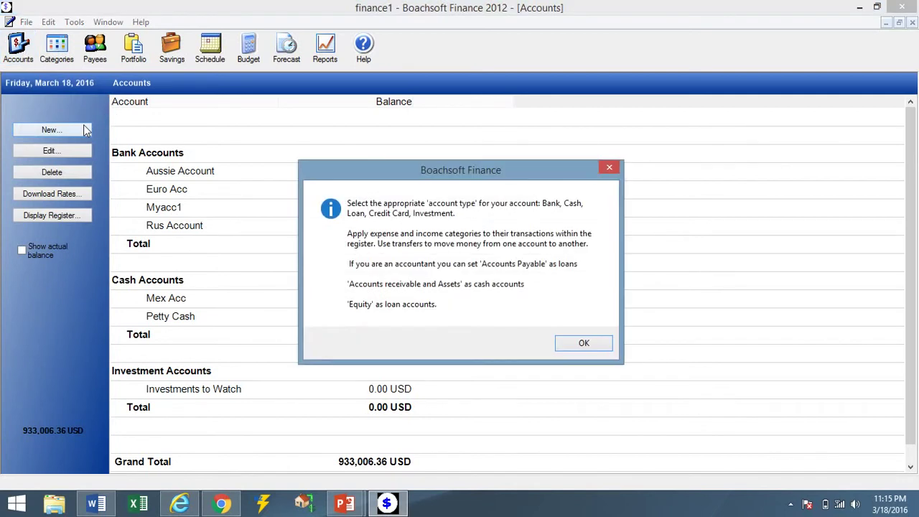
pyautogui.click(602, 343)
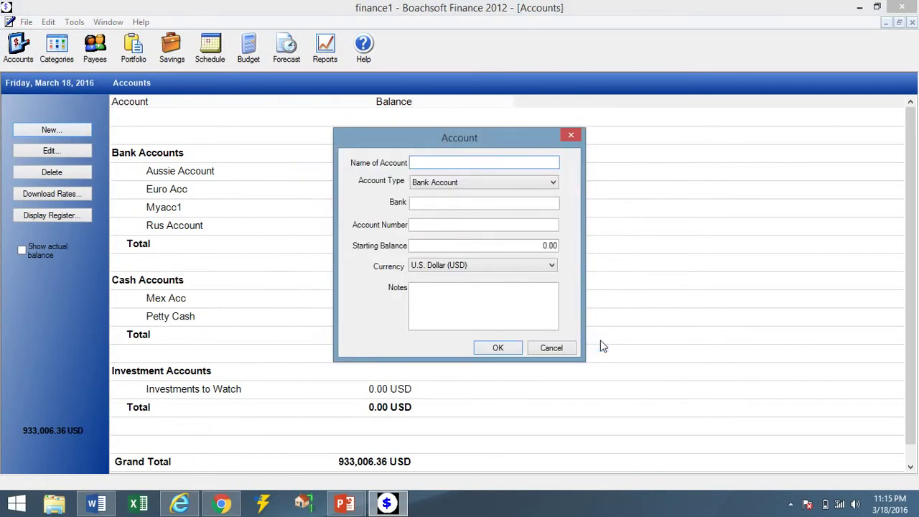
pyautogui.write('Can')
pyautogui.write(' ban')
pyautogui.press('BackSpace')
pyautogui.press('BackSpace')
pyautogui.press('BackSpace')
pyautogui.write('Bank')
pyautogui.press('BackSpace')
pyautogui.press('BackSpace')
pyautogui.press('BackSpace')
pyautogui.press('BackSpace')
pyautogui.write('Acc')
pyautogui.click(427, 204)
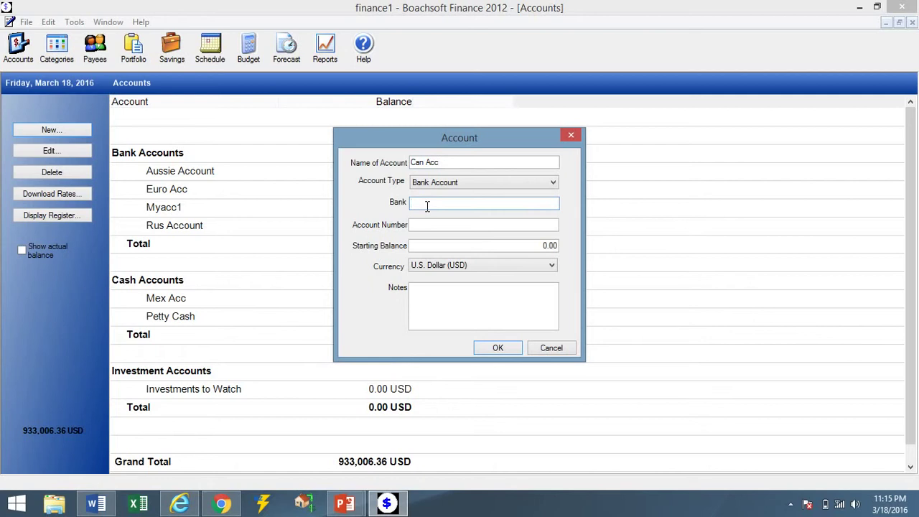
# Set currency Canadian Dollar (CAD), starting balance 5,000.00, type Bank Account, and save.
pyautogui.click(501, 266)
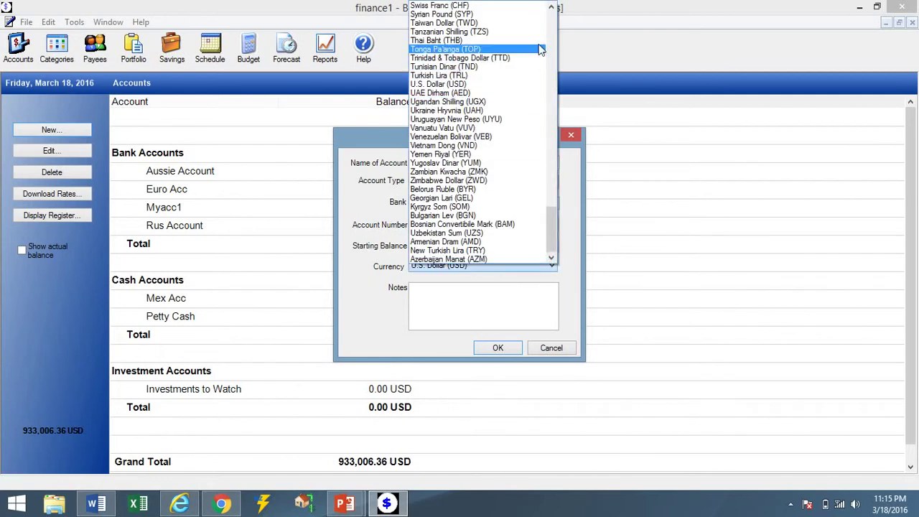
pyautogui.moveTo(549, 43); pyautogui.dragTo(553, 44)
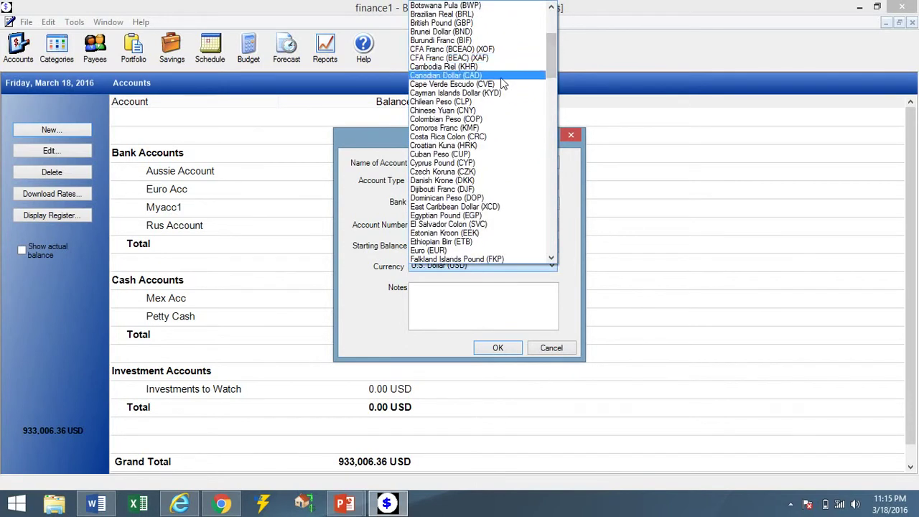
pyautogui.click(502, 77)
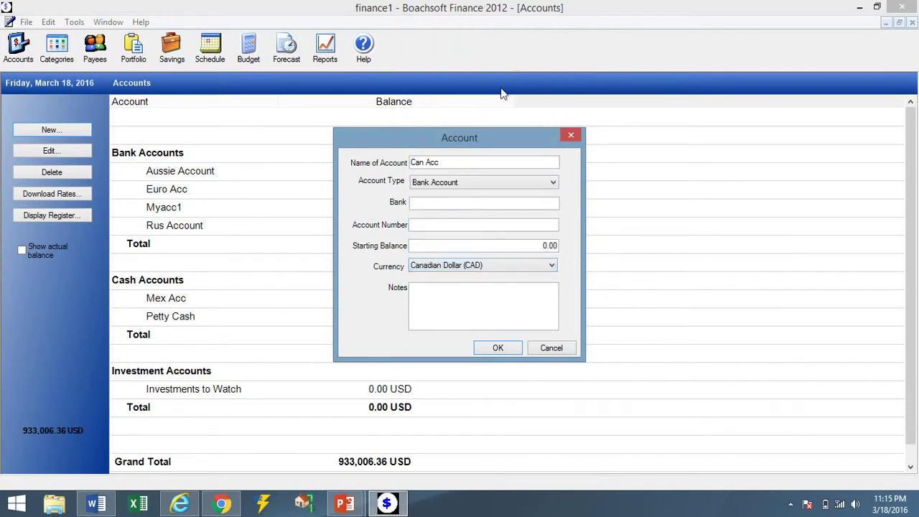
pyautogui.click(504, 245)
pyautogui.write('500')
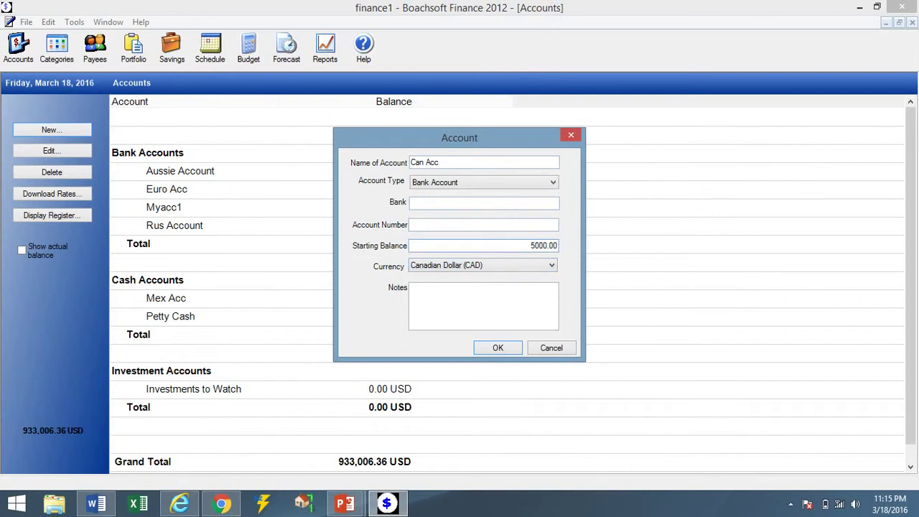
pyautogui.click(456, 184)
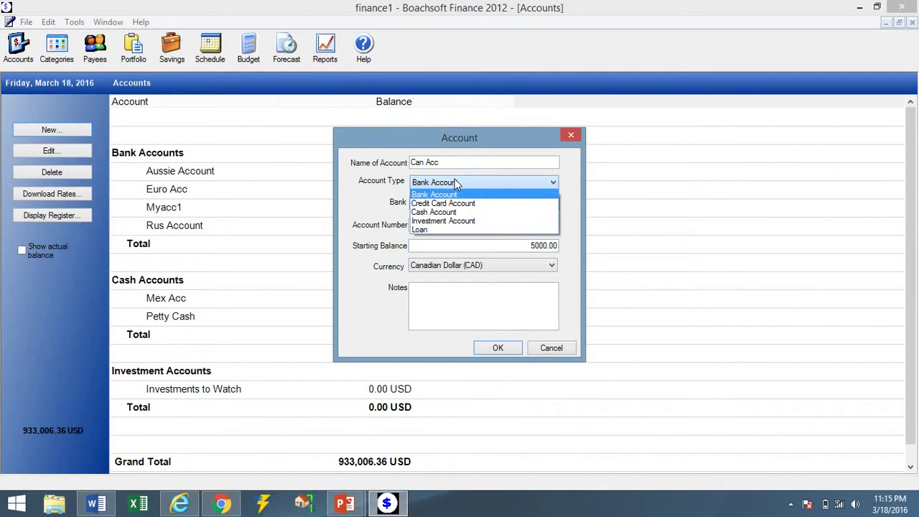
pyautogui.click(456, 184)
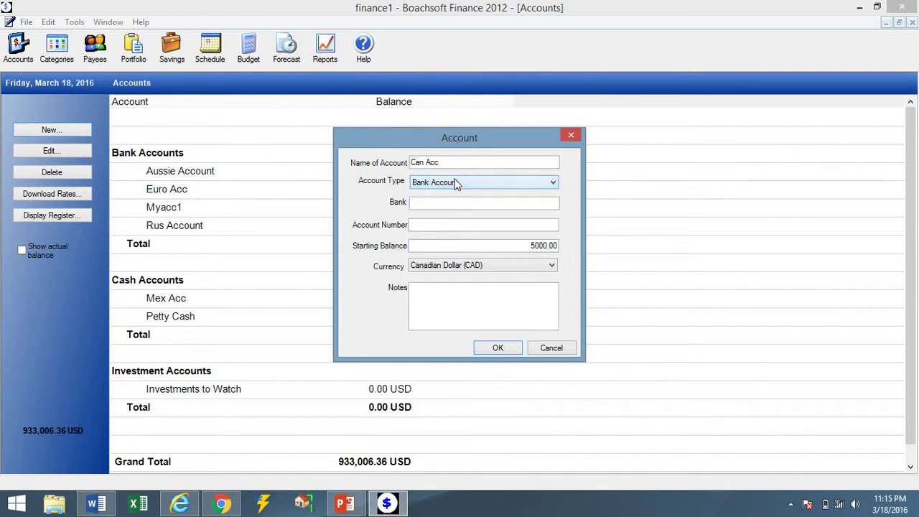
pyautogui.click(493, 349)
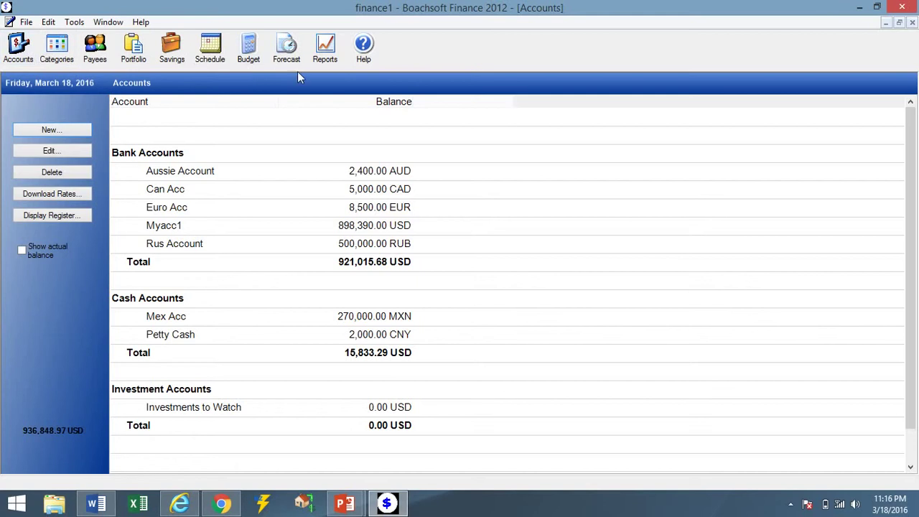
# Show the cash-flow forecast for the Next 90 Days.
pyautogui.click(281, 61)
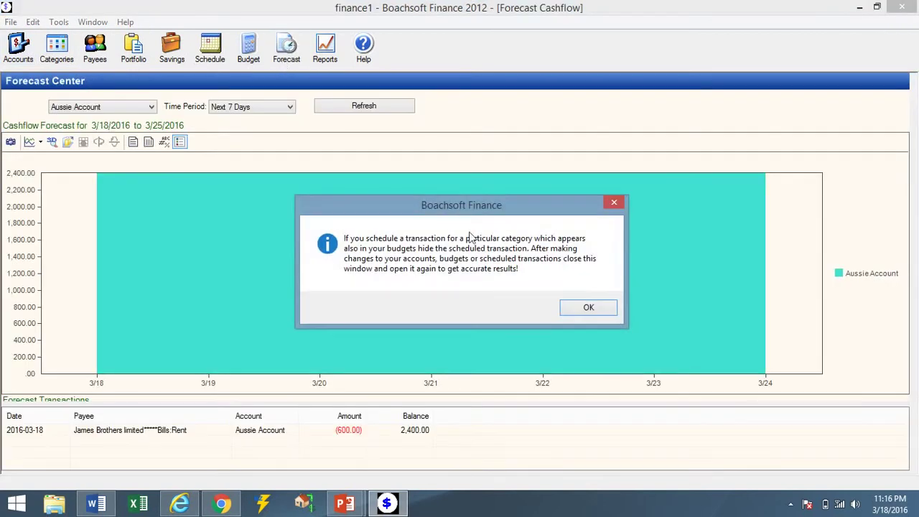
pyautogui.click(575, 309)
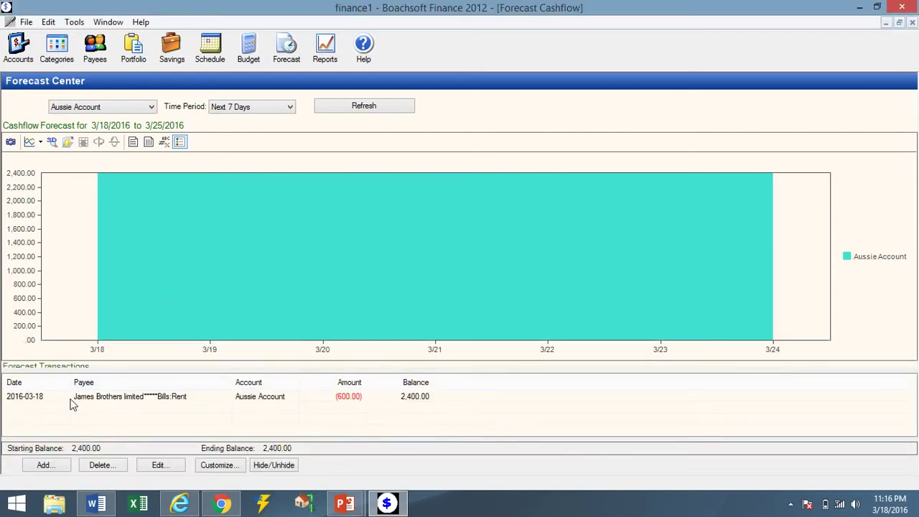
pyautogui.click(287, 108)
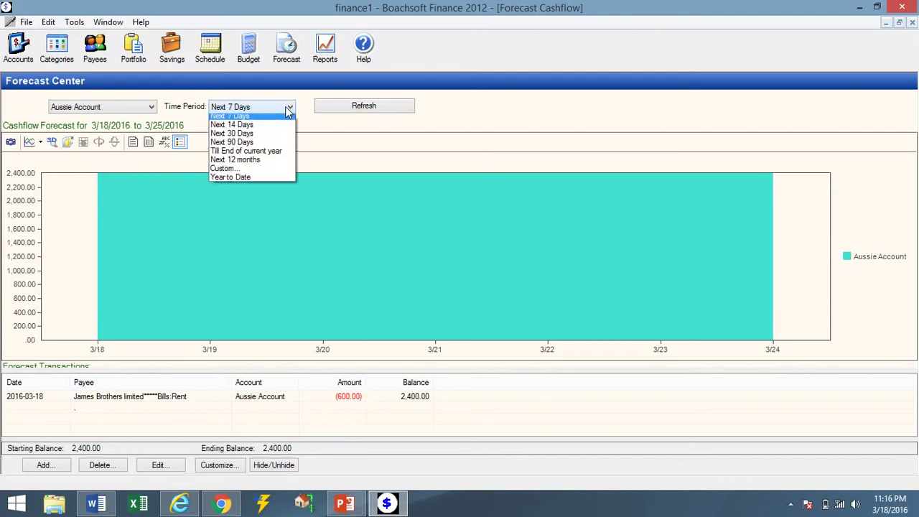
pyautogui.click(280, 145)
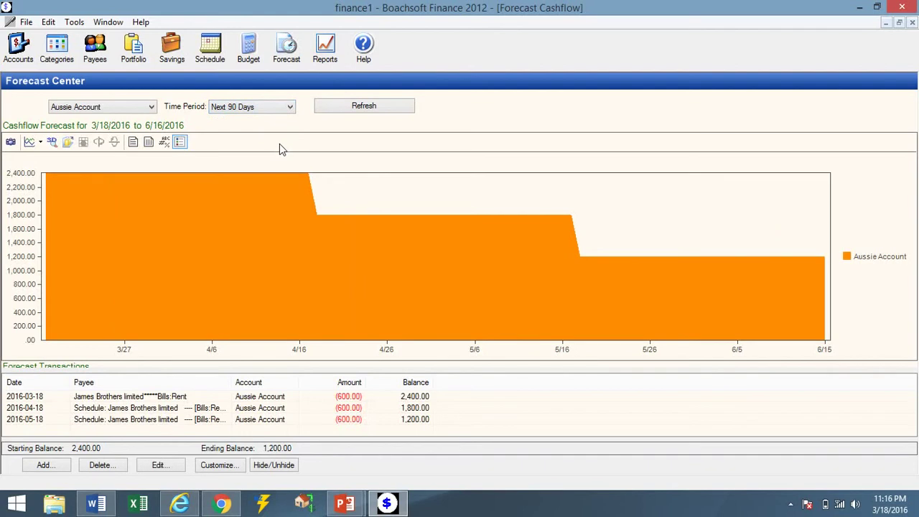
# Inspect the March, April and May forecast transactions, then close the program.
pyautogui.click(242, 399)
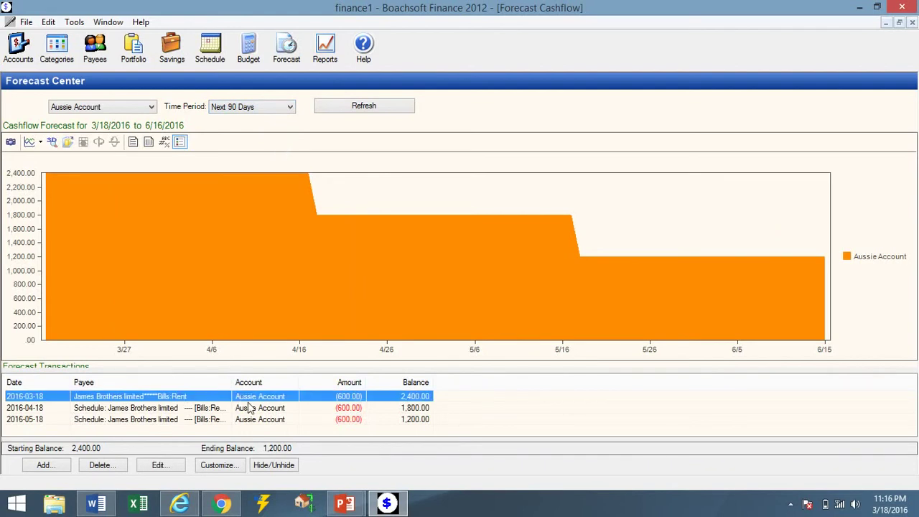
pyautogui.click(249, 408)
pyautogui.click(256, 422)
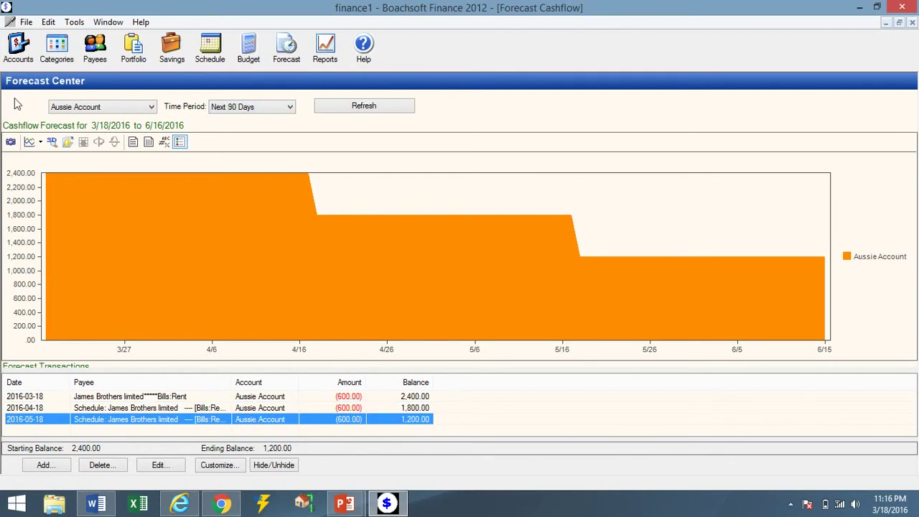
pyautogui.click(901, 6)
# Save changes on exit and relaunch Boachsoft Finance as administrator.
pyautogui.click(431, 302)
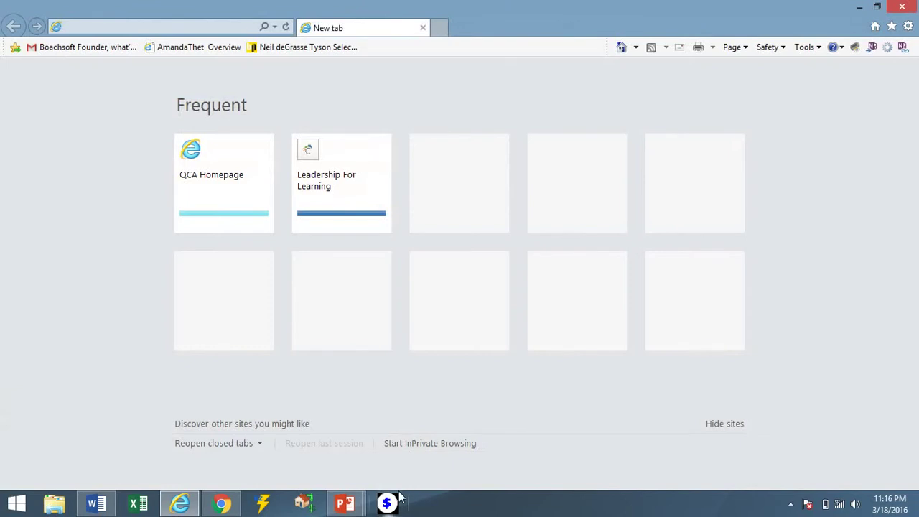
pyautogui.rightClick(388, 503)
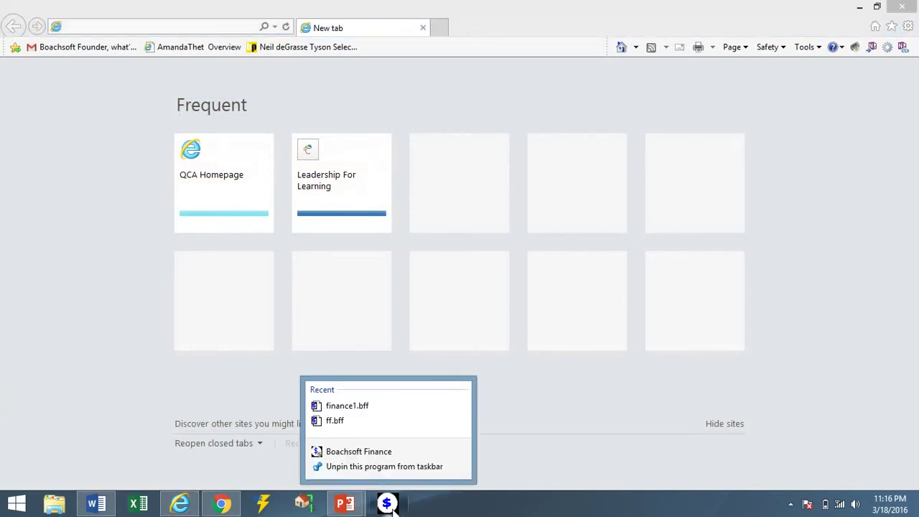
pyautogui.rightClick(364, 457)
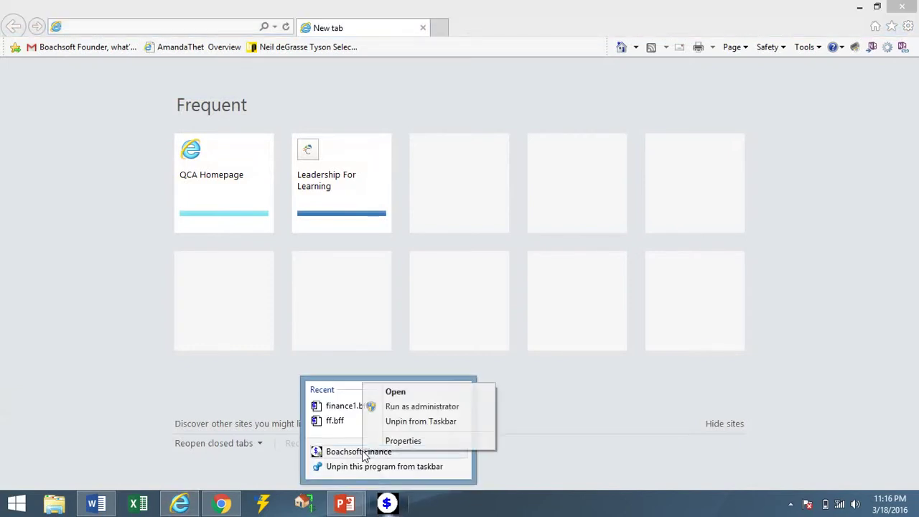
pyautogui.click(405, 408)
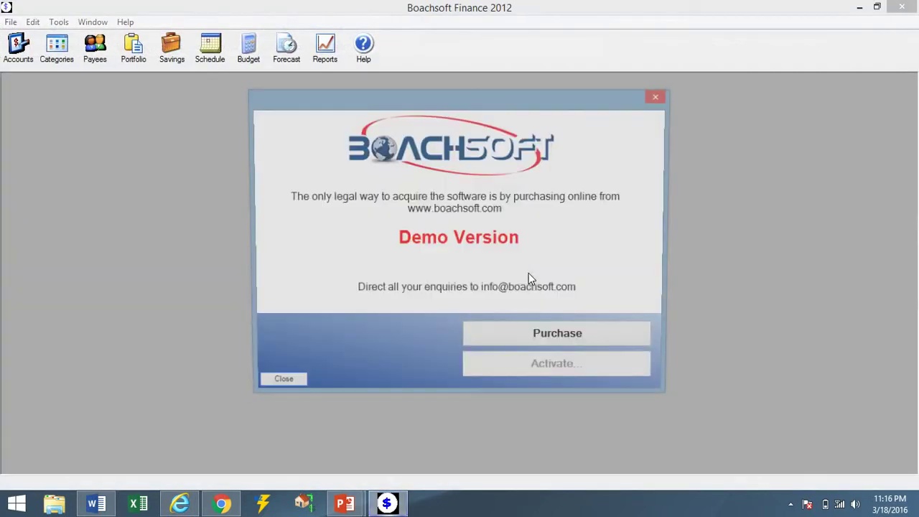
# Dismiss the demo notice and sign in with the account password.
pyautogui.click(295, 384)
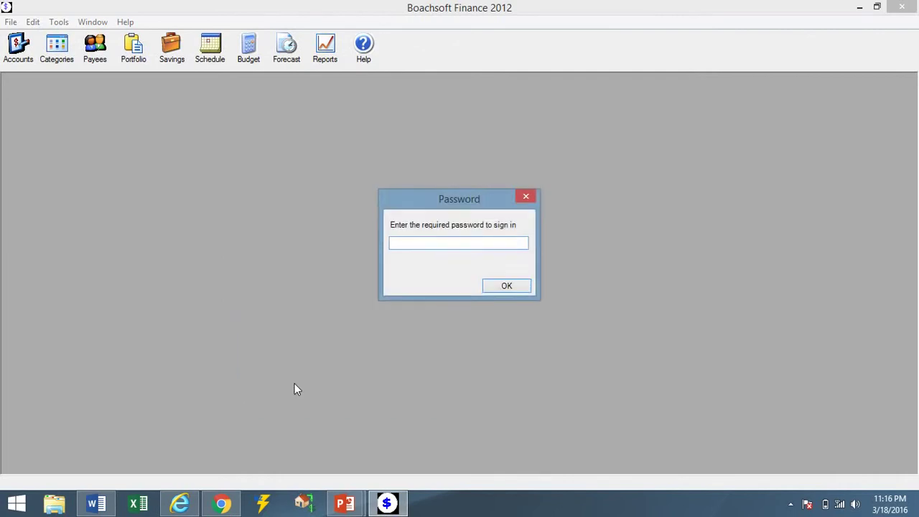
pyautogui.write('1234')
pyautogui.press('Return')
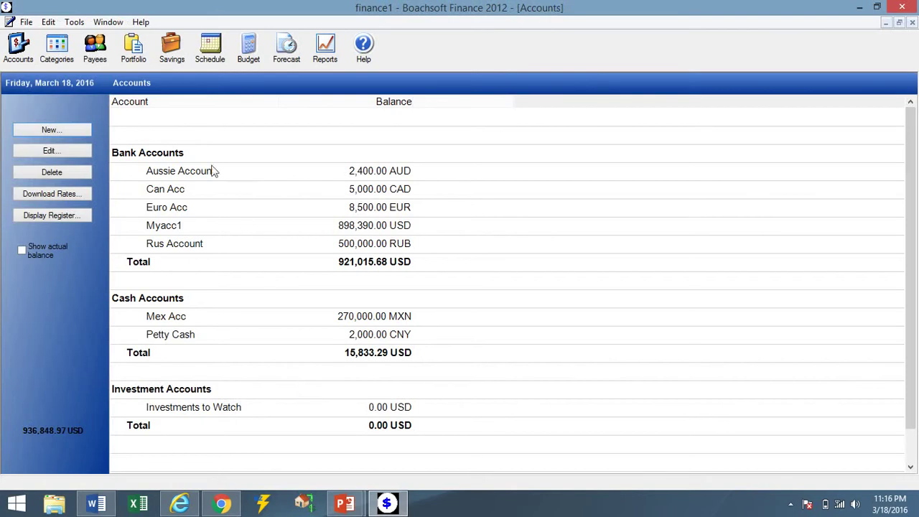
# Check the Aussie Account's next-12-months cashflow forecast, ending at -4,200.00, then return to the schedules list.
pyautogui.click(207, 62)
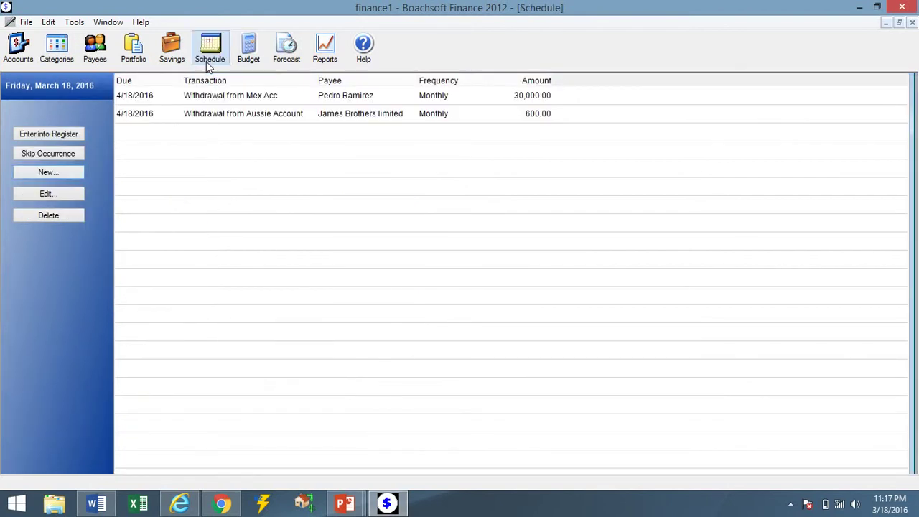
pyautogui.click(293, 63)
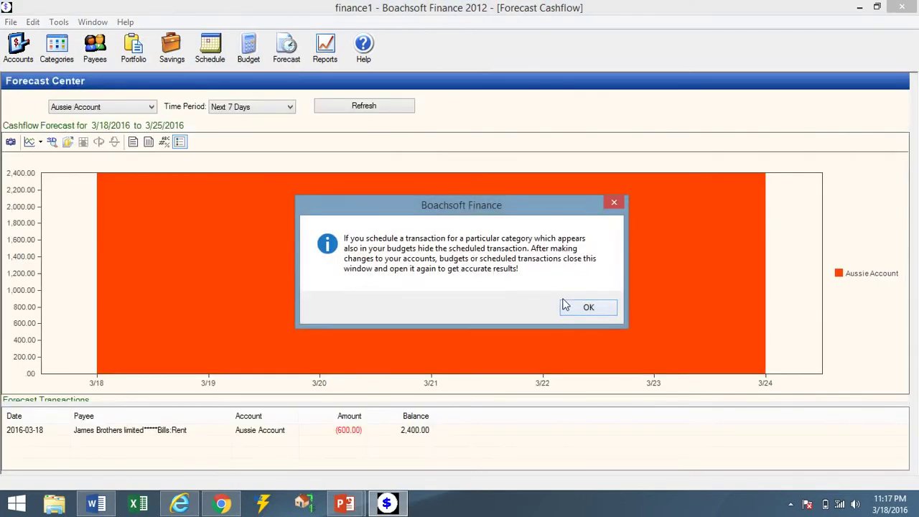
pyautogui.click(575, 307)
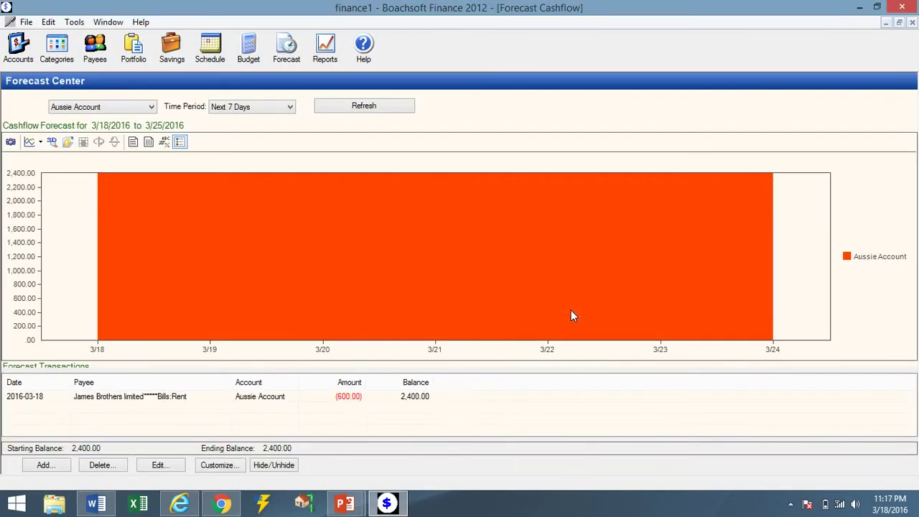
pyautogui.click(285, 109)
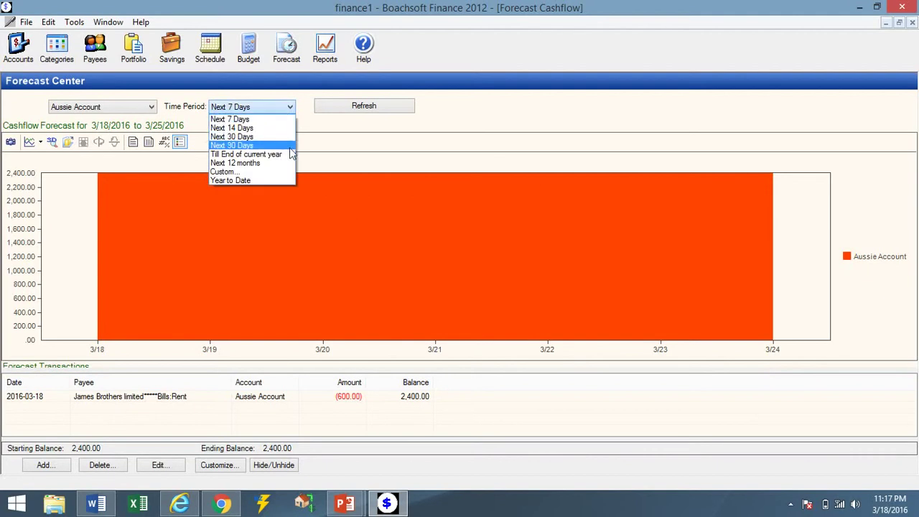
pyautogui.click(293, 164)
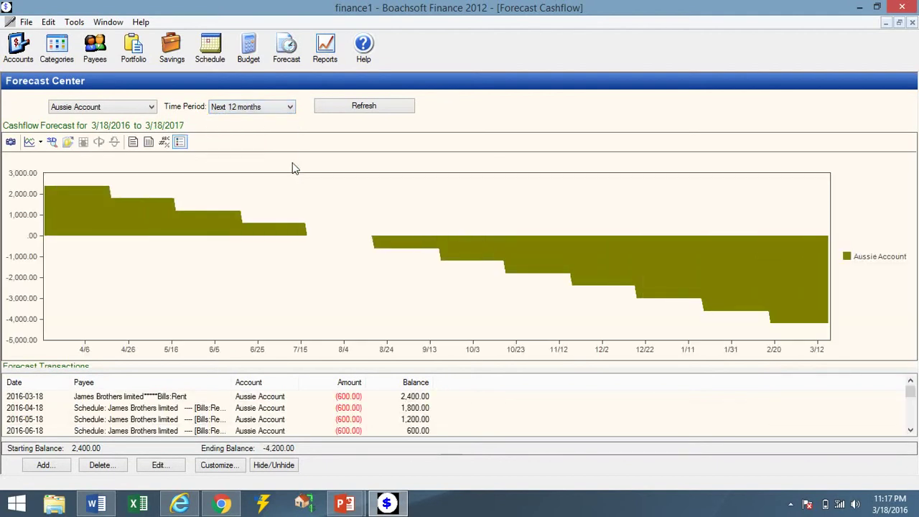
pyautogui.click(288, 111)
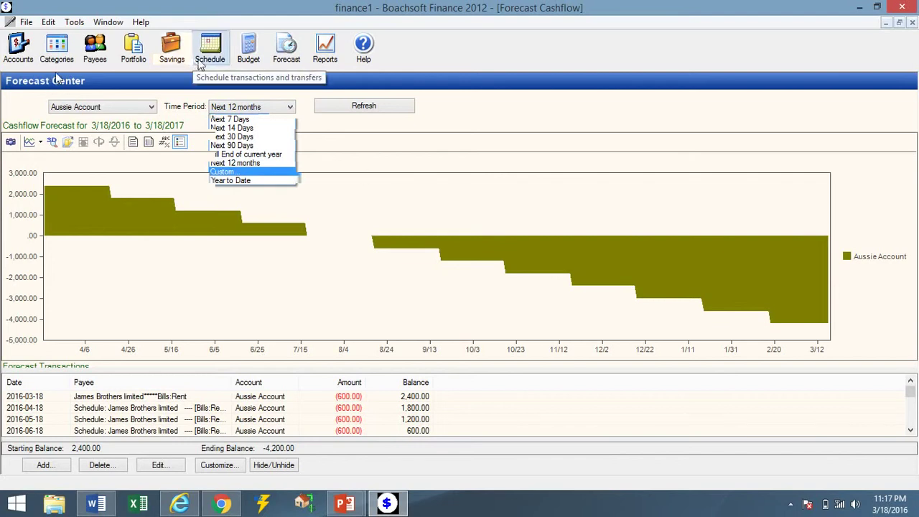
pyautogui.click(201, 64)
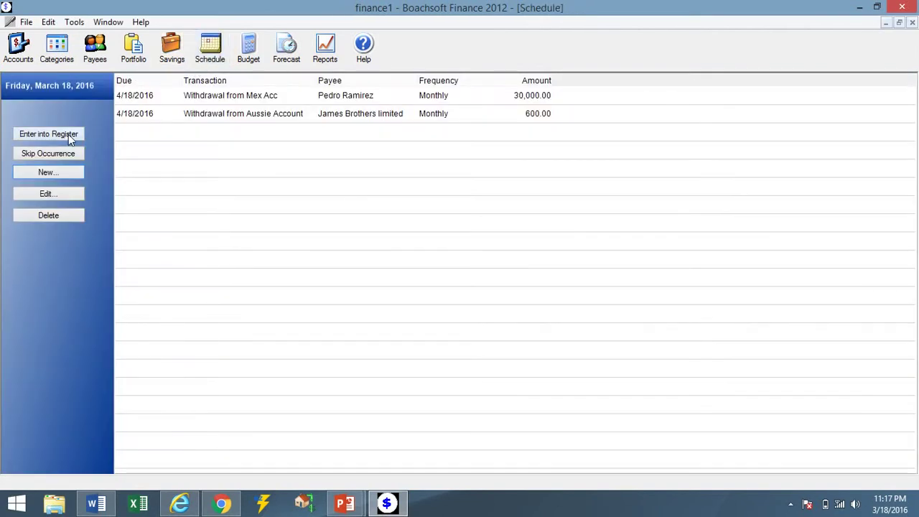
# Schedule a monthly 25,000.00 deposit into Myacc1 categorized as Wages and Salary : Net Pay.
pyautogui.click(75, 172)
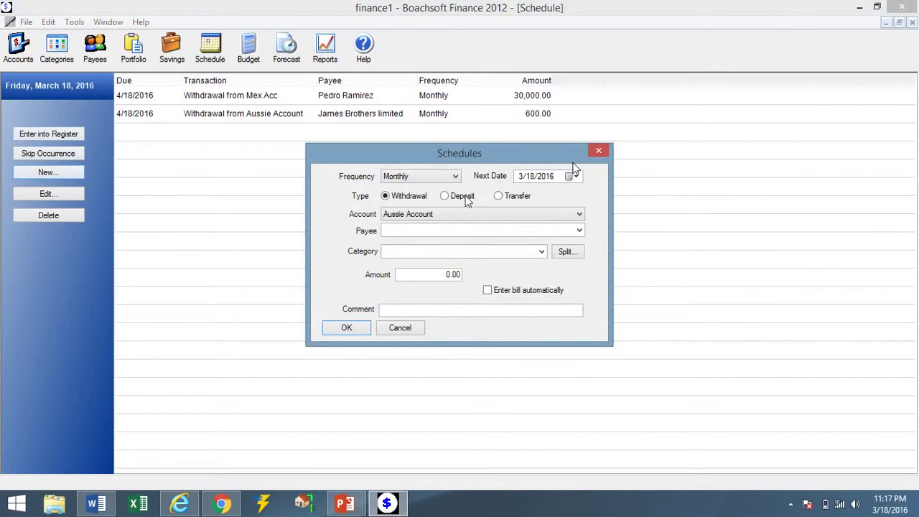
pyautogui.click(445, 196)
pyautogui.click(449, 212)
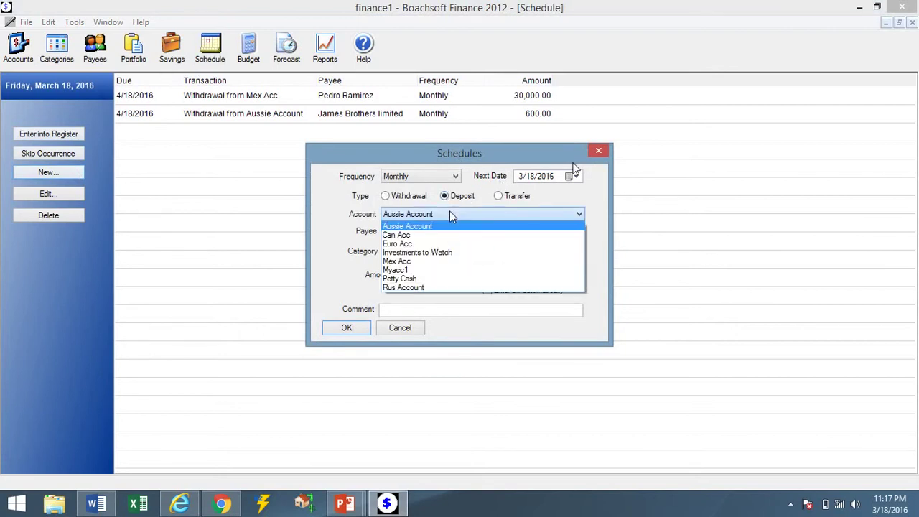
pyautogui.click(457, 270)
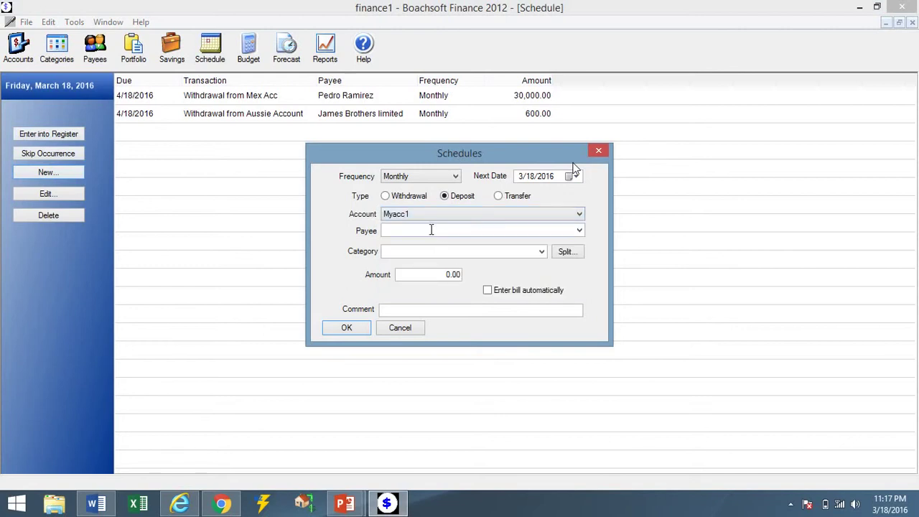
pyautogui.click(541, 252)
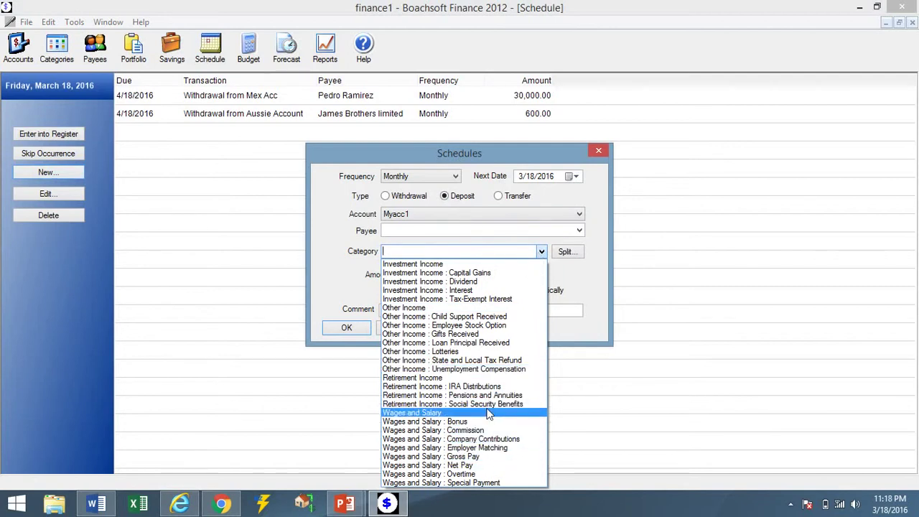
pyautogui.click(493, 465)
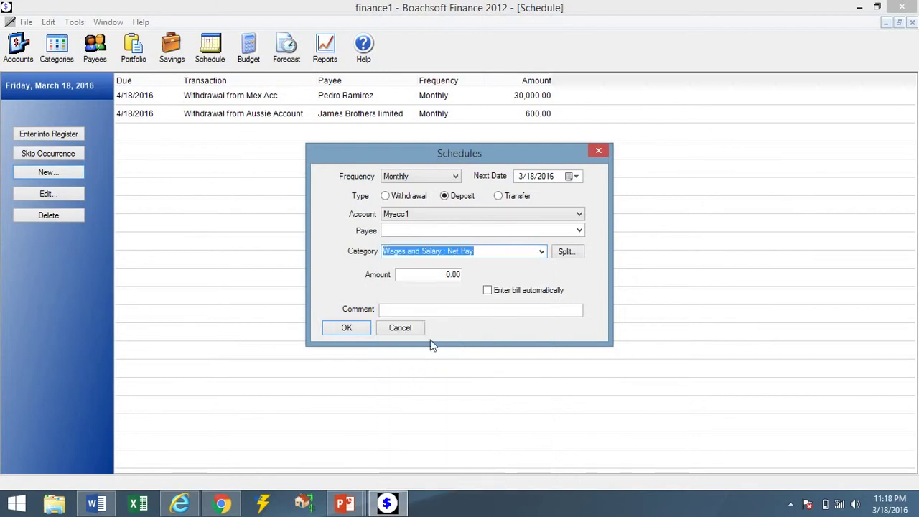
pyautogui.click(422, 277)
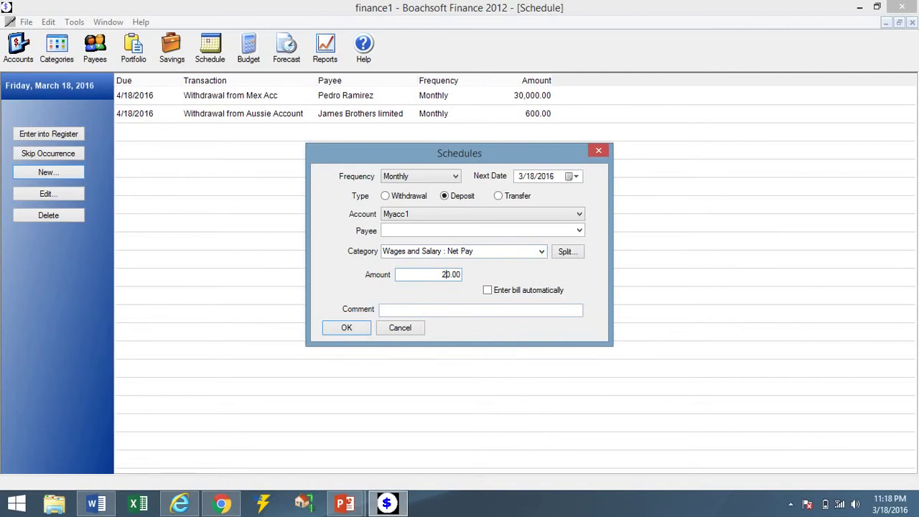
pyautogui.write('2500')
pyautogui.click(358, 328)
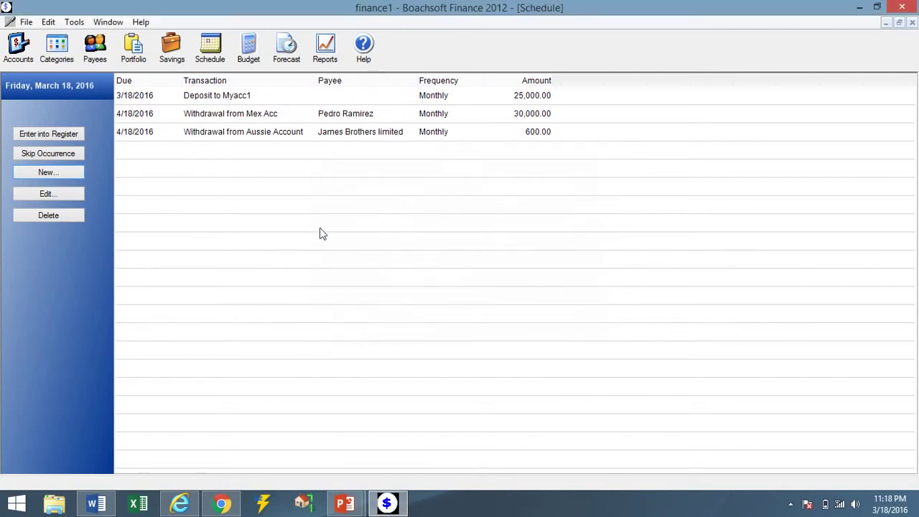
# Select the new Myacc1 deposit schedule, refresh the cashflow forecast, and close the forecast window.
pyautogui.click(241, 101)
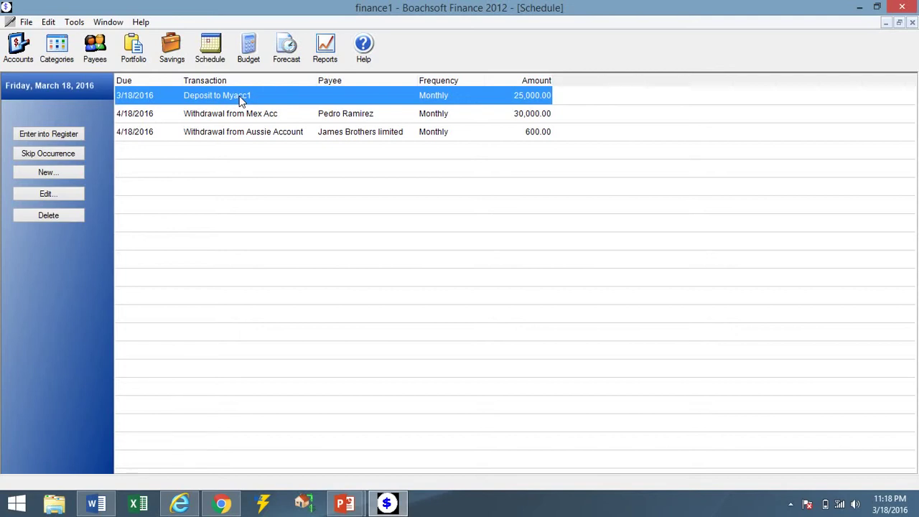
pyautogui.click(291, 62)
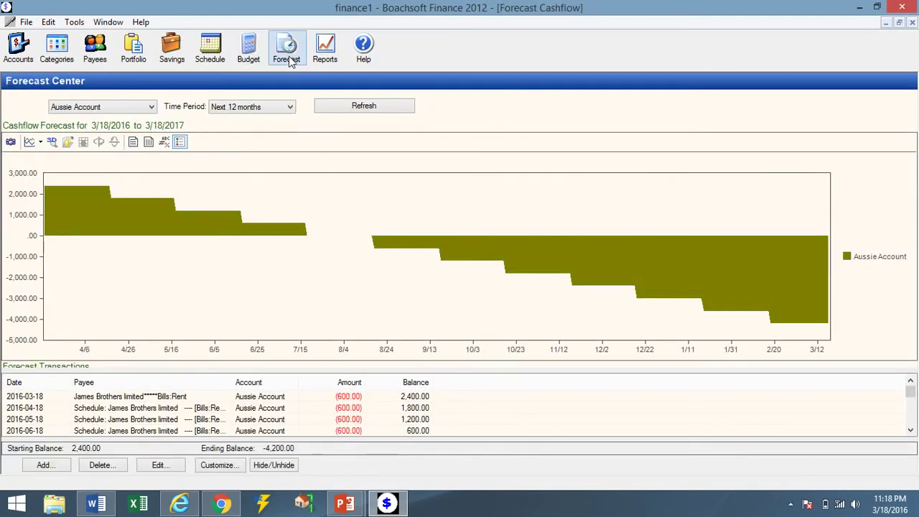
pyautogui.click(349, 111)
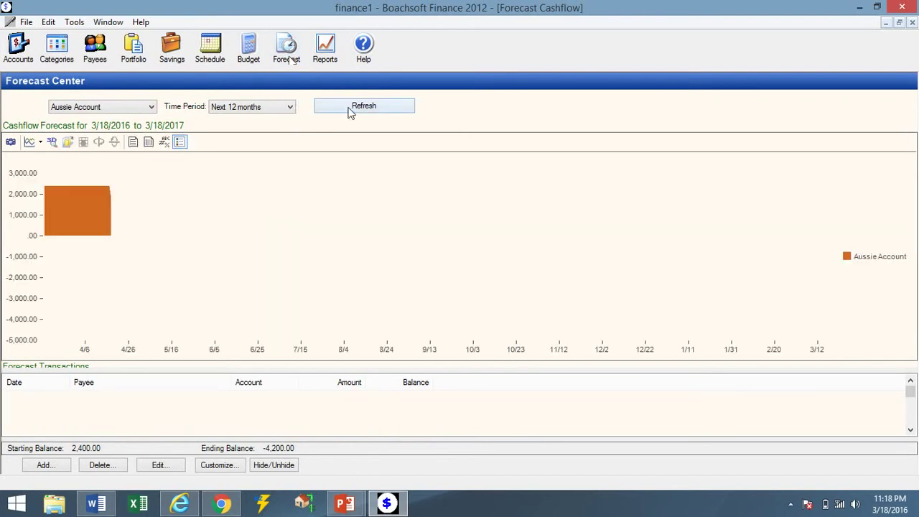
pyautogui.click(911, 23)
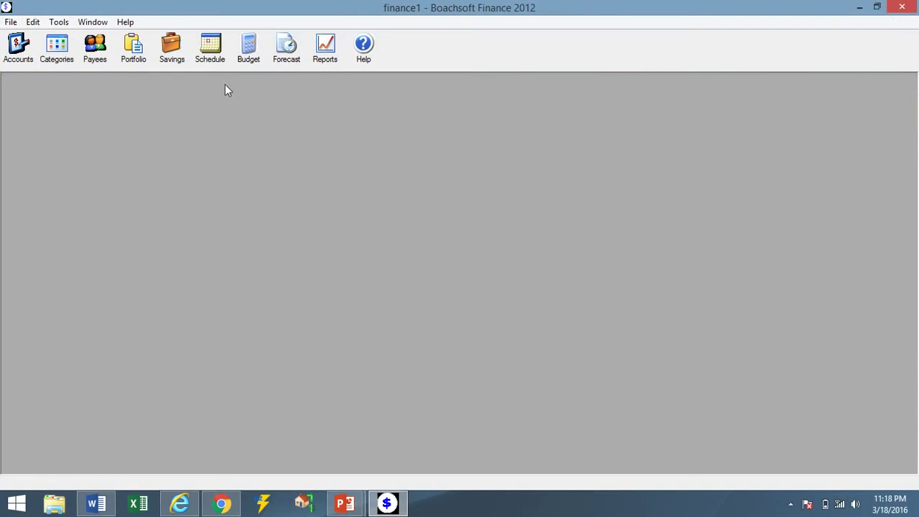
# Reopen the forecast with the Aussie Account projected over the next 12 months.
pyautogui.click(282, 59)
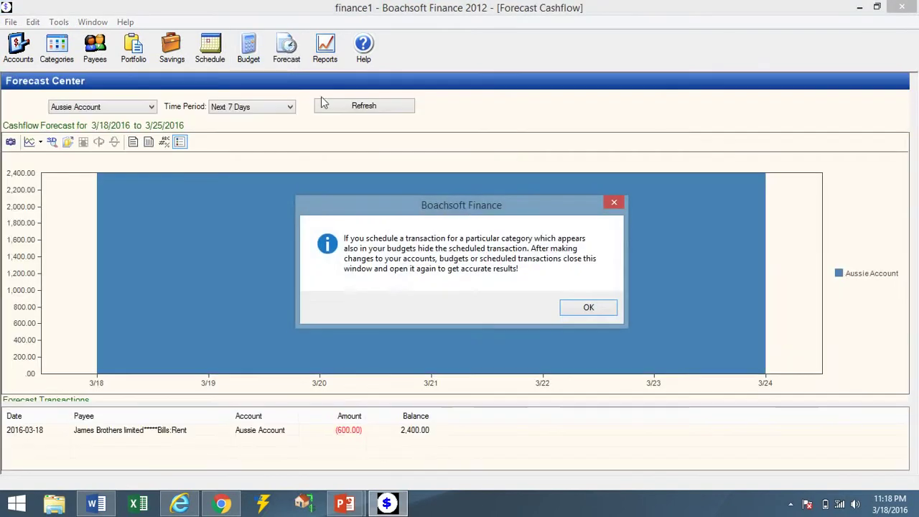
pyautogui.click(579, 311)
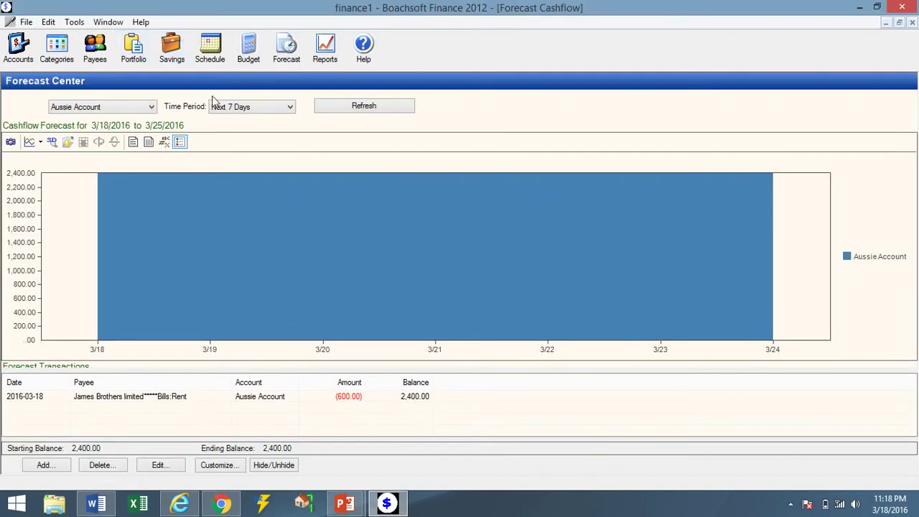
pyautogui.click(234, 110)
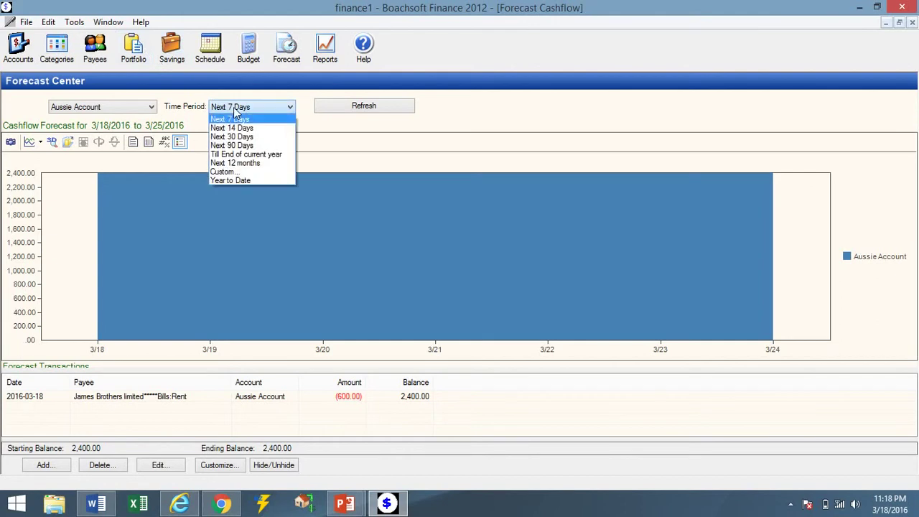
pyautogui.click(243, 163)
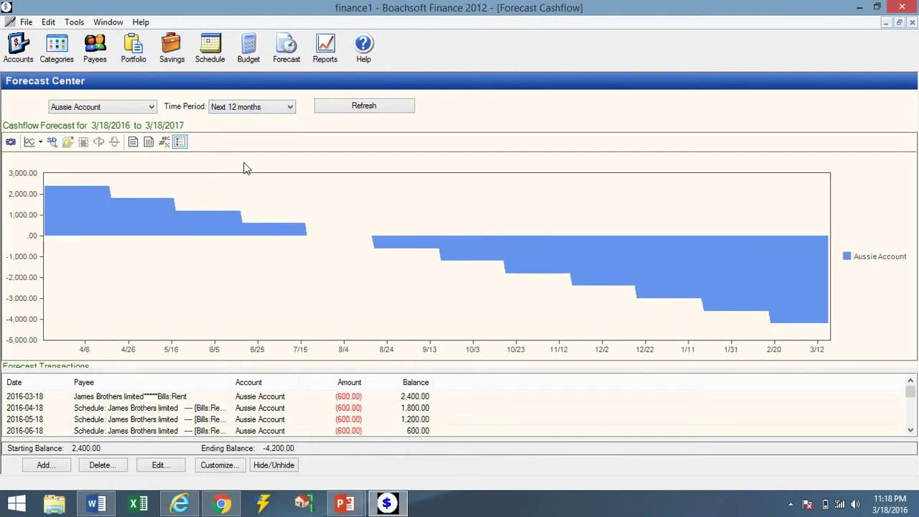
pyautogui.click(134, 109)
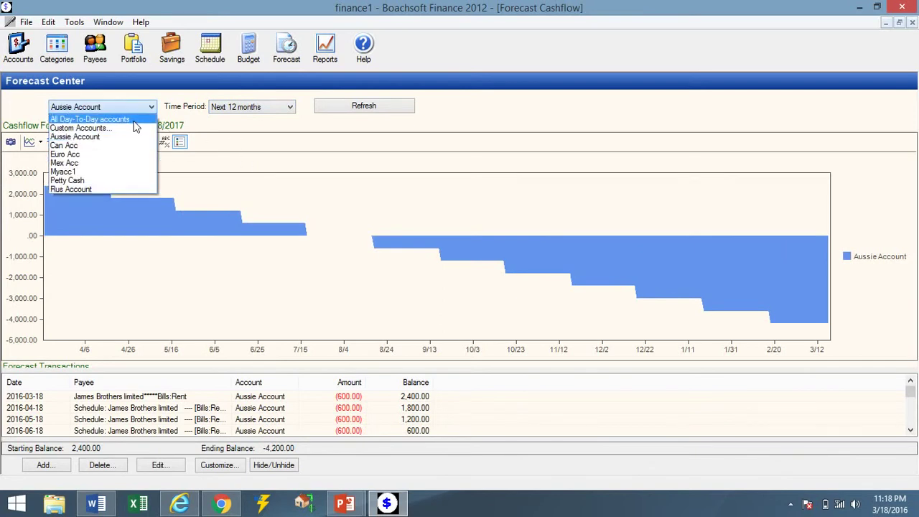
# Switch the forecast through Euro Acc, Can Acc and Mex Acc, ending on Myacc1 at 1,198,390.00.
pyautogui.click(133, 119)
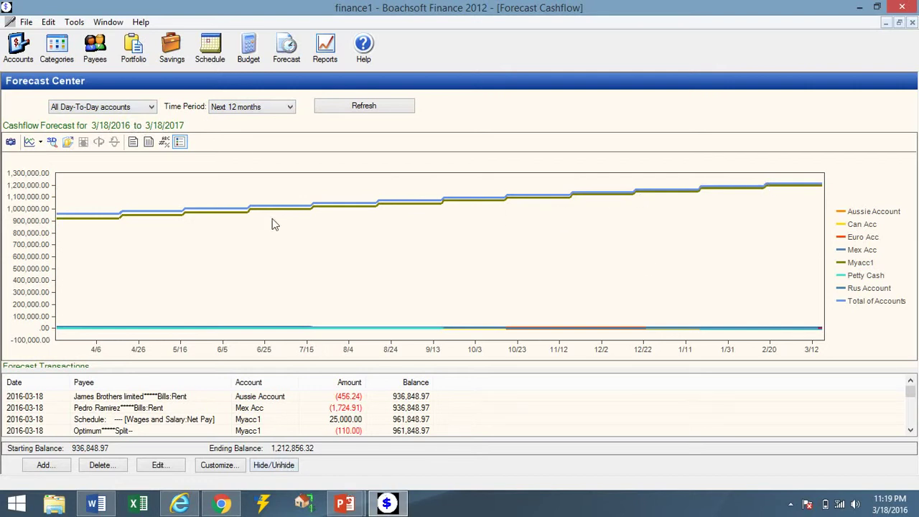
pyautogui.click(152, 108)
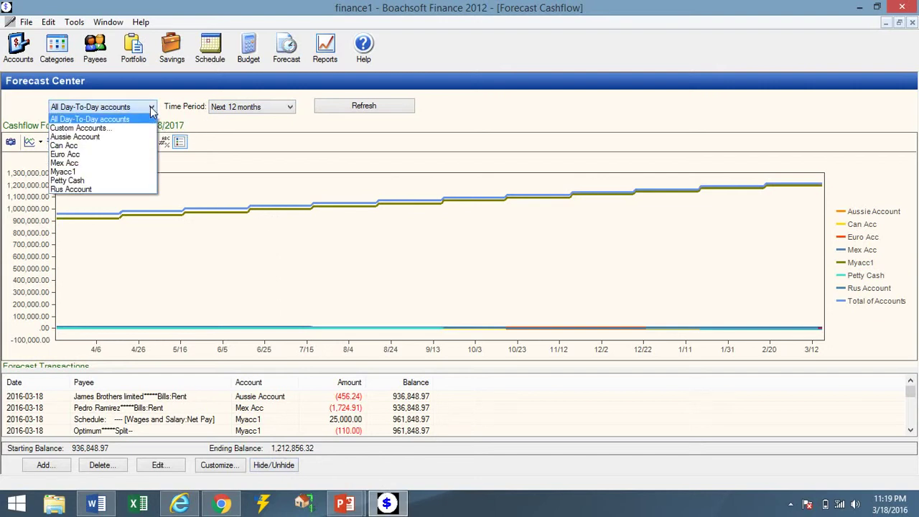
pyautogui.click(144, 154)
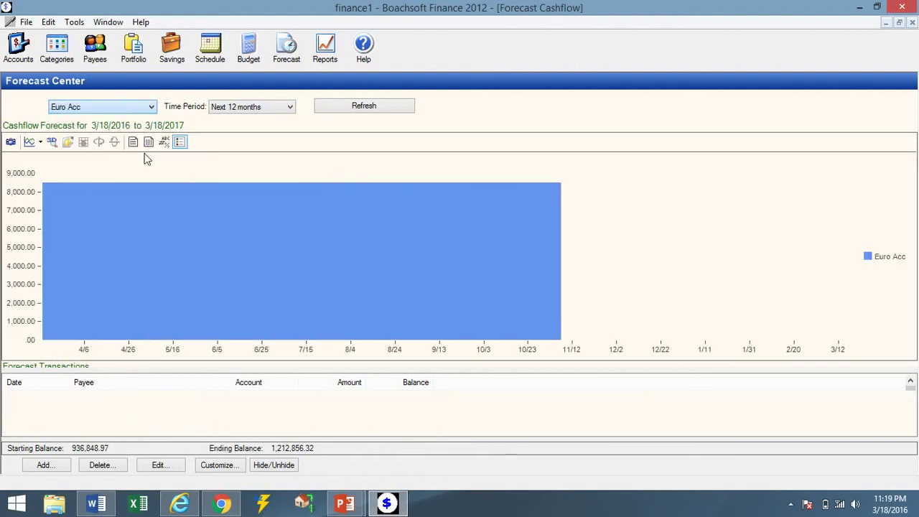
pyautogui.click(151, 107)
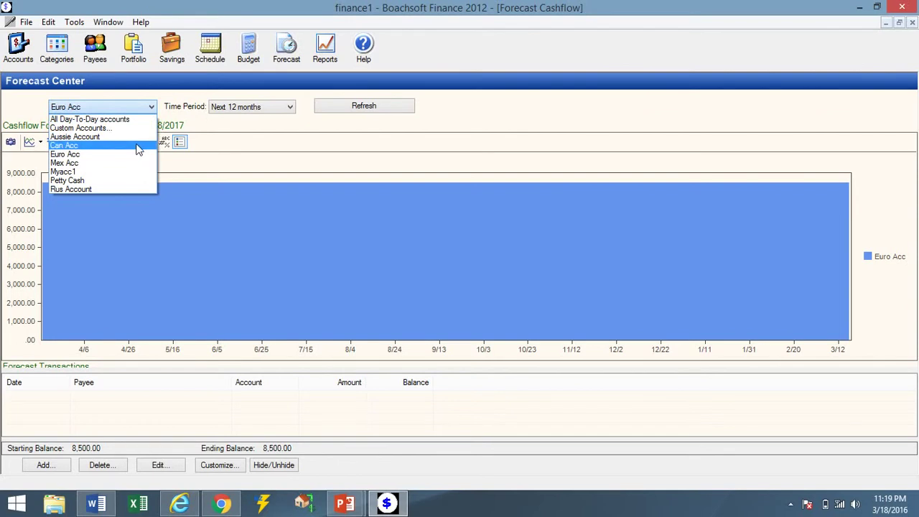
pyautogui.click(138, 147)
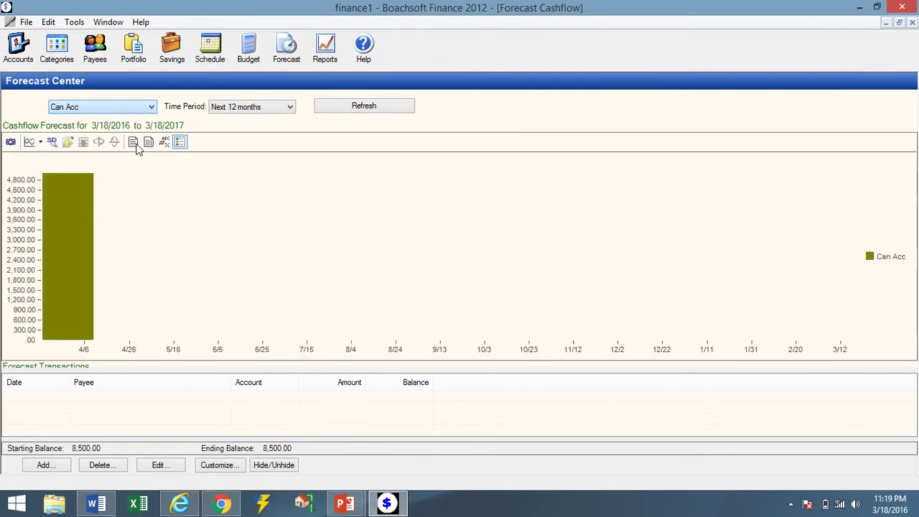
pyautogui.click(148, 110)
pyautogui.click(133, 170)
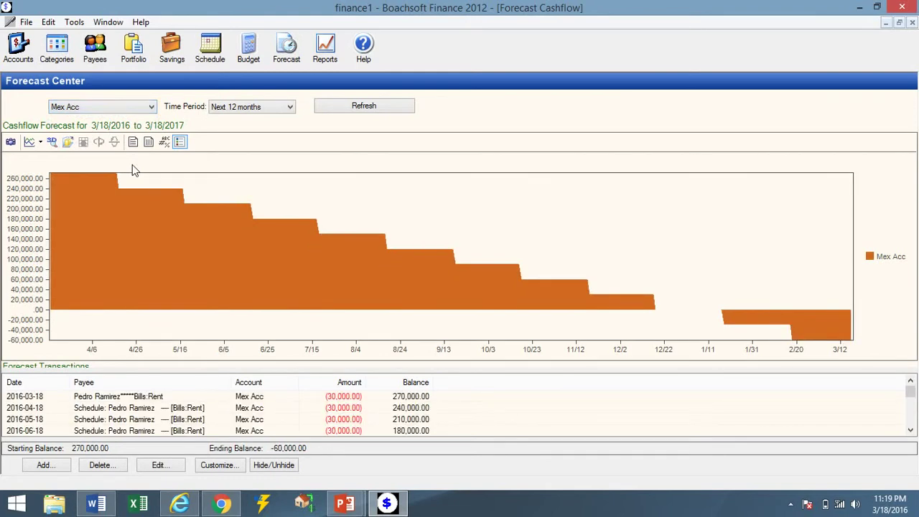
pyautogui.click(147, 109)
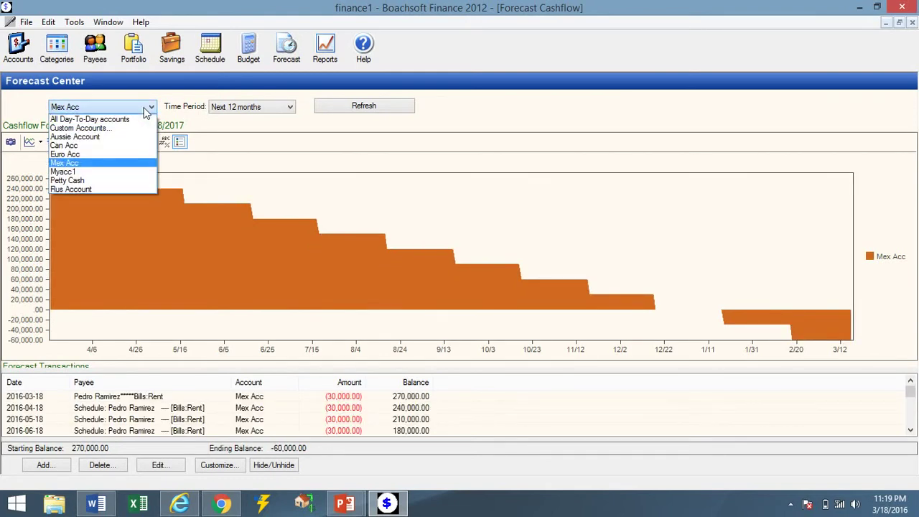
pyautogui.click(129, 173)
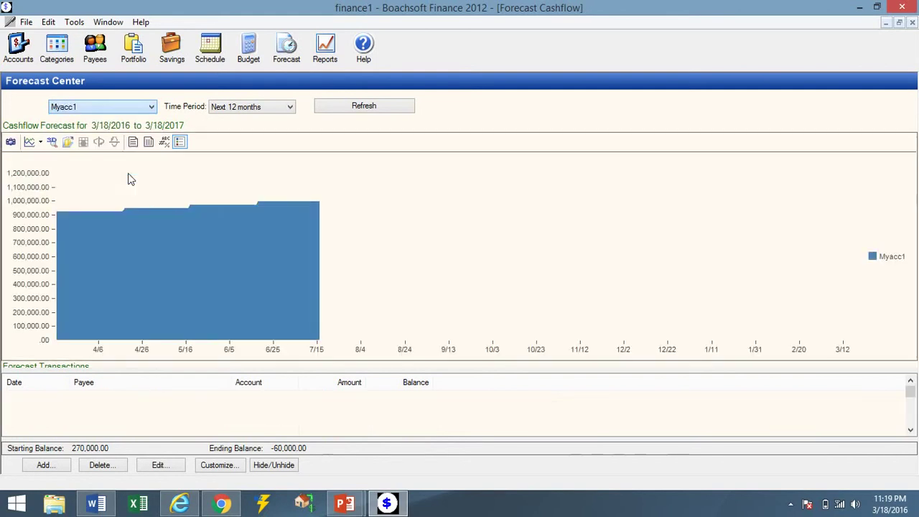
pyautogui.click(141, 111)
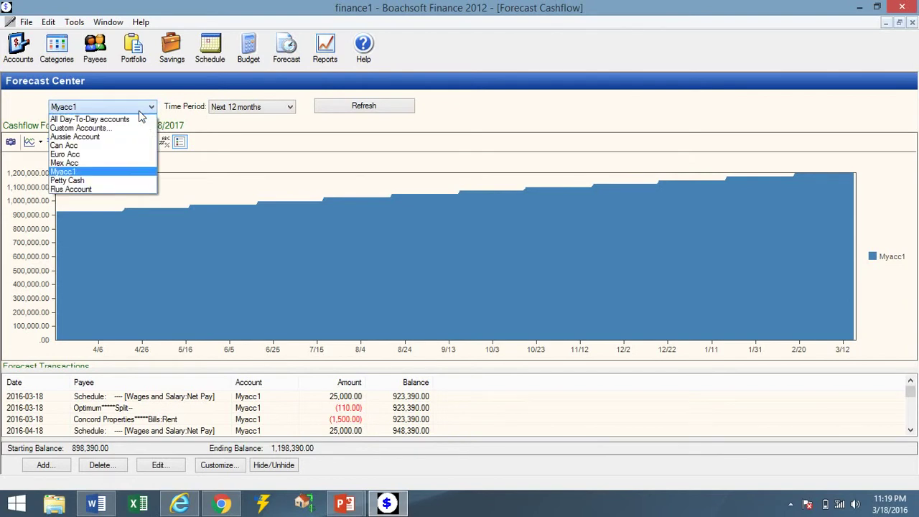
pyautogui.click(264, 126)
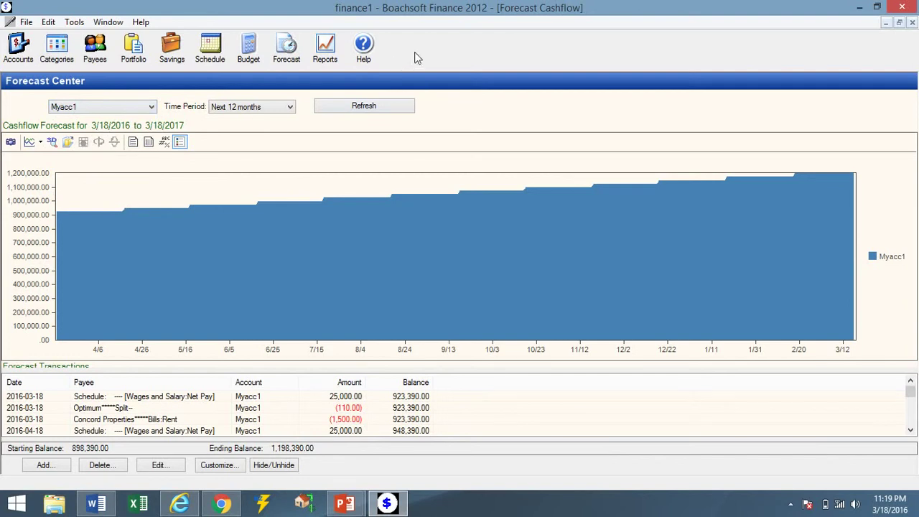
# In Reports, try the Networth Report and dismiss the unavailable-in-demo message.
pyautogui.click(334, 59)
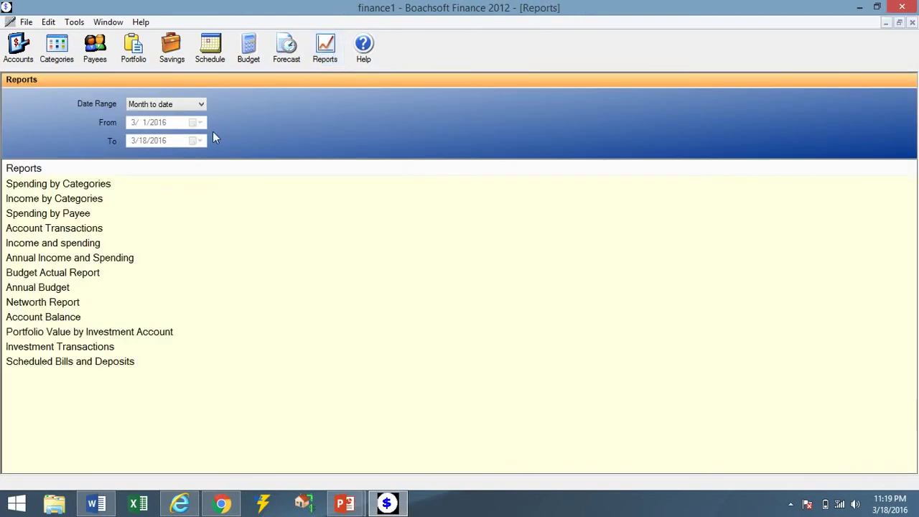
pyautogui.click(130, 213)
pyautogui.click(94, 300)
pyautogui.click(94, 294)
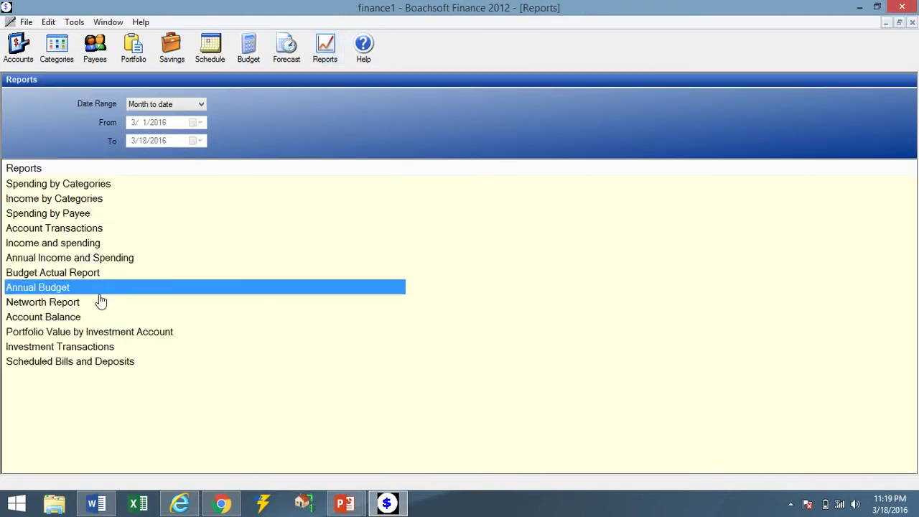
pyautogui.doubleClick(99, 299)
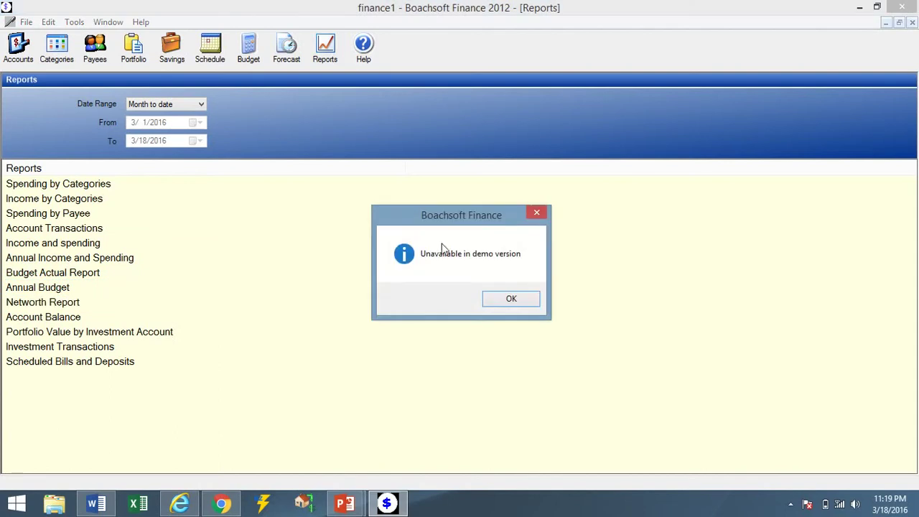
pyautogui.click(518, 298)
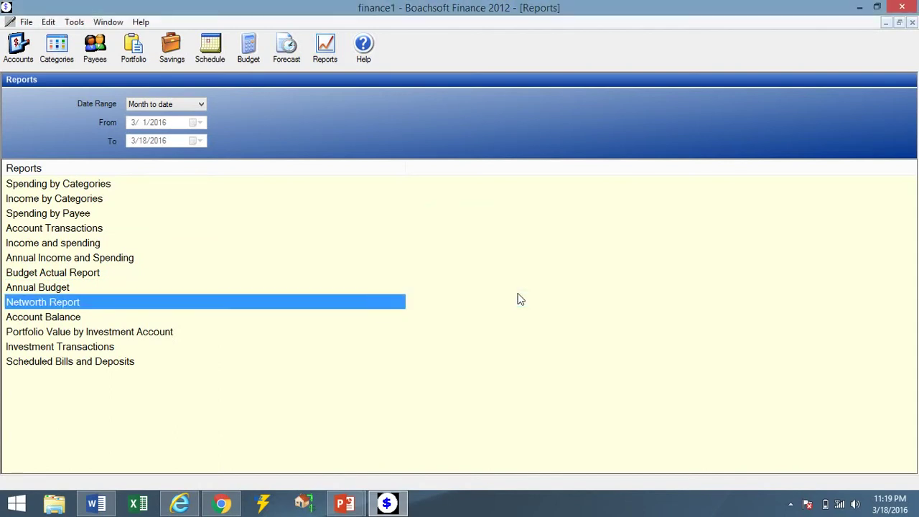
# Open Spending by Categories, break it into Bills subcategories, then return to the reports list.
pyautogui.click(357, 242)
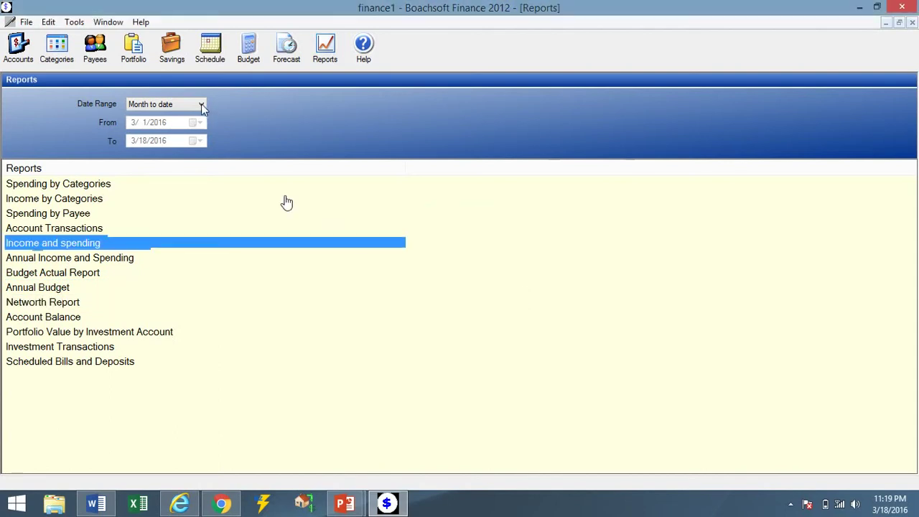
pyautogui.click(189, 213)
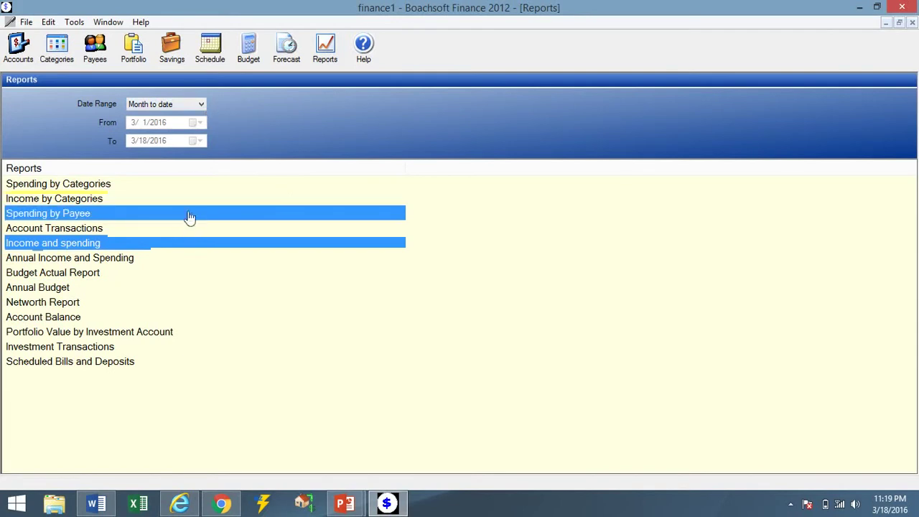
pyautogui.click(201, 107)
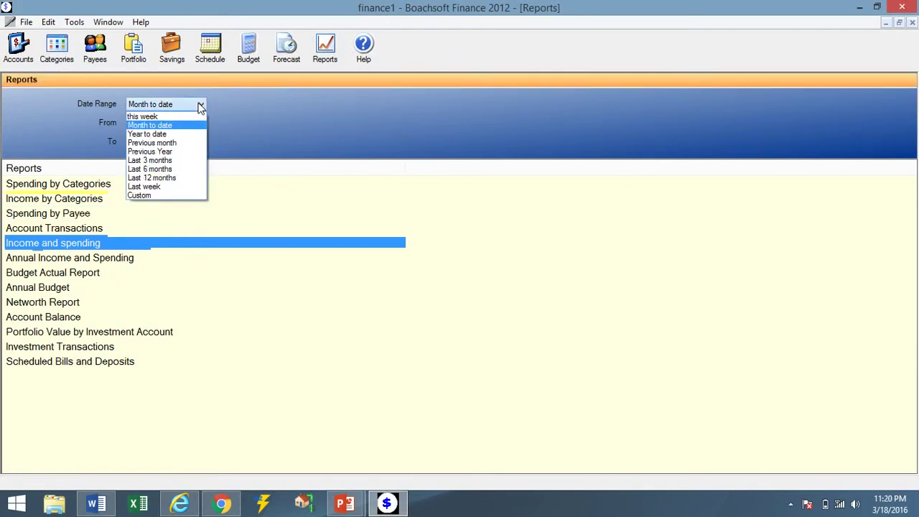
pyautogui.click(314, 188)
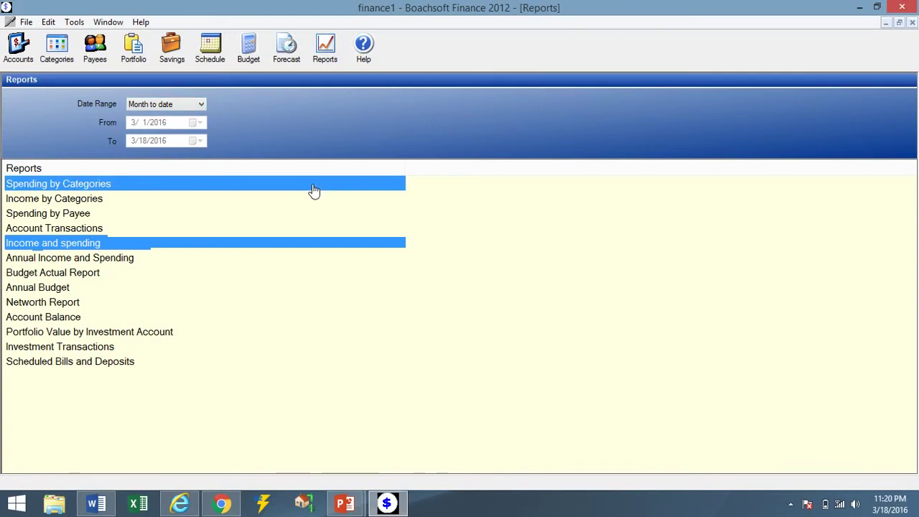
pyautogui.click(230, 199)
pyautogui.click(170, 191)
pyautogui.doubleClick(171, 188)
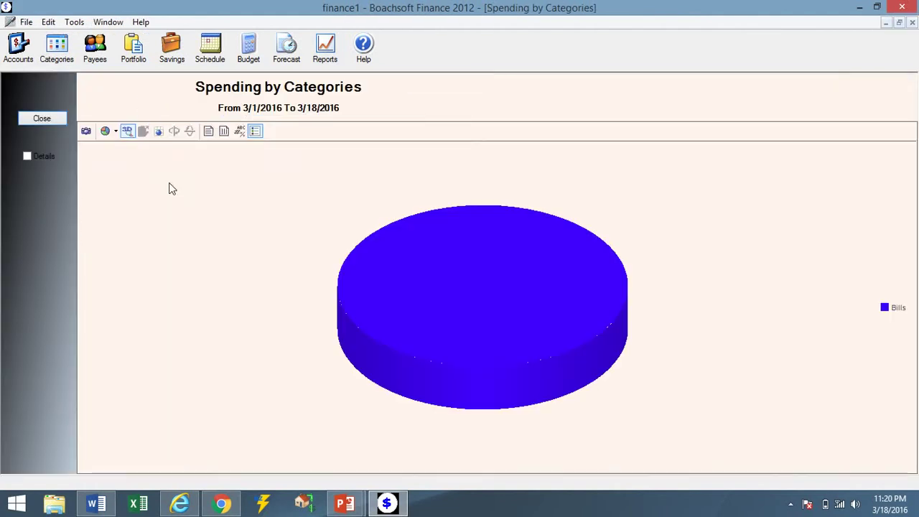
pyautogui.click(50, 157)
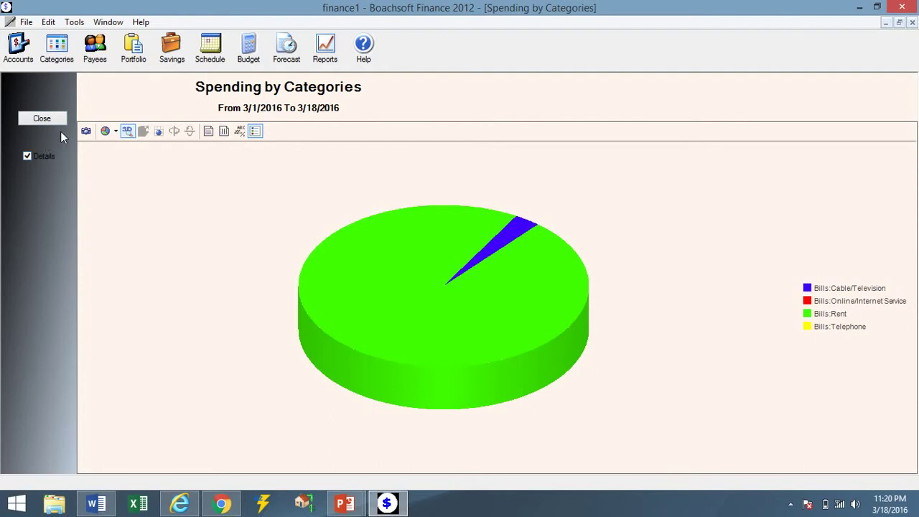
pyautogui.click(322, 63)
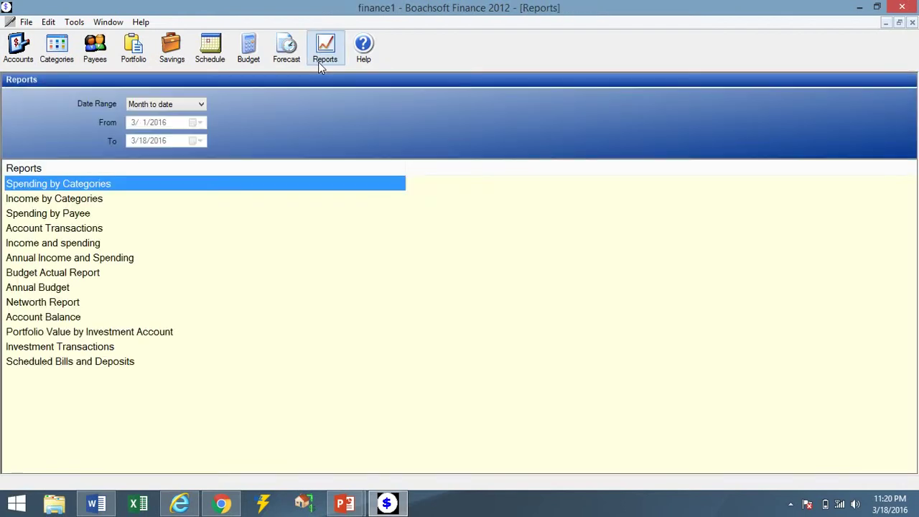
# Open the Annual Income and Spending report and scroll to its 3,791.15 total, keeping it open.
pyautogui.click(82, 288)
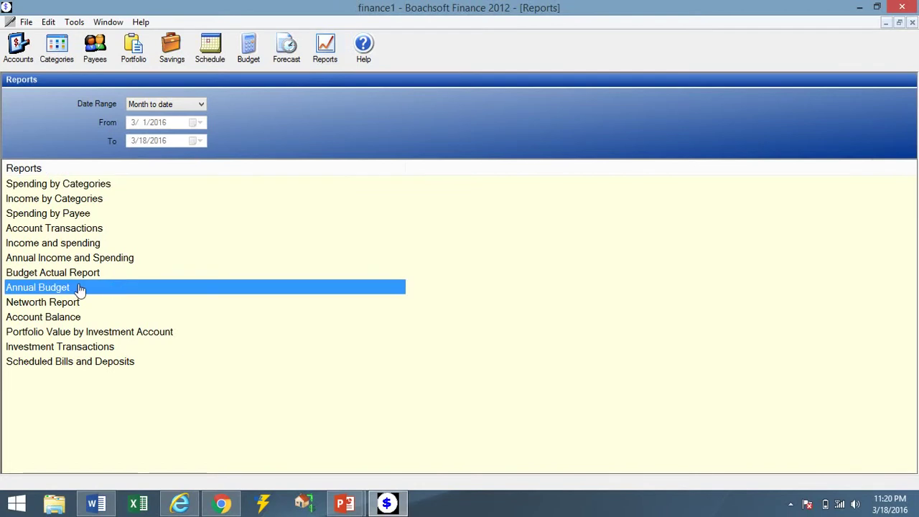
pyautogui.doubleClick(70, 261)
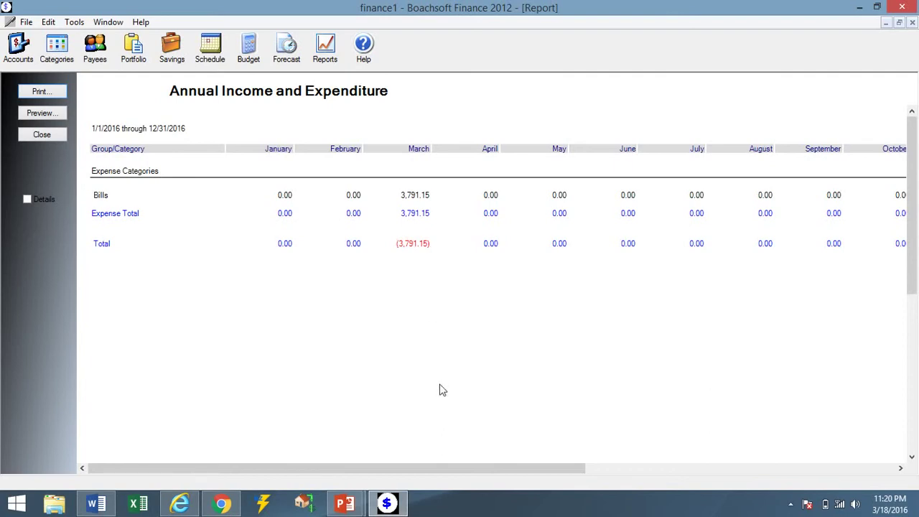
pyautogui.click(611, 472)
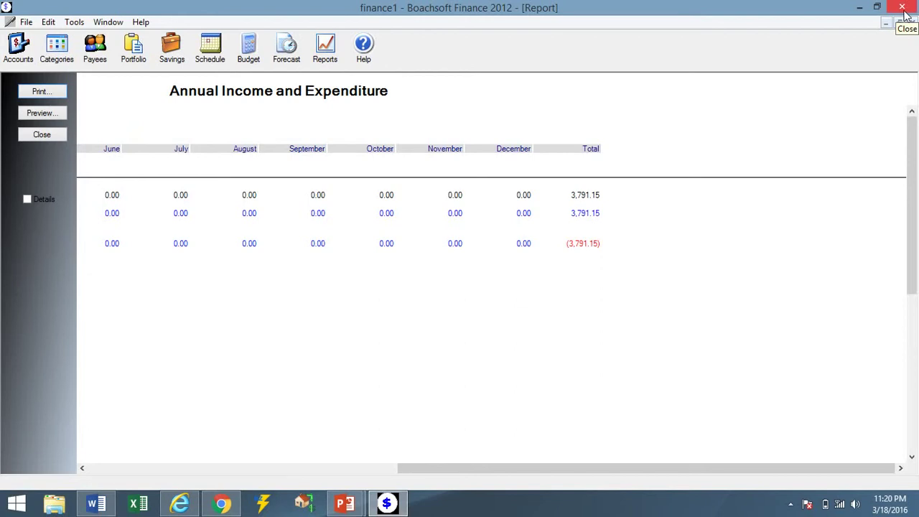
pyautogui.click(902, 9)
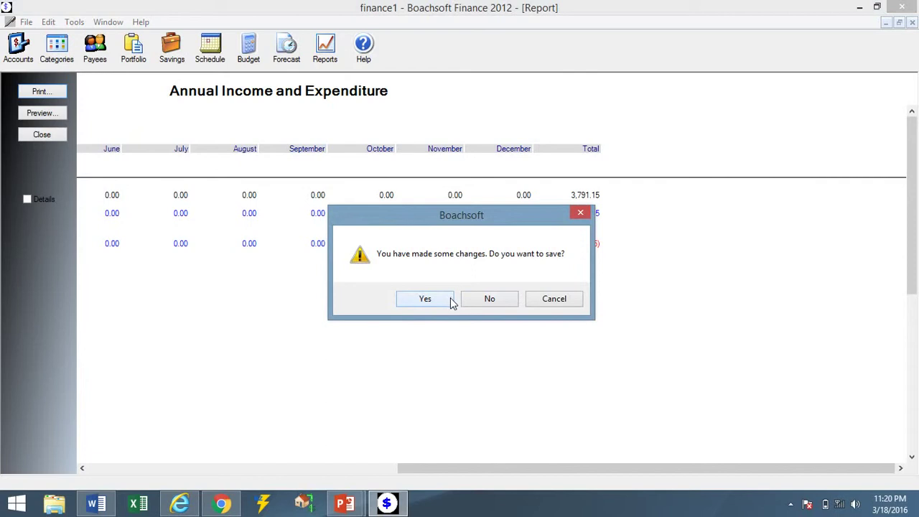
pyautogui.click(545, 299)
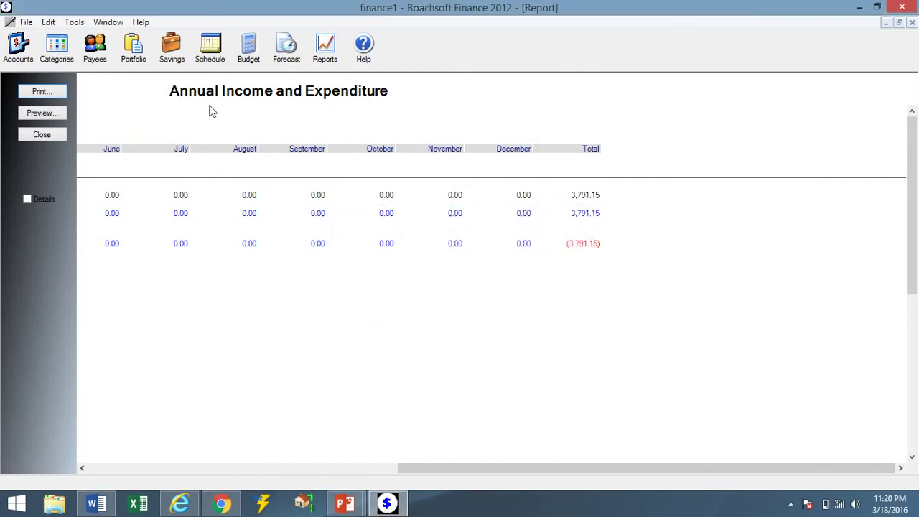
# Return to Accounts, read the About Boachsoft Finance box, then choose File > Exit.
pyautogui.click(18, 47)
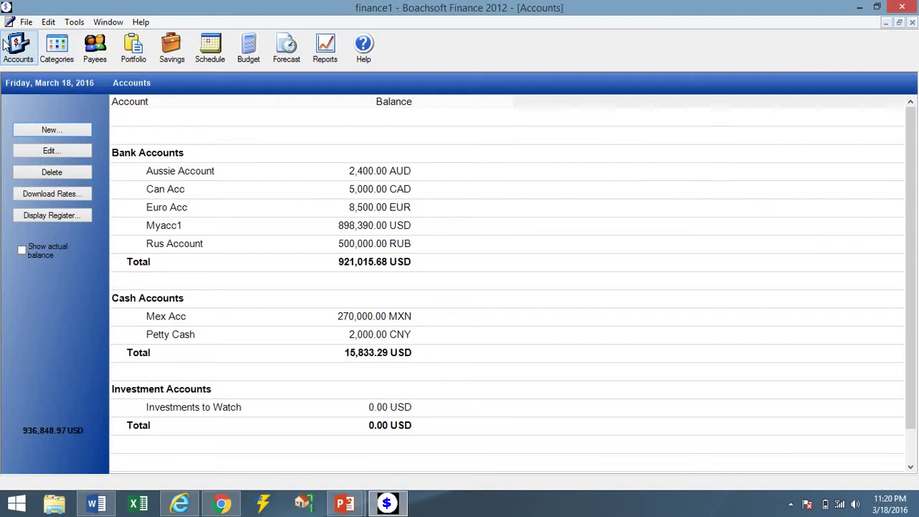
pyautogui.click(142, 23)
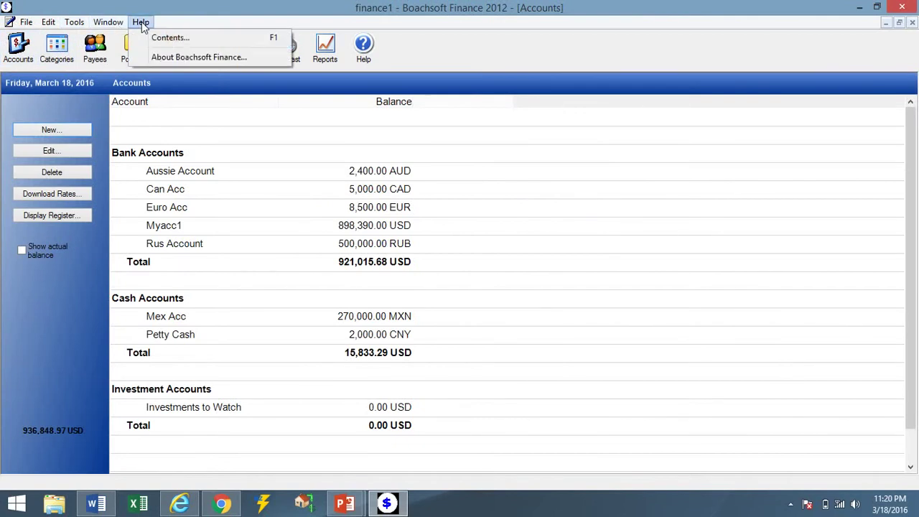
pyautogui.click(165, 56)
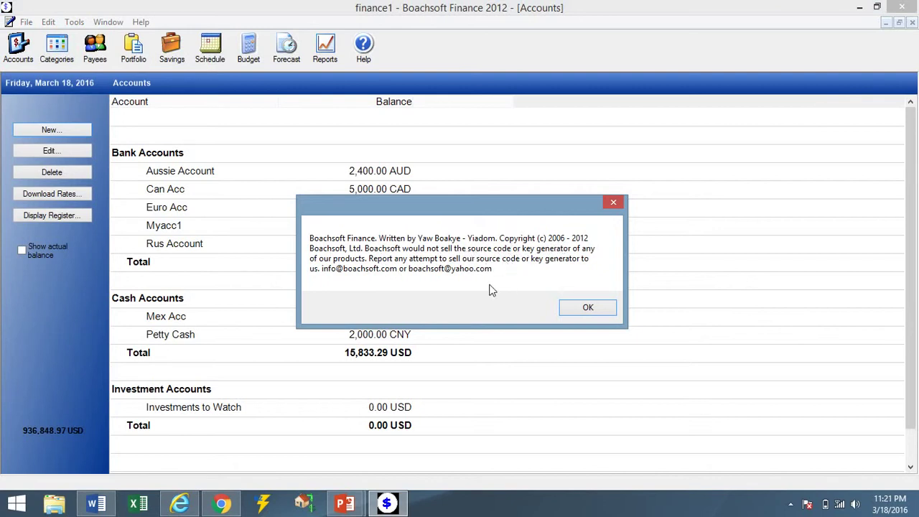
pyautogui.click(586, 308)
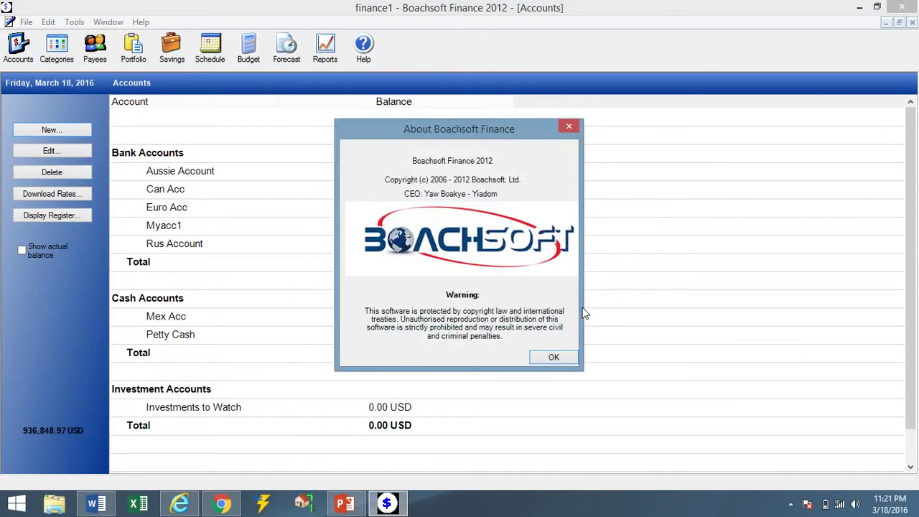
pyautogui.click(572, 358)
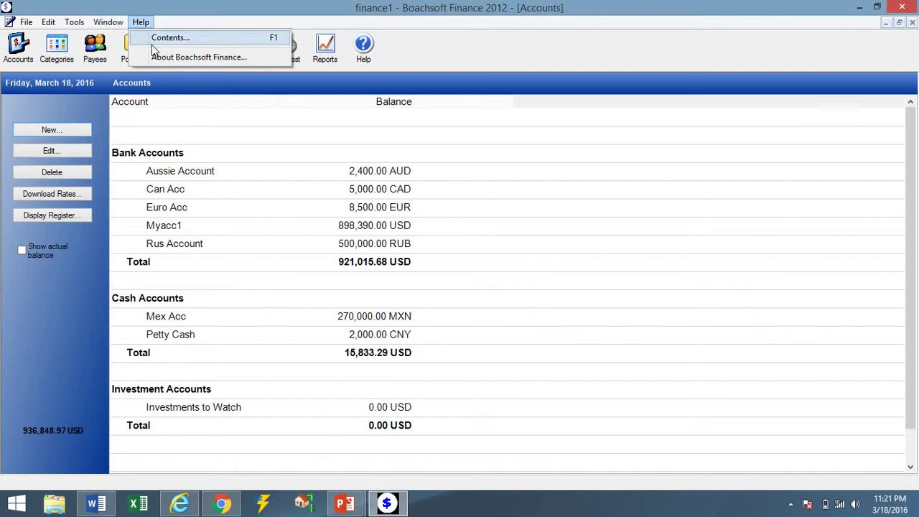
pyautogui.moveTo(21, 20)
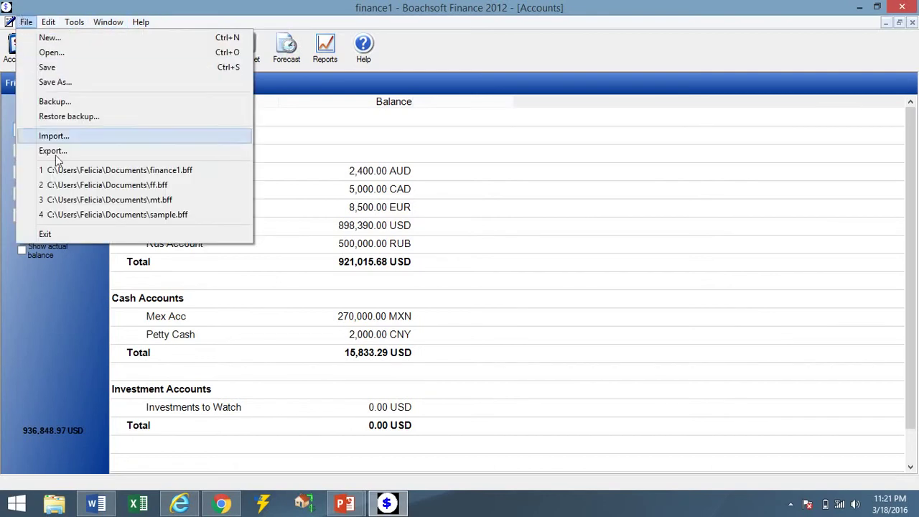
pyautogui.click(76, 231)
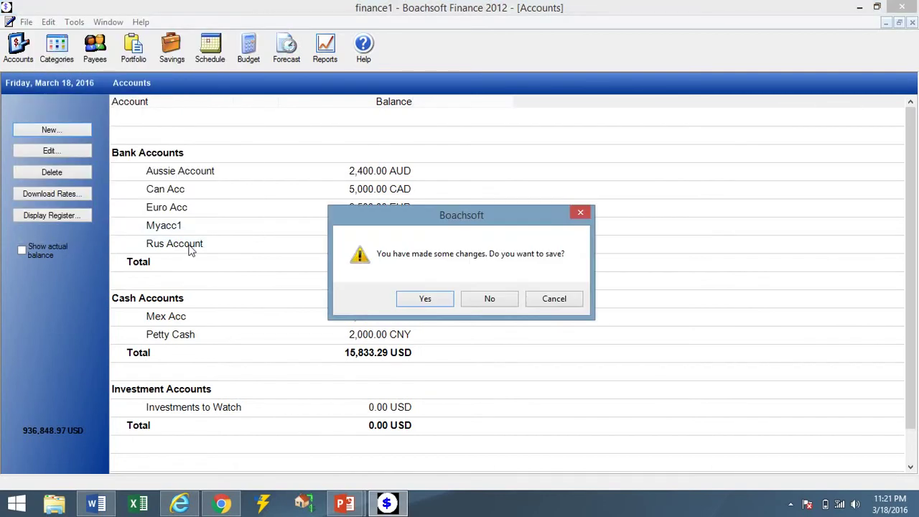
# Save changes on exit and relaunch Boachsoft Finance from its taskbar jump list.
pyautogui.click(415, 300)
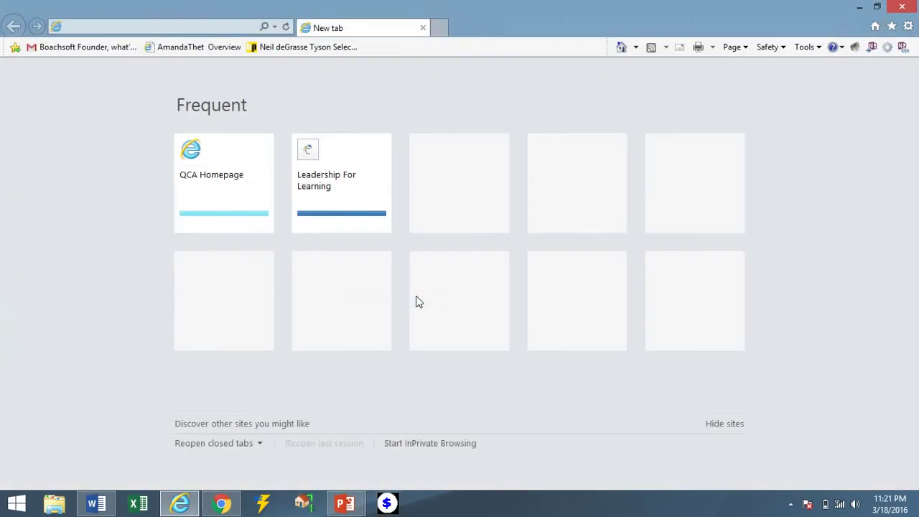
pyautogui.rightClick(391, 508)
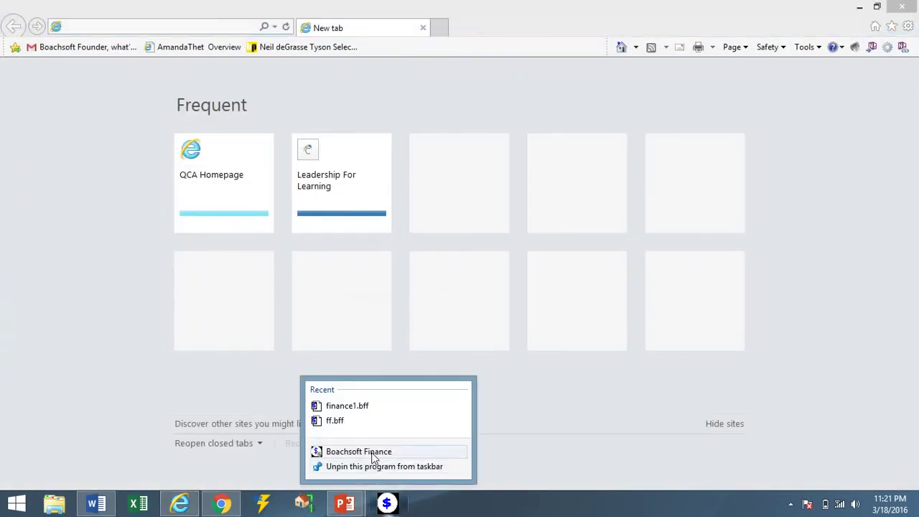
pyautogui.click(372, 452)
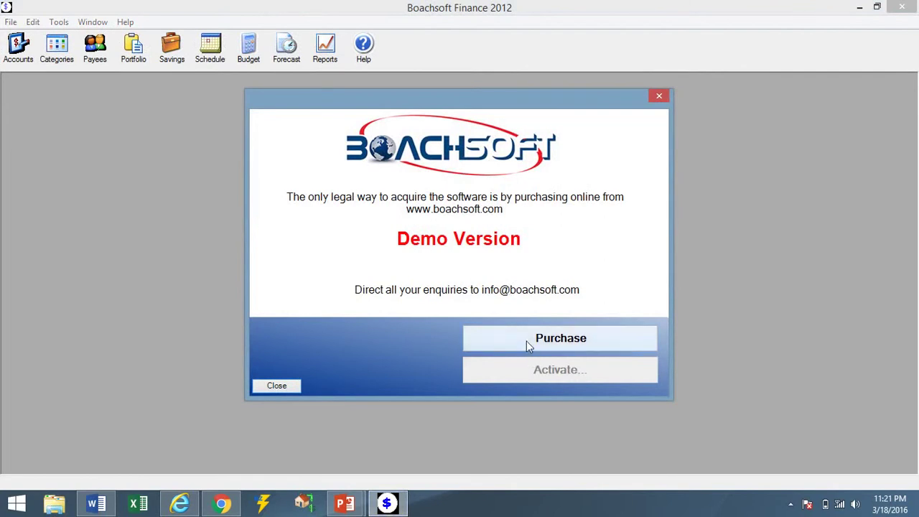
pyautogui.click(526, 342)
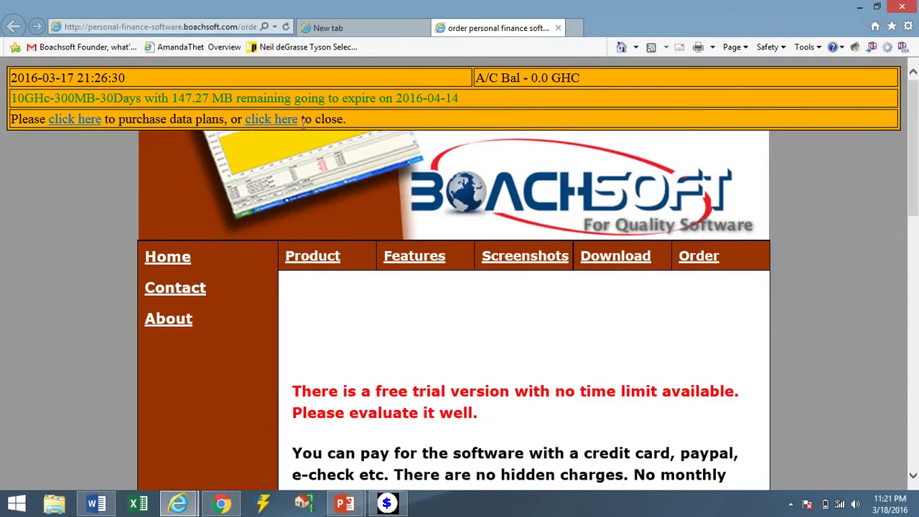
pyautogui.click(273, 120)
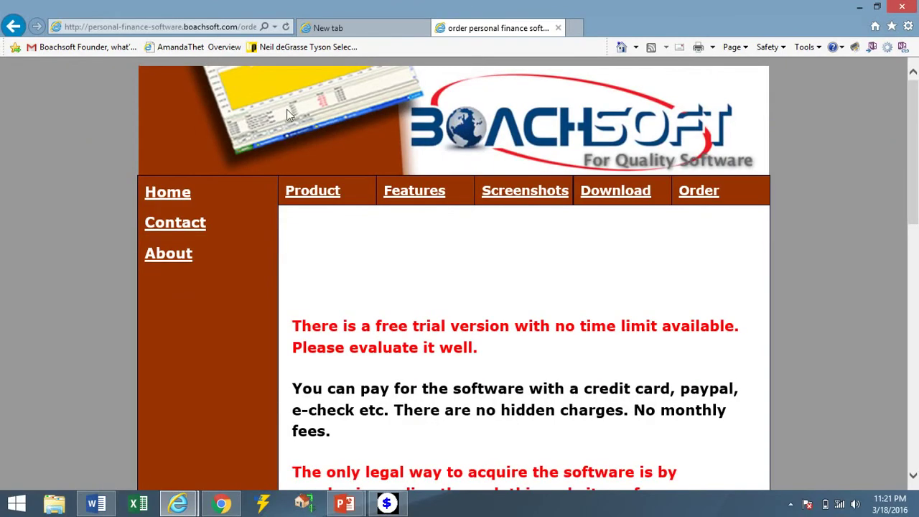
pyautogui.click(560, 28)
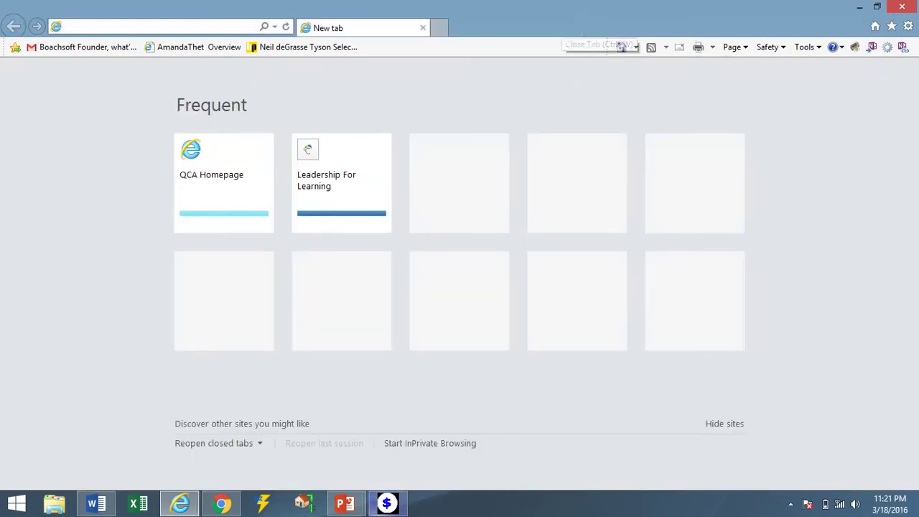
pyautogui.click(386, 504)
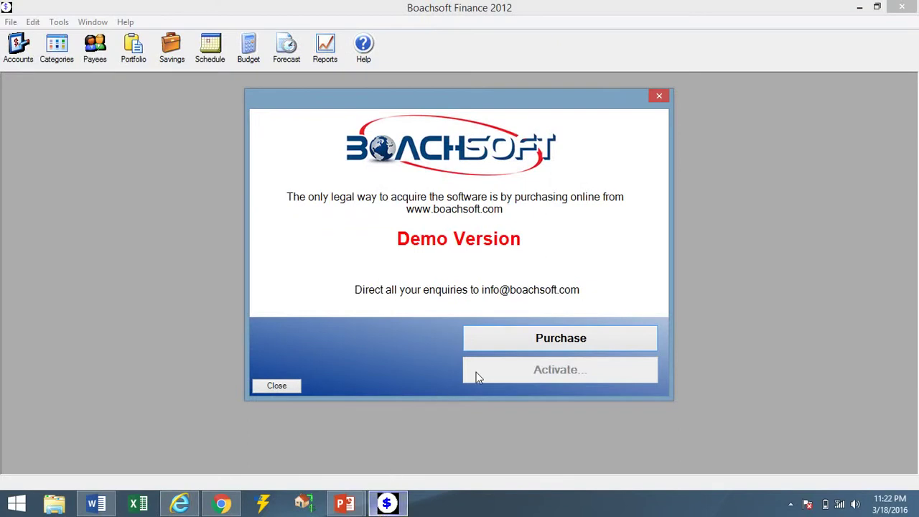
pyautogui.click(552, 345)
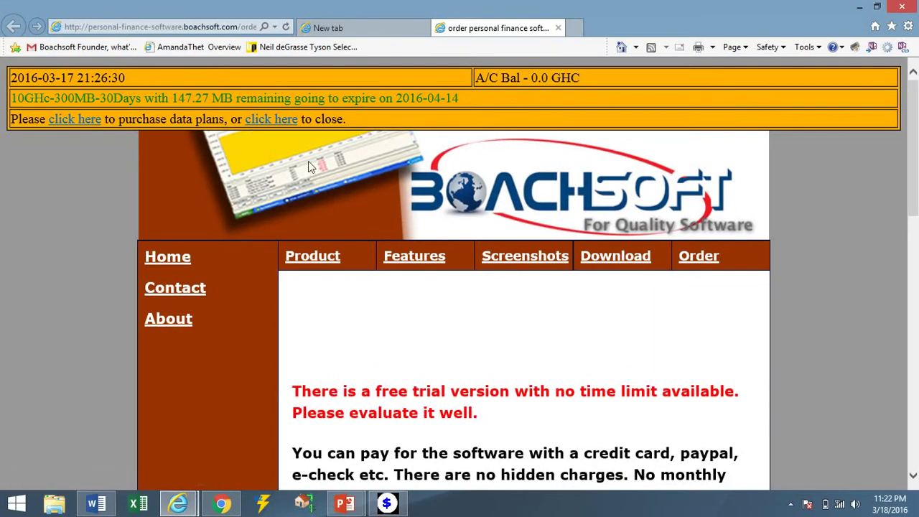
pyautogui.click(286, 122)
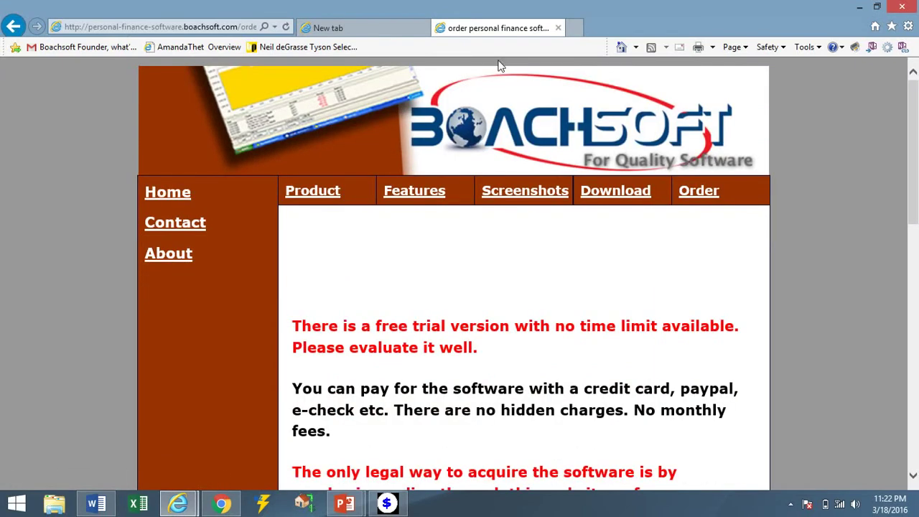
pyautogui.click(558, 28)
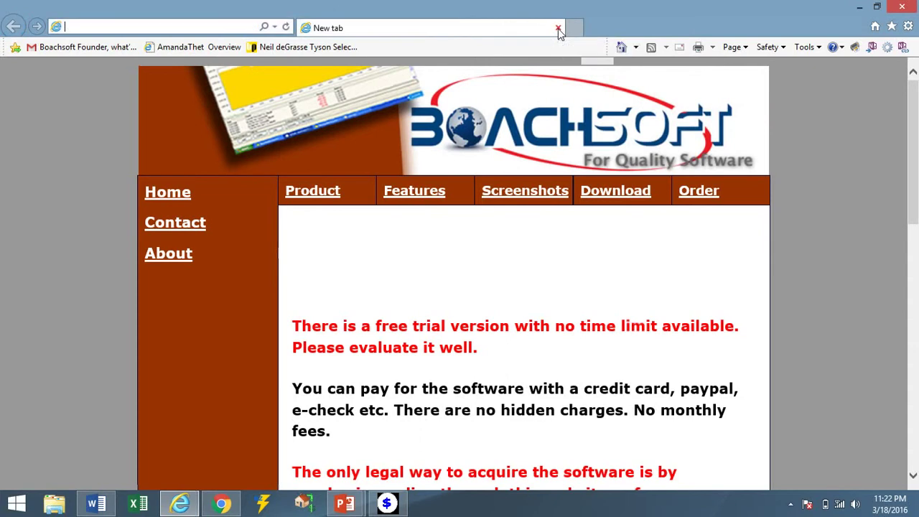
pyautogui.click(385, 504)
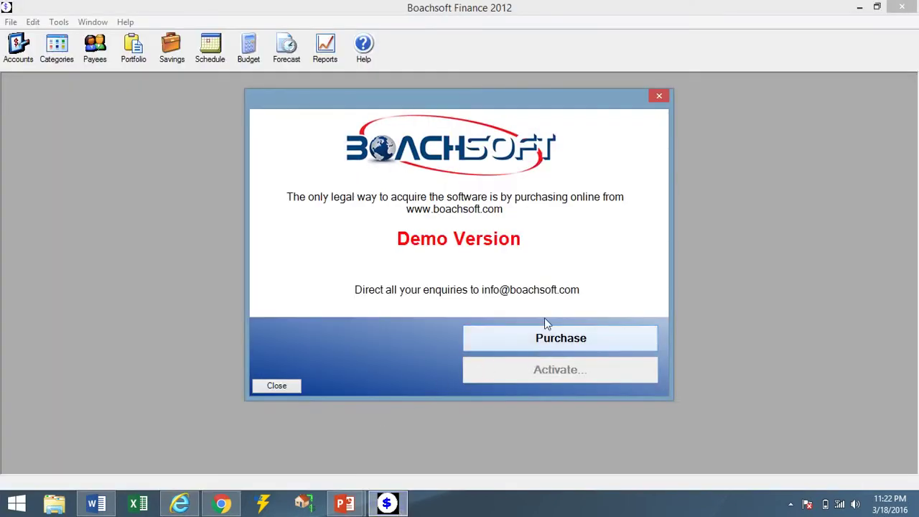
# Dismiss the demo notice, sign in to finance1 with the account password, then close the program.
pyautogui.click(660, 96)
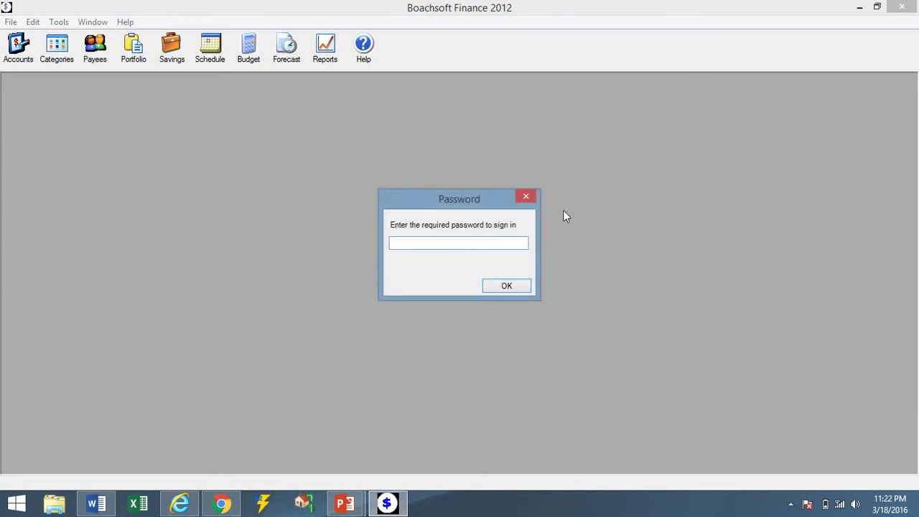
pyautogui.write('****')
pyautogui.press('Return')
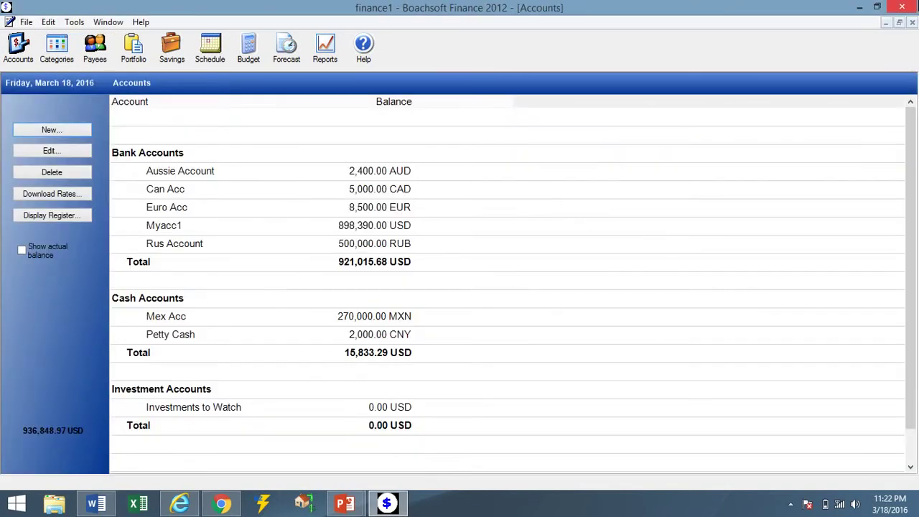
pyautogui.click(902, 7)
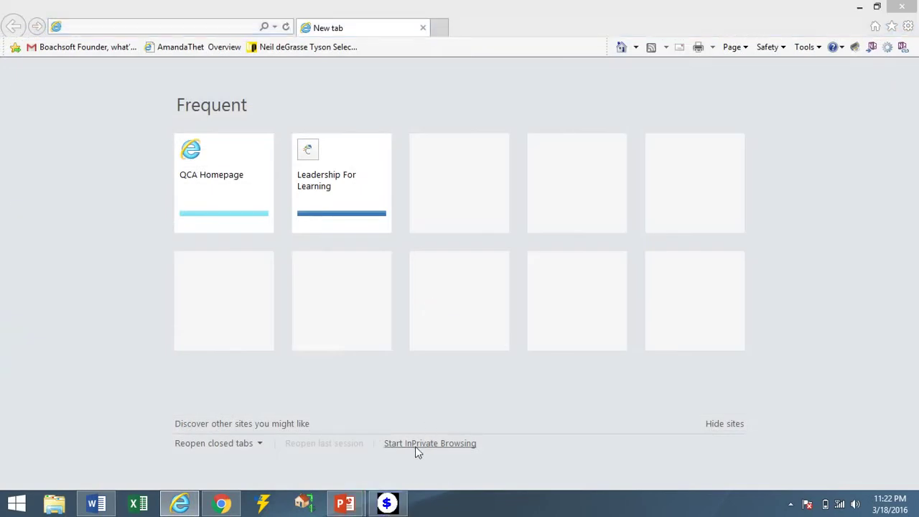
# Relaunch Boachsoft Finance as administrator from the taskbar jump list.
pyautogui.rightClick(395, 508)
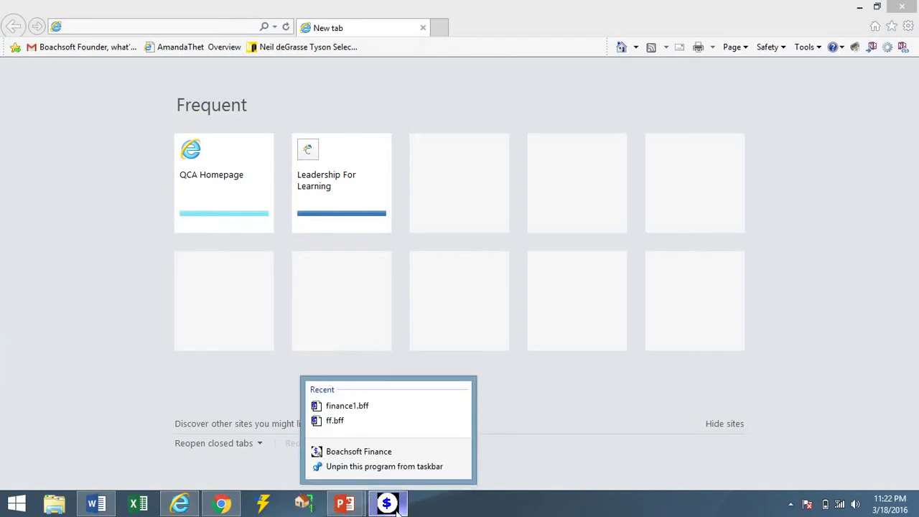
pyautogui.rightClick(372, 452)
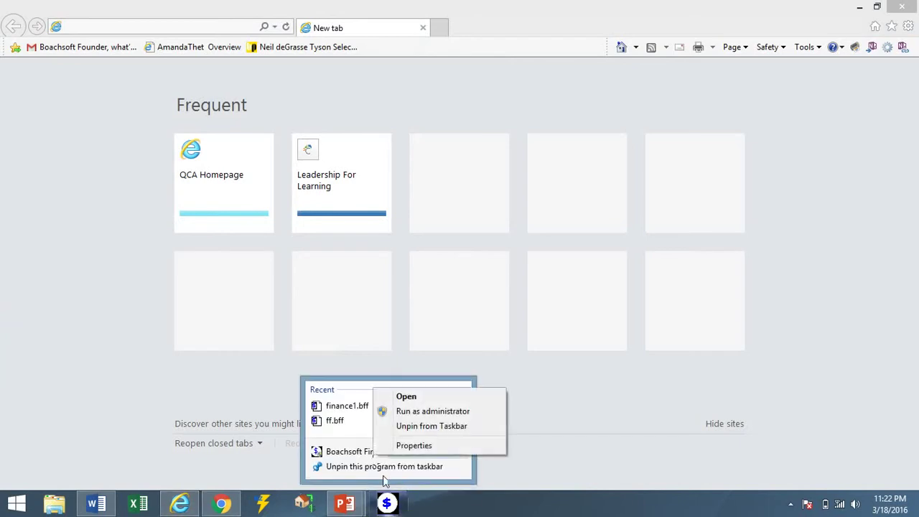
pyautogui.click(415, 413)
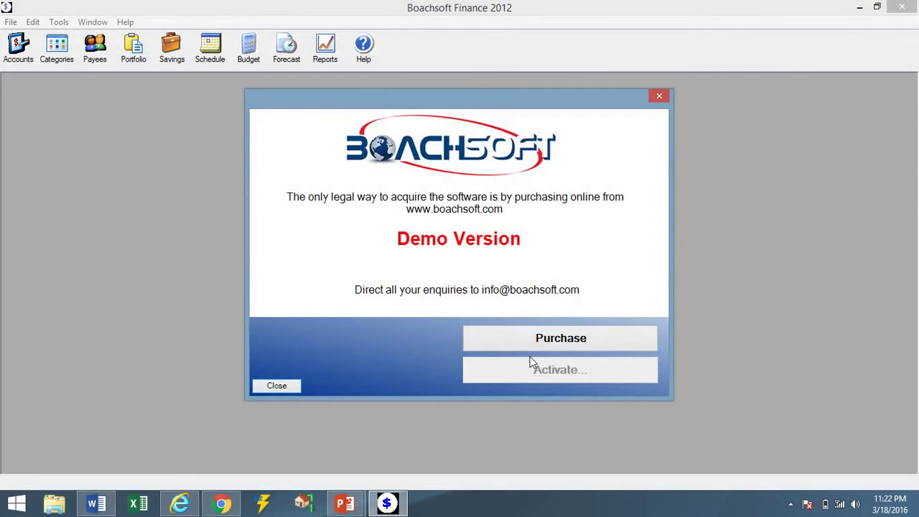
# Open the online order page, close it, and load the boachsoft.com homepage.
pyautogui.click(523, 349)
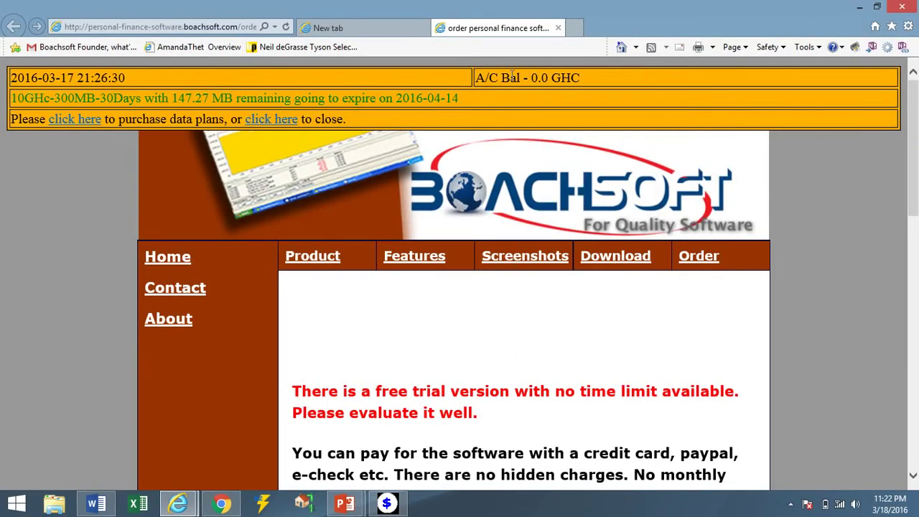
pyautogui.click(557, 28)
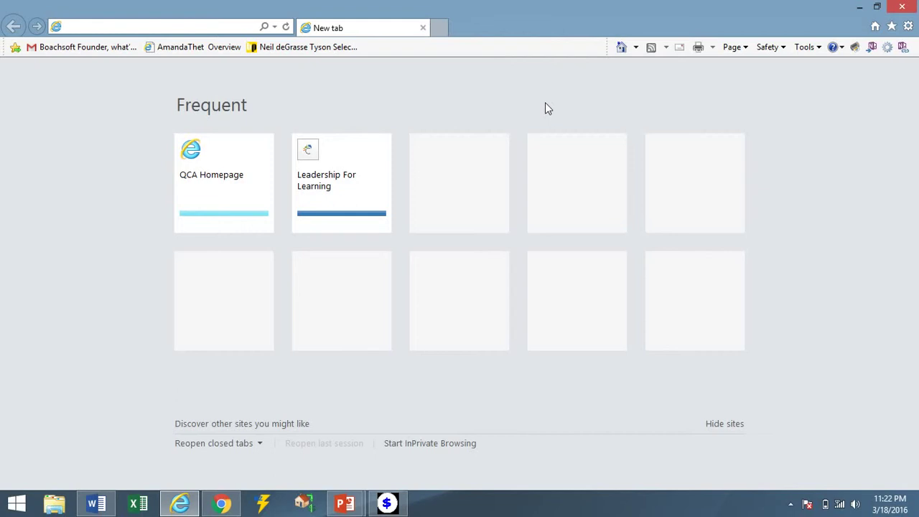
pyautogui.write('boachsoft')
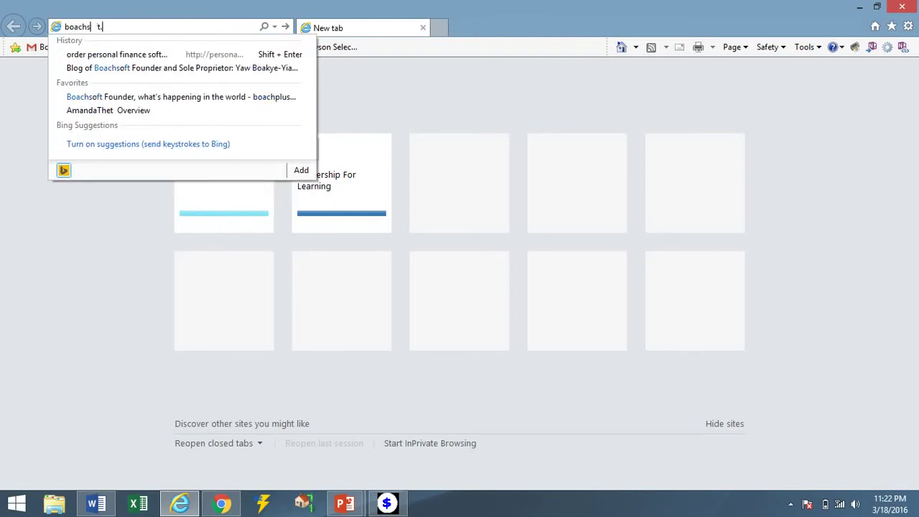
pyautogui.write('.com')
pyautogui.press('Return')
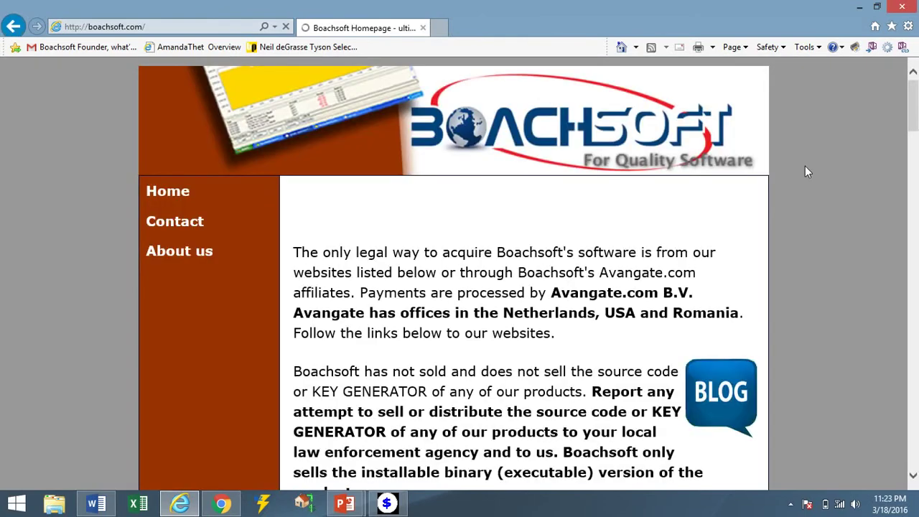
# Go via the Personal finance software page to its order page and reload it.
pyautogui.moveTo(913, 106); pyautogui.dragTo(913, 347)
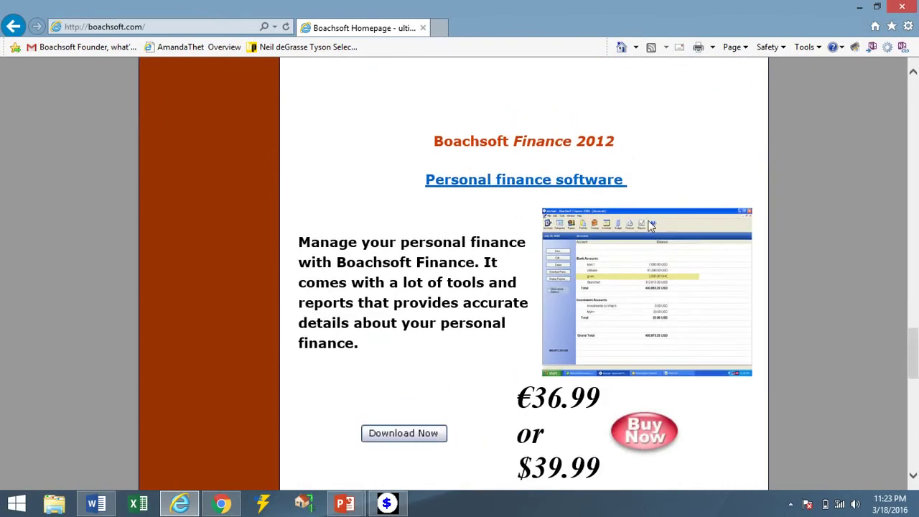
pyautogui.click(493, 183)
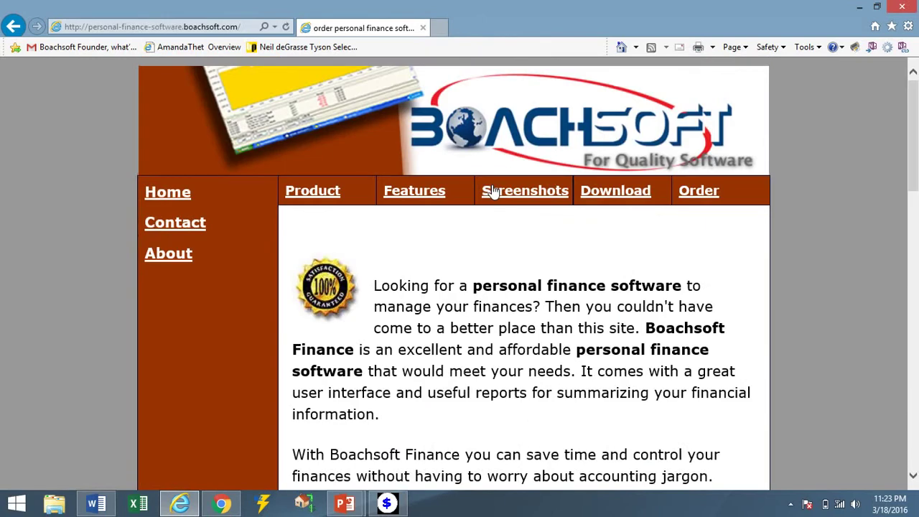
pyautogui.click(687, 194)
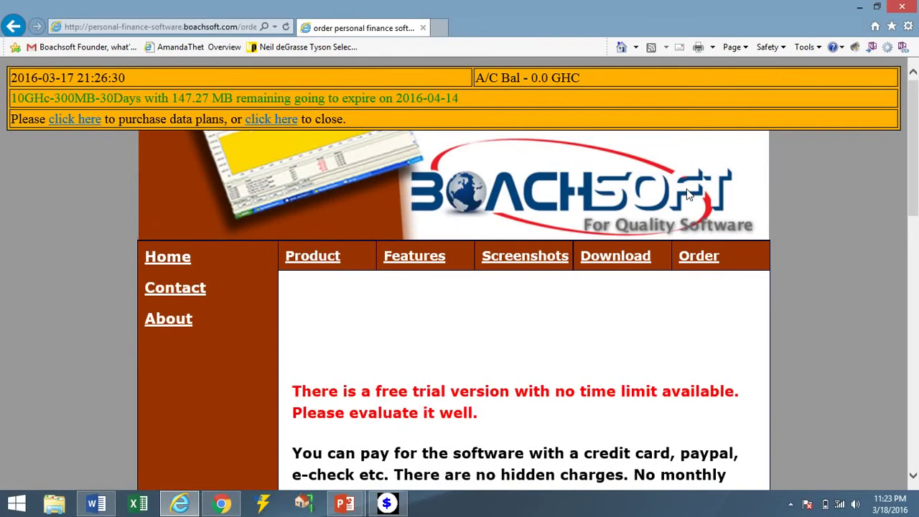
pyautogui.click(285, 26)
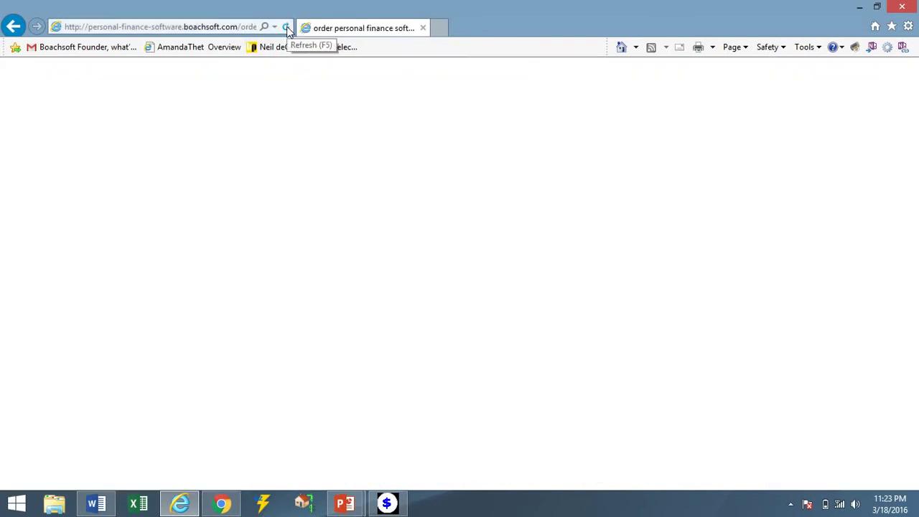
# Reload the order page, then choose Purchase in the Demo Version dialog to reach online ordering.
pyautogui.click(285, 27)
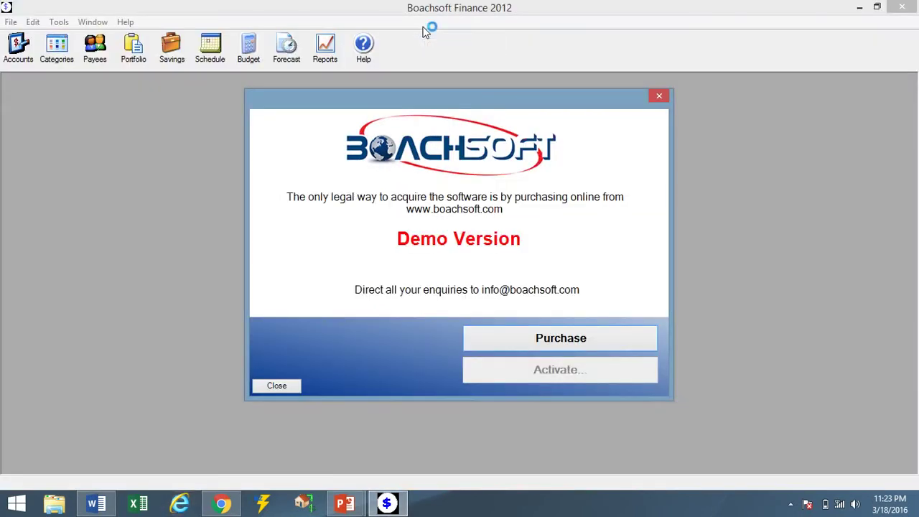
pyautogui.click(579, 339)
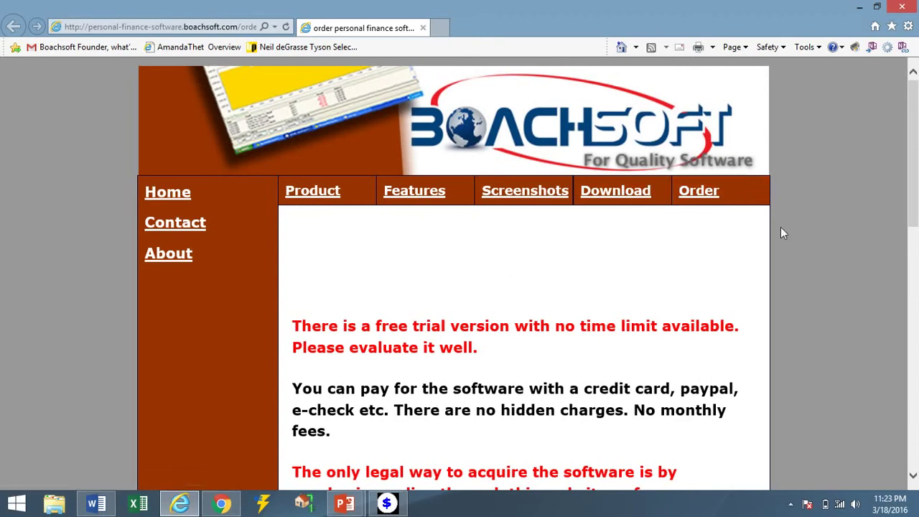
# Start buying Boachsoft Finance 2012 from the order page.
pyautogui.moveTo(915, 186); pyautogui.dragTo(916, 371)
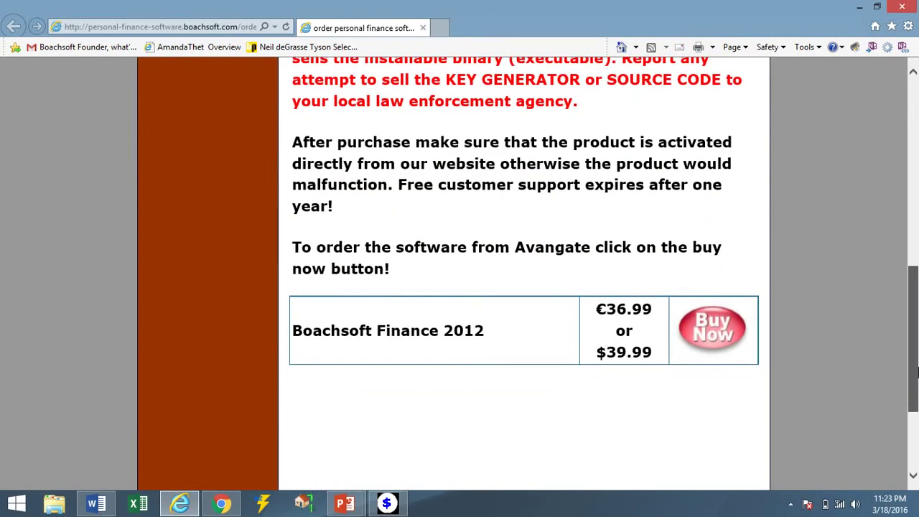
pyautogui.moveTo(916, 371); pyautogui.dragTo(917, 371)
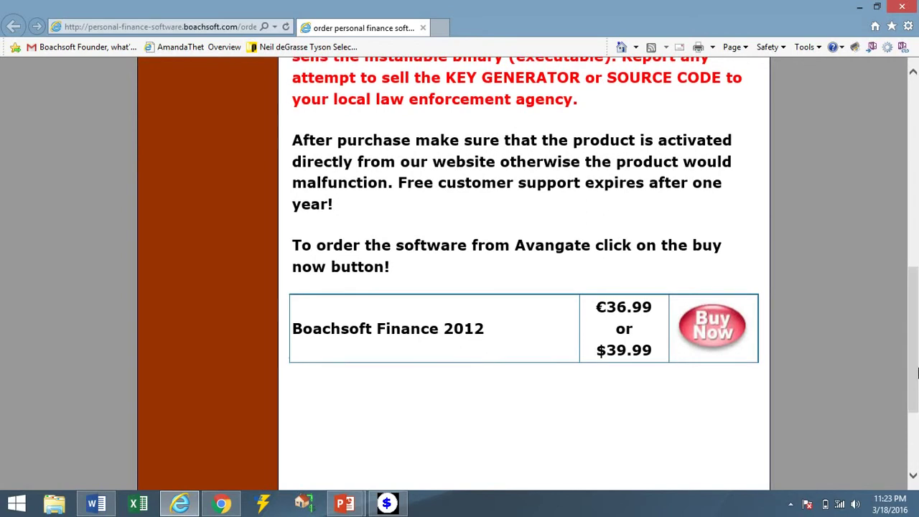
pyautogui.click(714, 334)
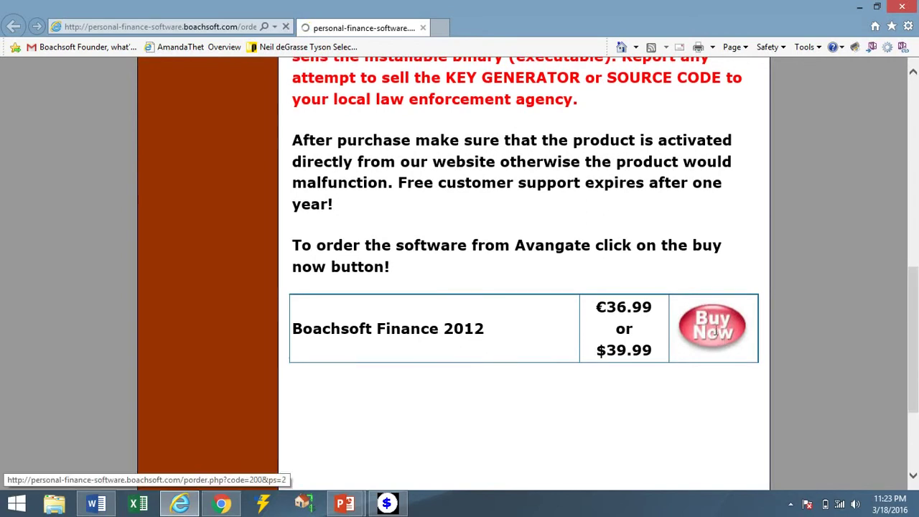
pyautogui.scroll(-4, 466, 308)
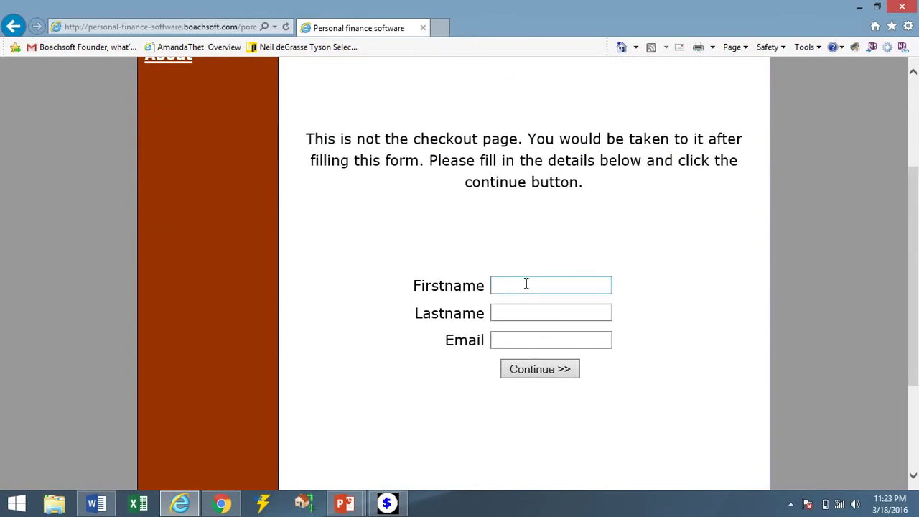
# Fill in first name, last name and e-mail on the pre-order form and submit it.
pyautogui.click(525, 284)
pyautogui.write('first')
pyautogui.press('Tab')
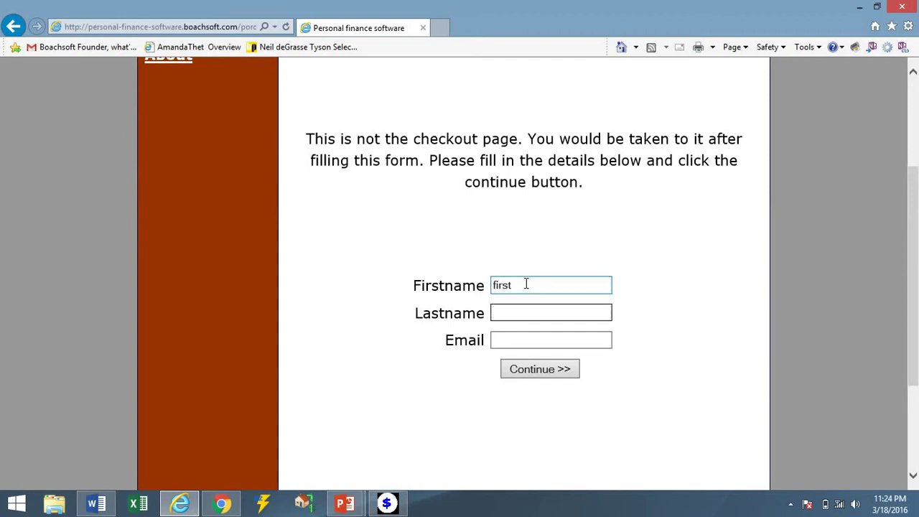
pyautogui.write('second')
pyautogui.click(539, 337)
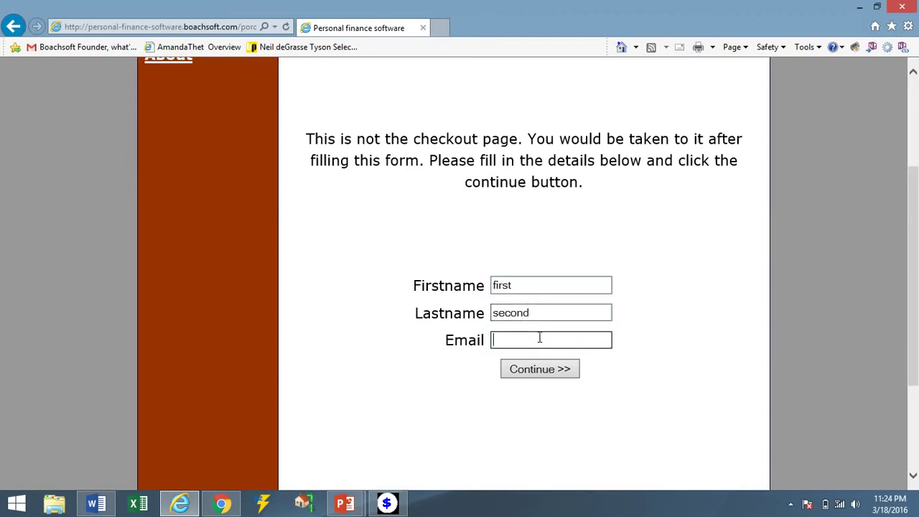
pyautogui.click(552, 371)
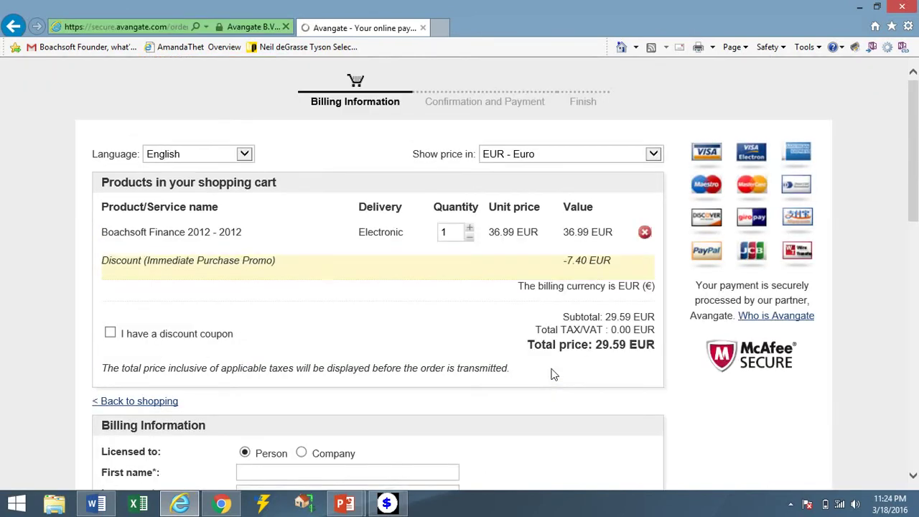
# Switch cart prices to USD - United States Dollar, making the total 33.52 USD.
pyautogui.click(600, 154)
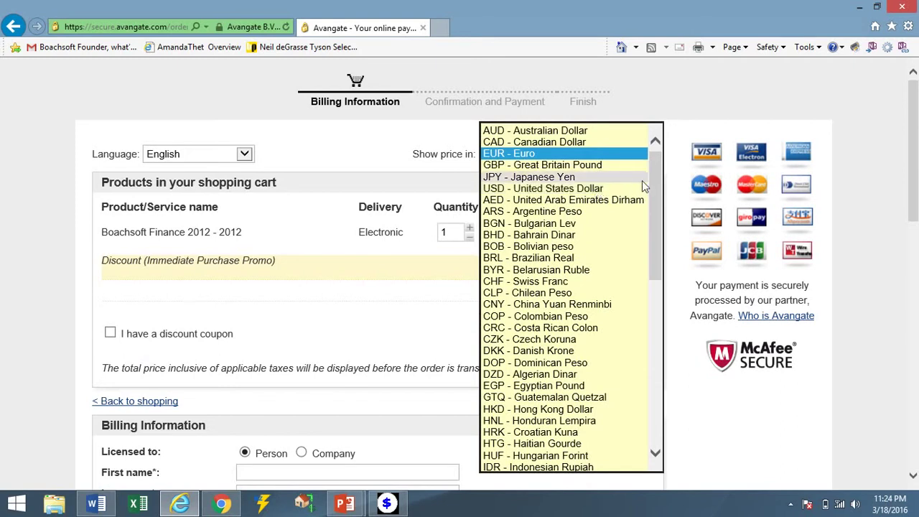
pyautogui.moveTo(653, 184); pyautogui.dragTo(654, 363)
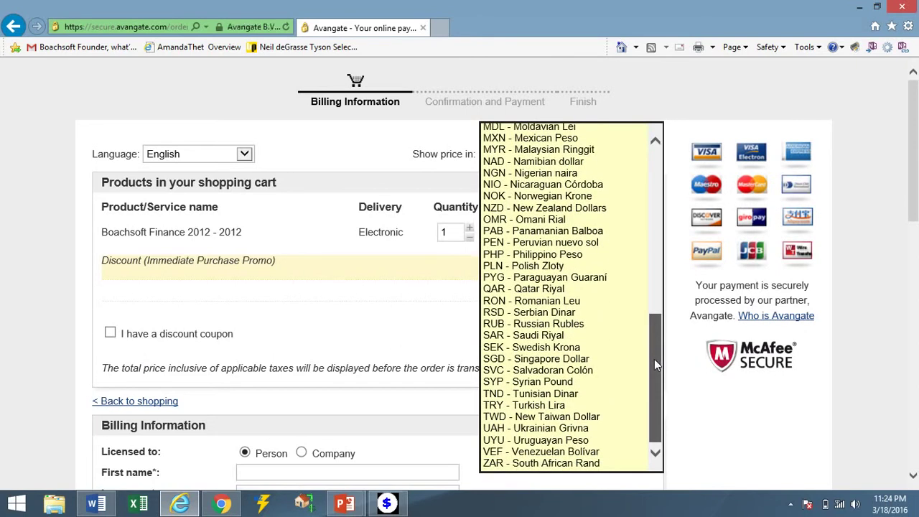
pyautogui.scroll(2, 652, 345)
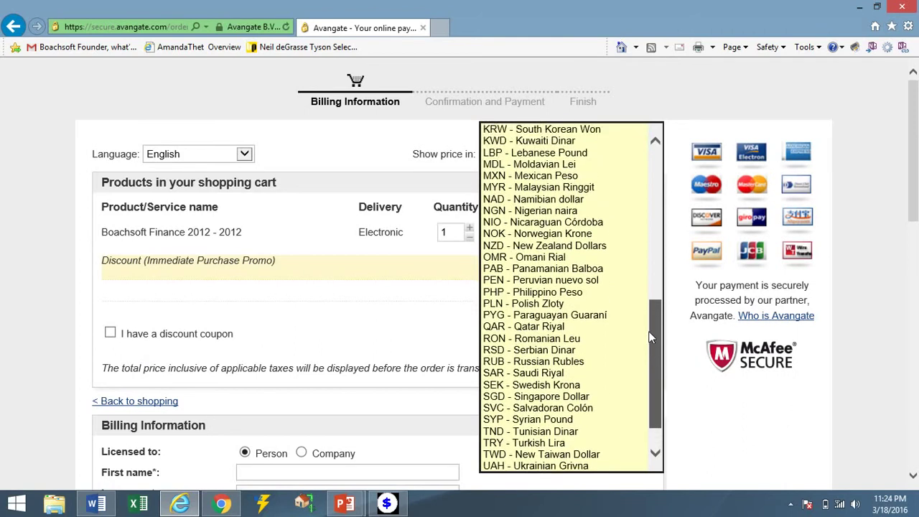
pyautogui.moveTo(650, 336); pyautogui.dragTo(647, 328)
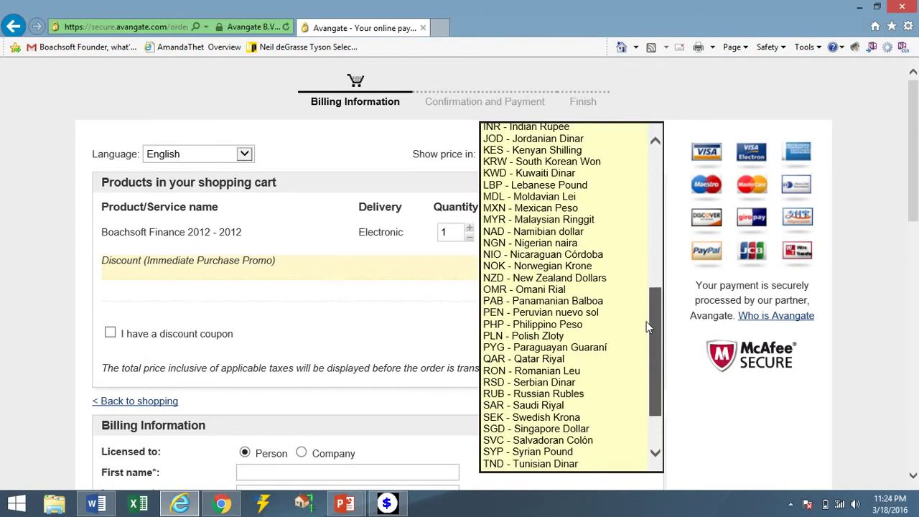
pyautogui.moveTo(646, 327); pyautogui.dragTo(638, 183)
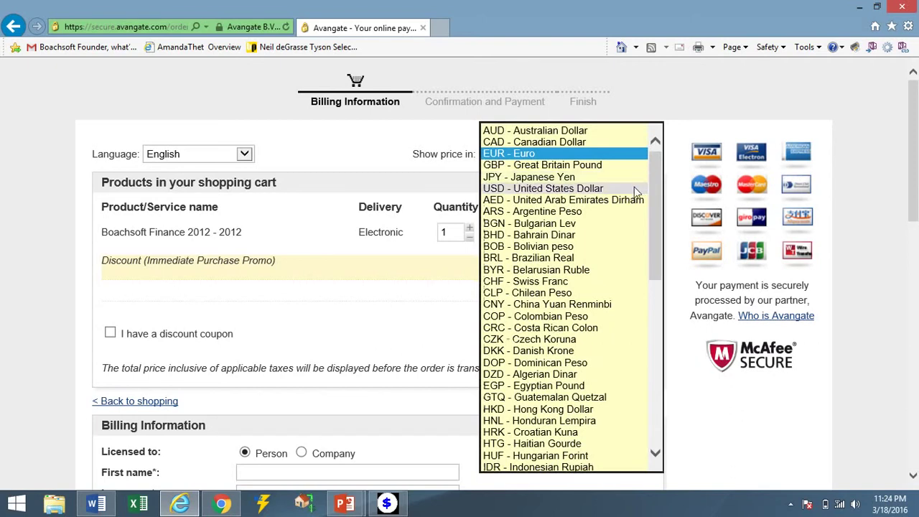
pyautogui.click(636, 189)
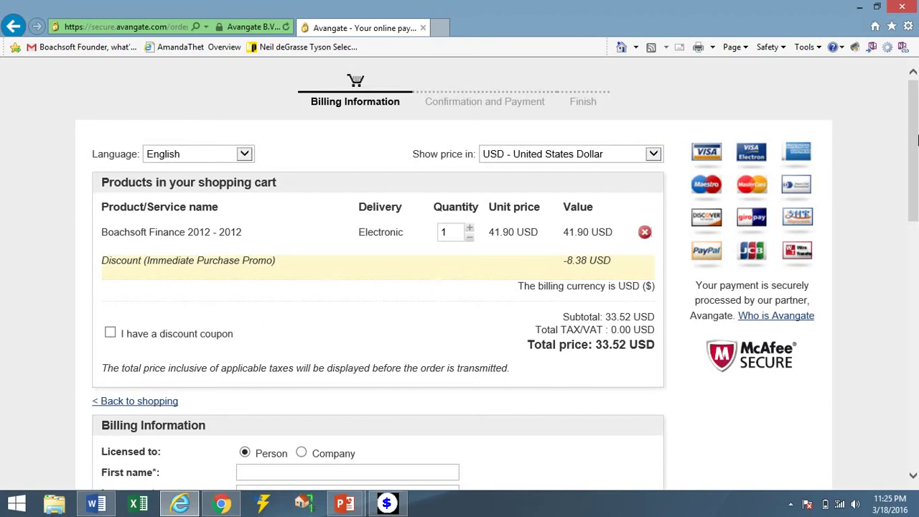
pyautogui.moveTo(915, 128); pyautogui.dragTo(915, 356)
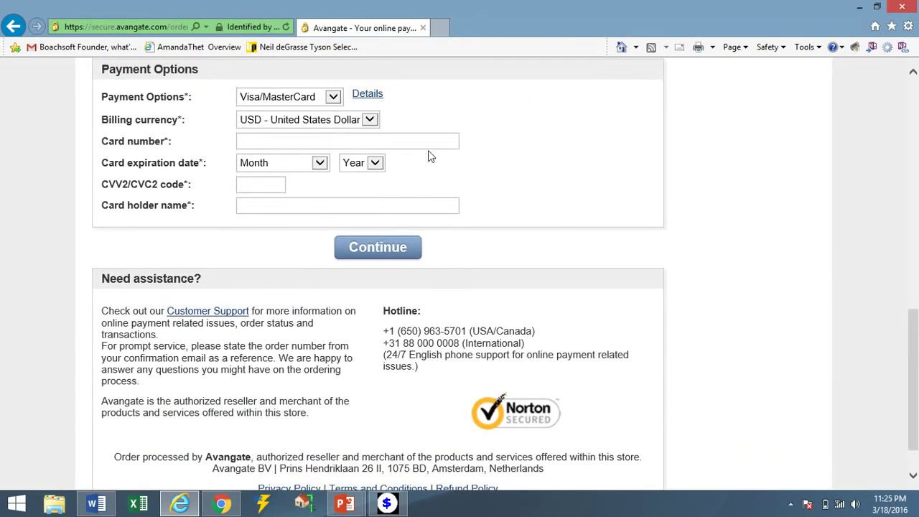
# Check the payment methods, keep Visa/MasterCard, and go back to the cart summary.
pyautogui.click(333, 99)
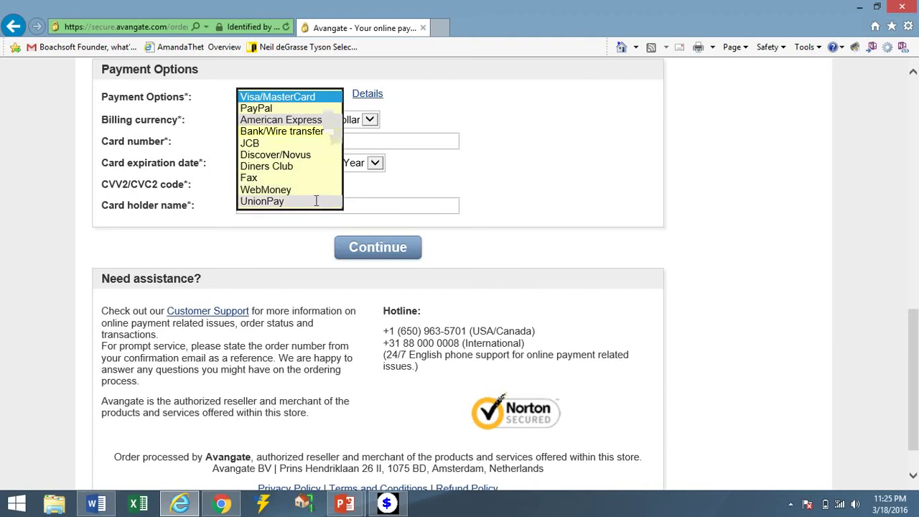
pyautogui.click(438, 138)
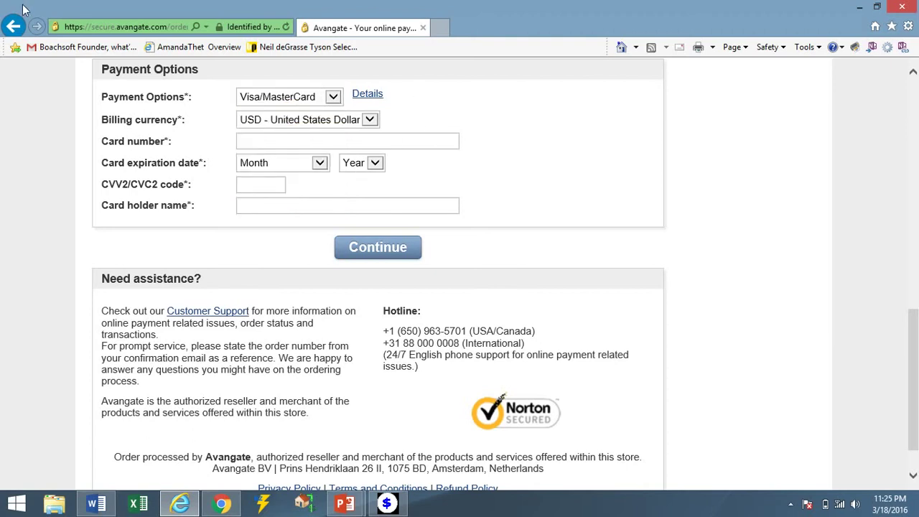
pyautogui.click(15, 27)
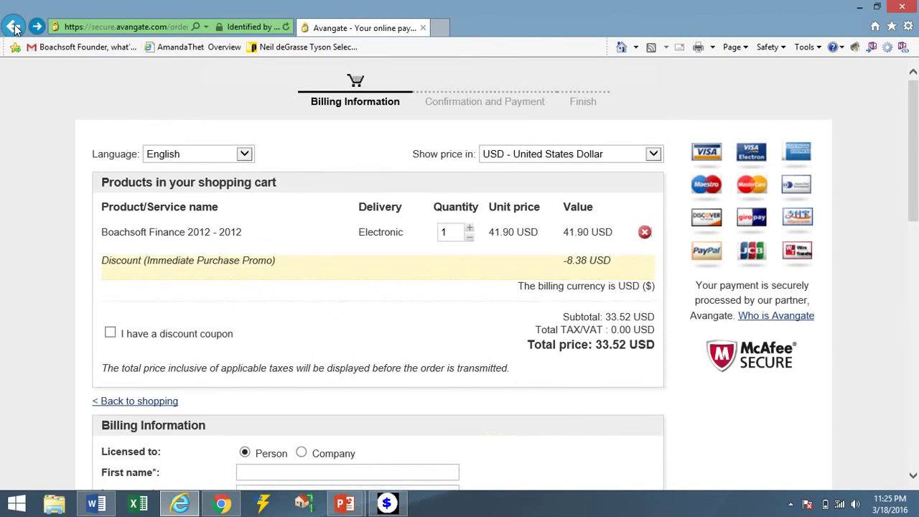
# Go back through the pre-order form and order page to open the Contact page.
pyautogui.click(14, 27)
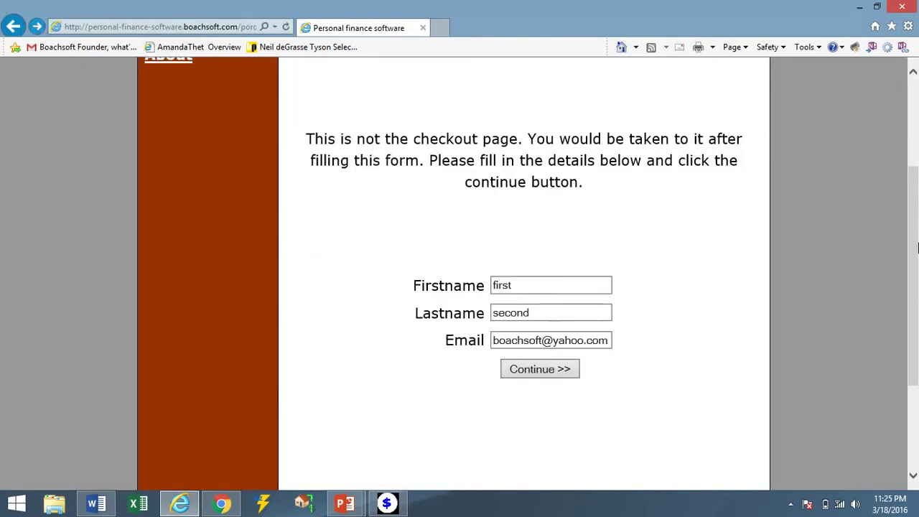
pyautogui.moveTo(917, 227); pyautogui.dragTo(917, 140)
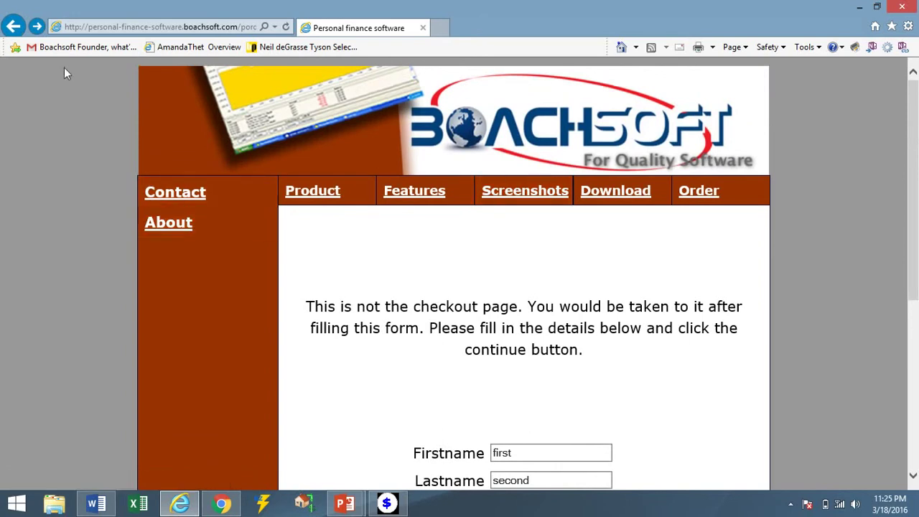
pyautogui.click(14, 28)
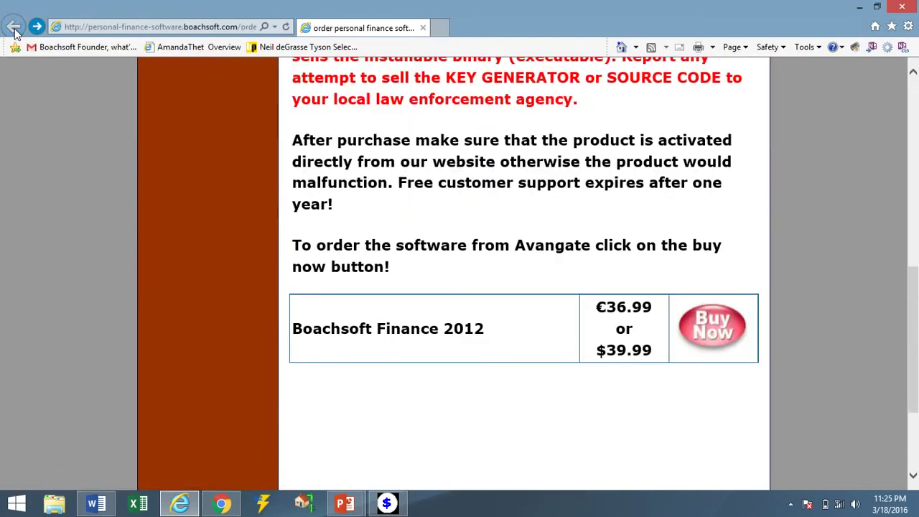
pyautogui.moveTo(917, 341); pyautogui.dragTo(918, 159)
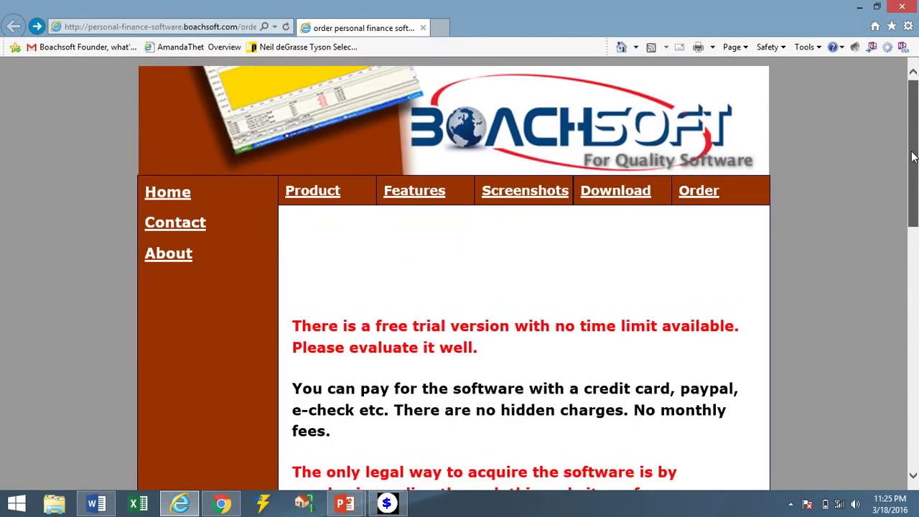
pyautogui.click(223, 230)
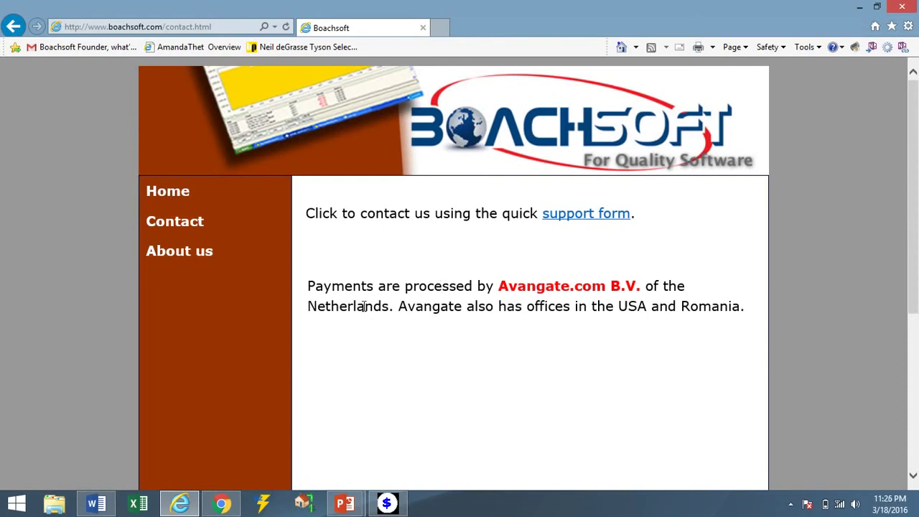
# Highlight USA, Netherlands, Romania and Avangate.com B.V. in the payment text, then open About us.
pyautogui.doubleClick(620, 305)
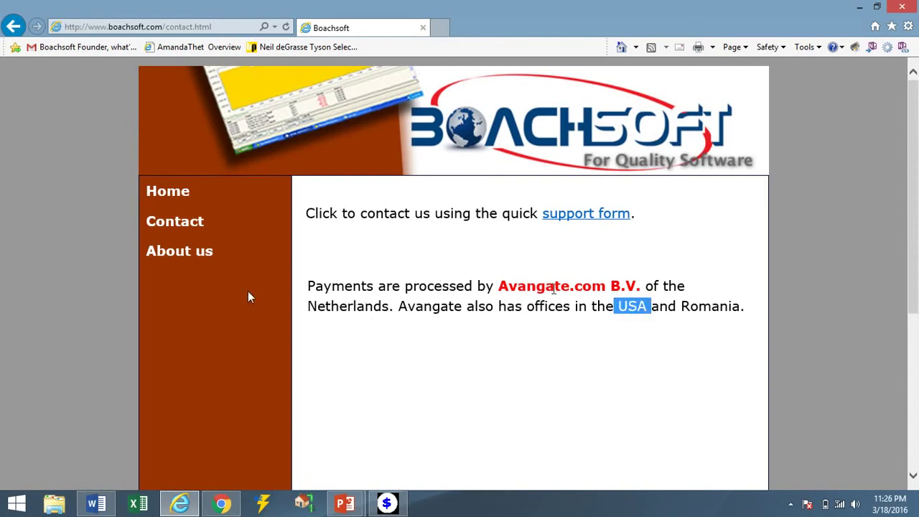
pyautogui.moveTo(303, 307); pyautogui.dragTo(391, 310)
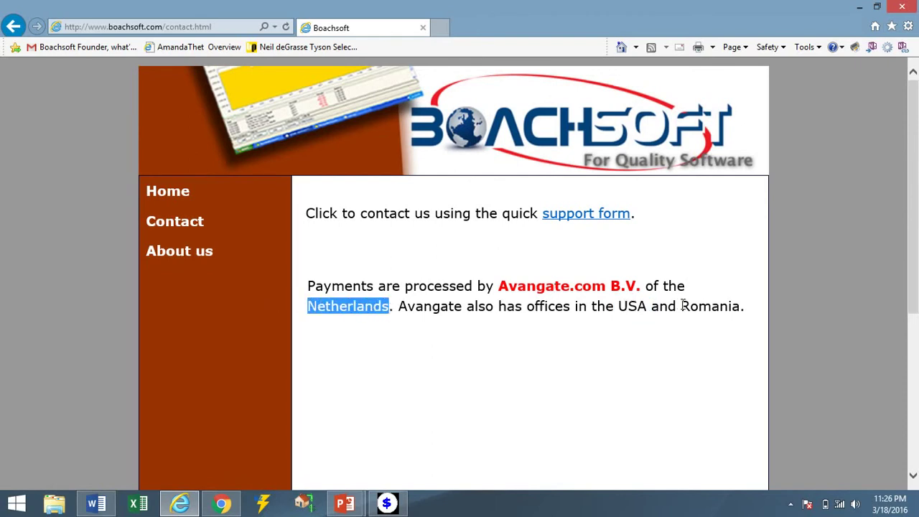
pyautogui.moveTo(682, 307); pyautogui.dragTo(741, 307)
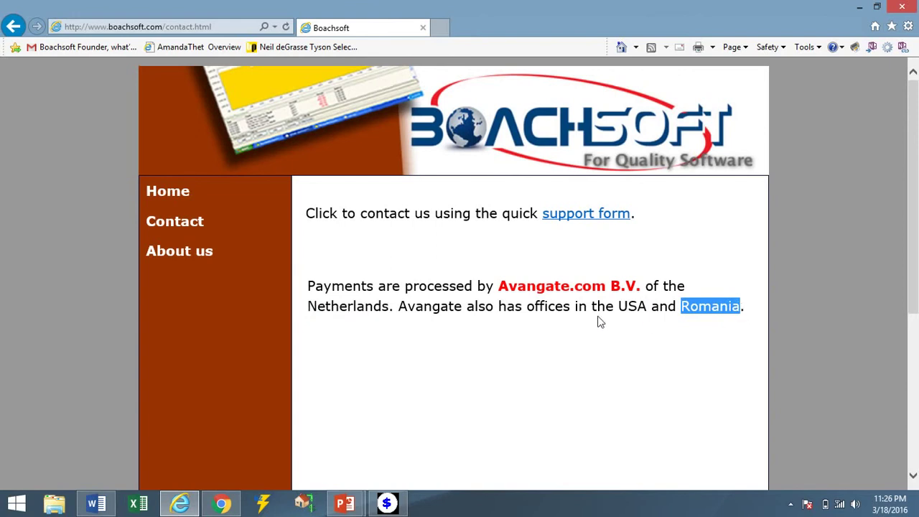
pyautogui.moveTo(499, 287); pyautogui.dragTo(388, 313)
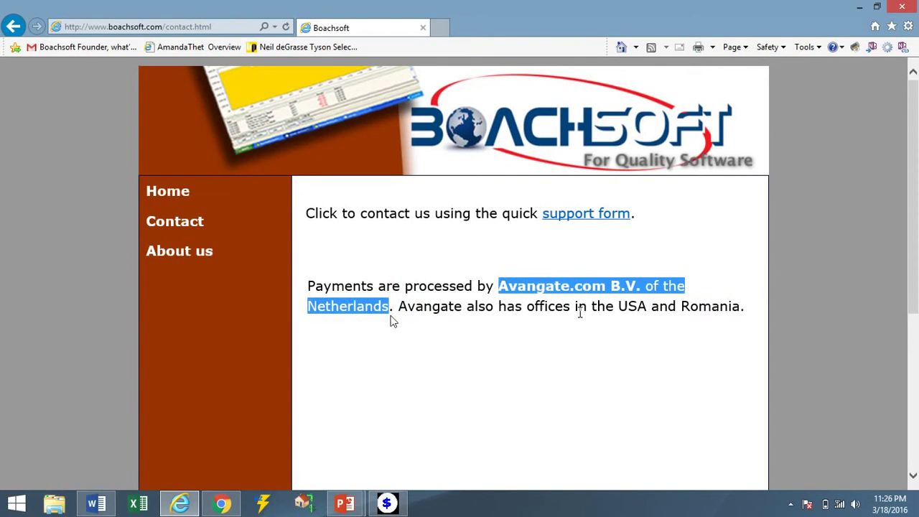
pyautogui.click(394, 321)
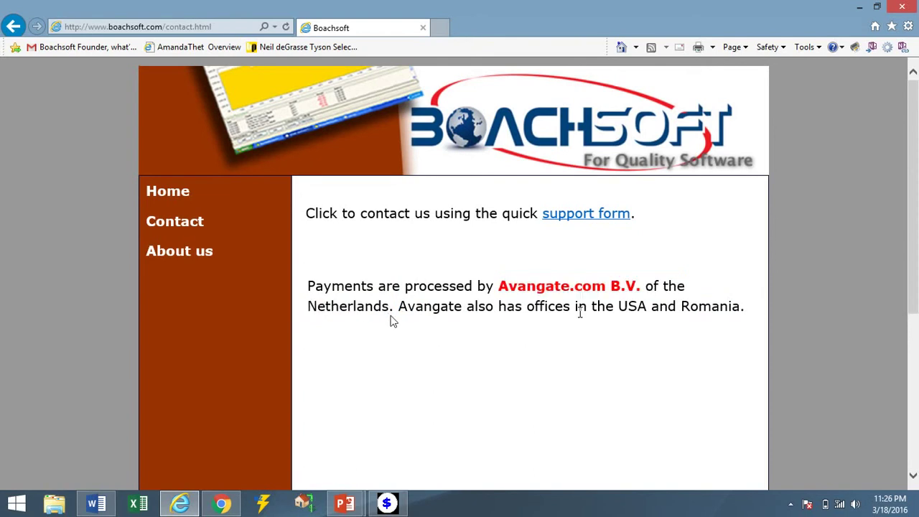
pyautogui.click(156, 255)
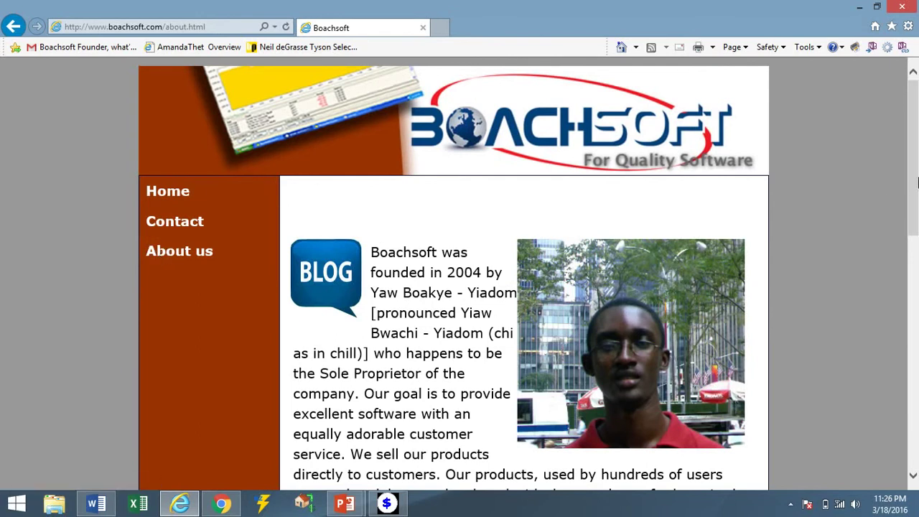
# Scroll the About us page down and open the BoachWorld customer forum.
pyautogui.moveTo(917, 183); pyautogui.dragTo(917, 307)
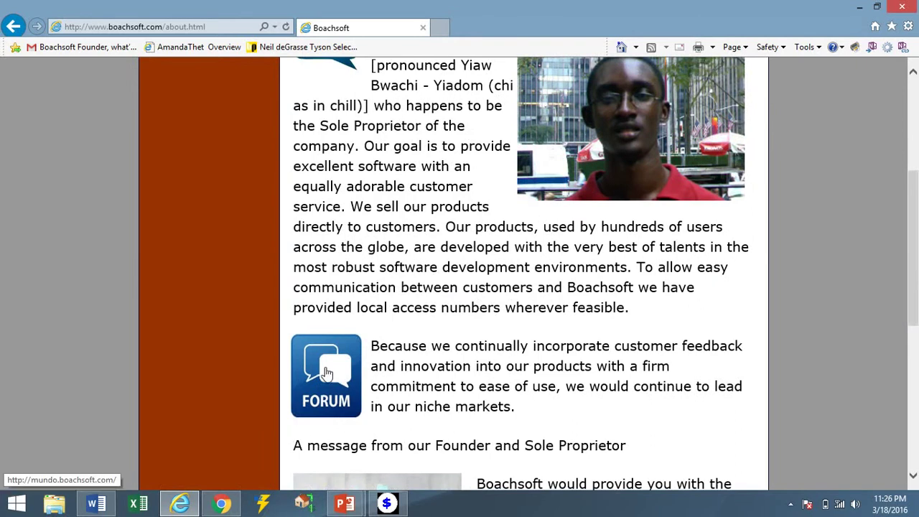
pyautogui.click(327, 372)
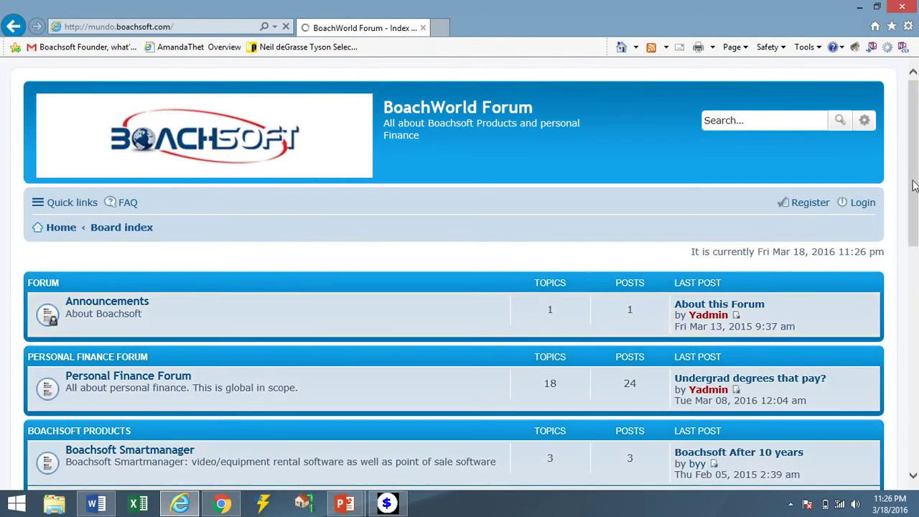
pyautogui.moveTo(913, 128); pyautogui.dragTo(916, 155)
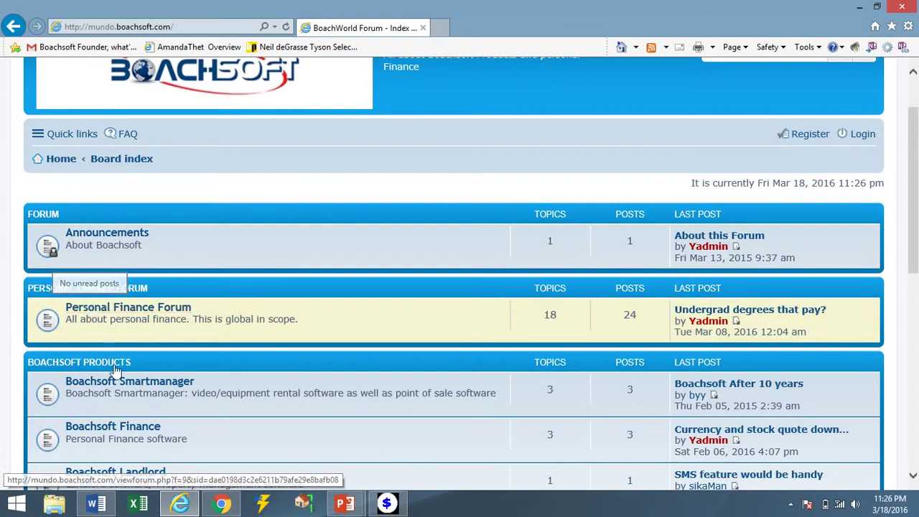
pyautogui.moveTo(916, 183); pyautogui.dragTo(916, 201)
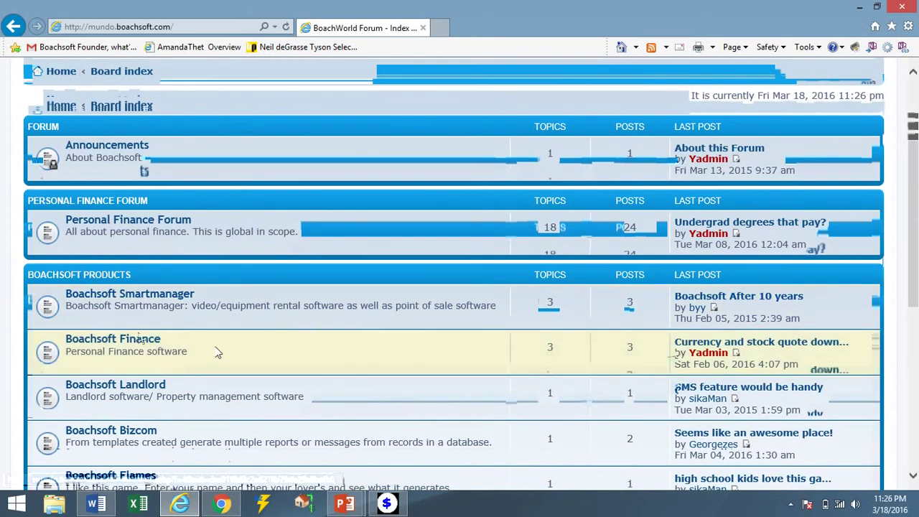
pyautogui.click(145, 344)
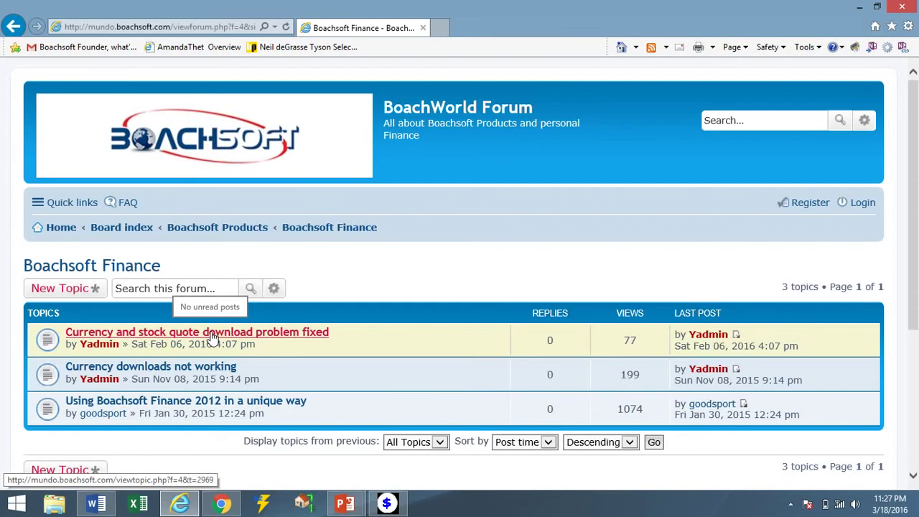
pyautogui.click(213, 338)
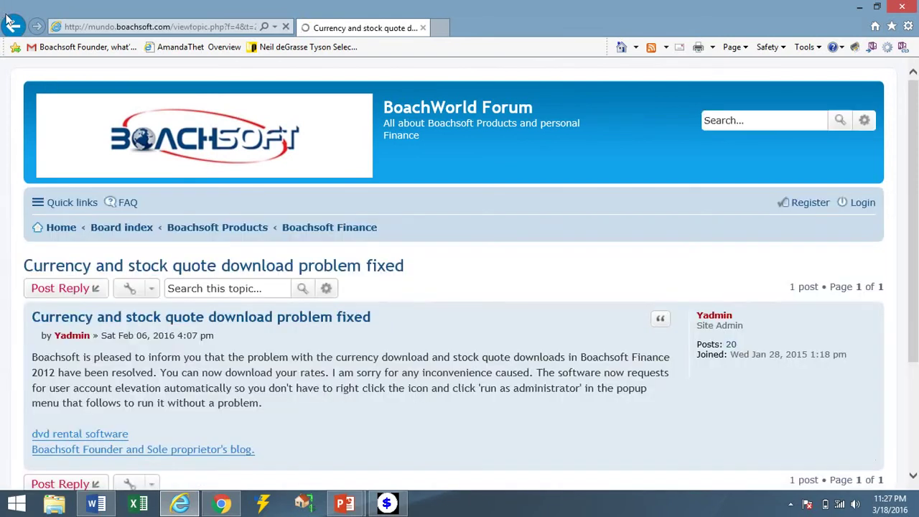
pyautogui.click(12, 28)
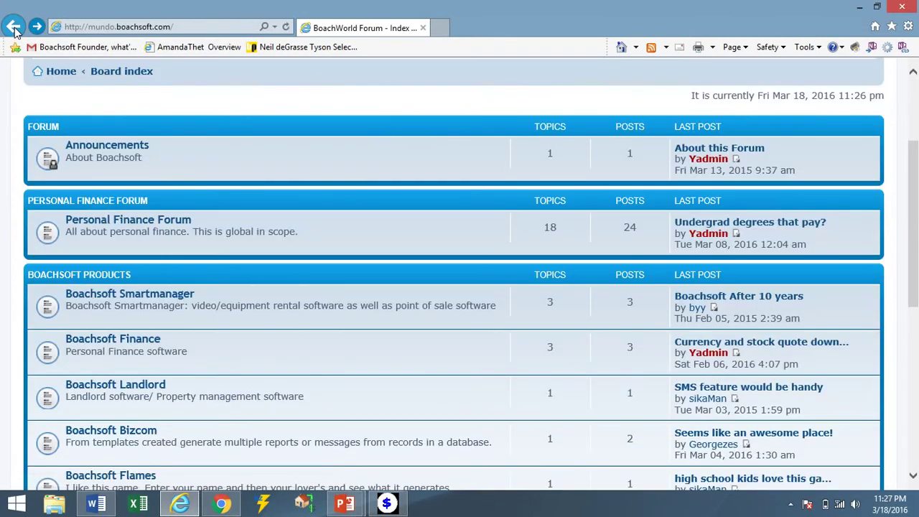
pyautogui.click(13, 27)
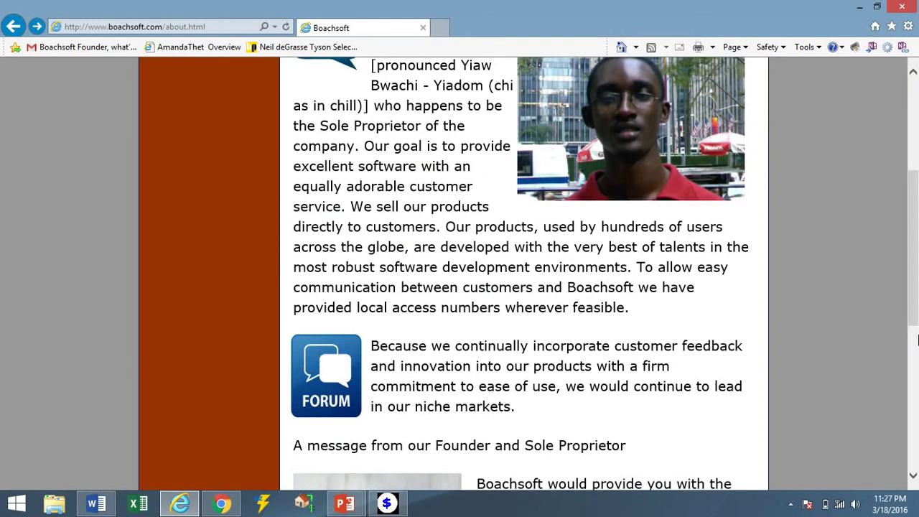
# On the About us page, open the founder's blog through the BLOG image.
pyautogui.scroll(-5, 916, 339)
pyautogui.moveTo(917, 318); pyautogui.dragTo(916, 188)
pyautogui.scroll(4, 402, 230)
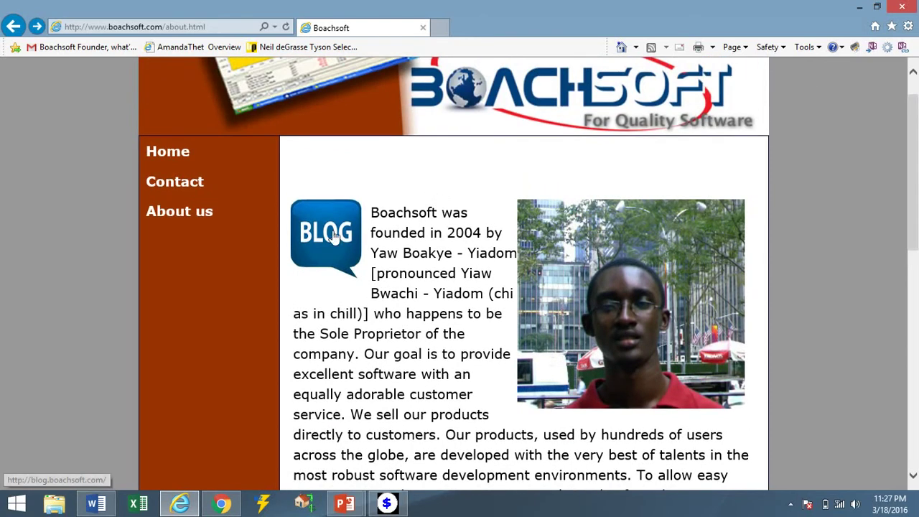
pyautogui.click(334, 237)
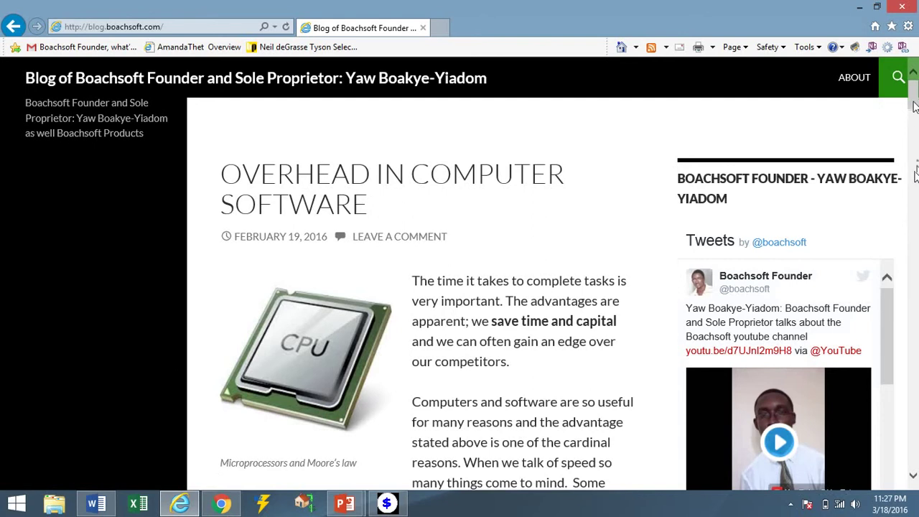
# Scroll through the blog posts, highlight the 'Wisdom and reason' quote, and return to about.html.
pyautogui.scroll(-6, 916, 172)
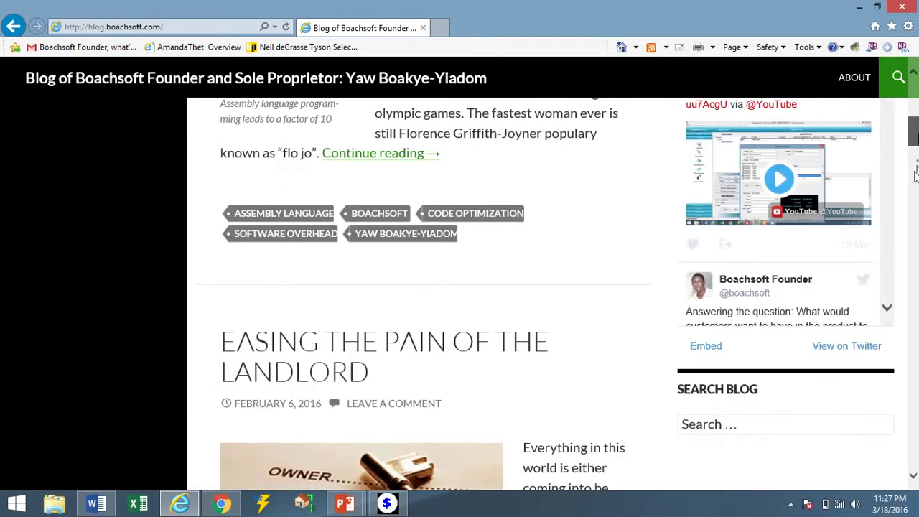
pyautogui.scroll(-2, 915, 173)
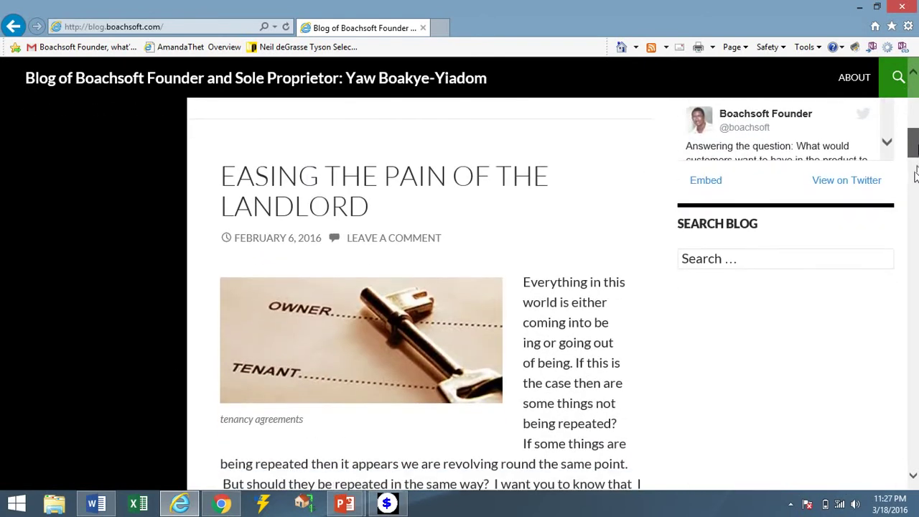
pyautogui.scroll(-3, 916, 173)
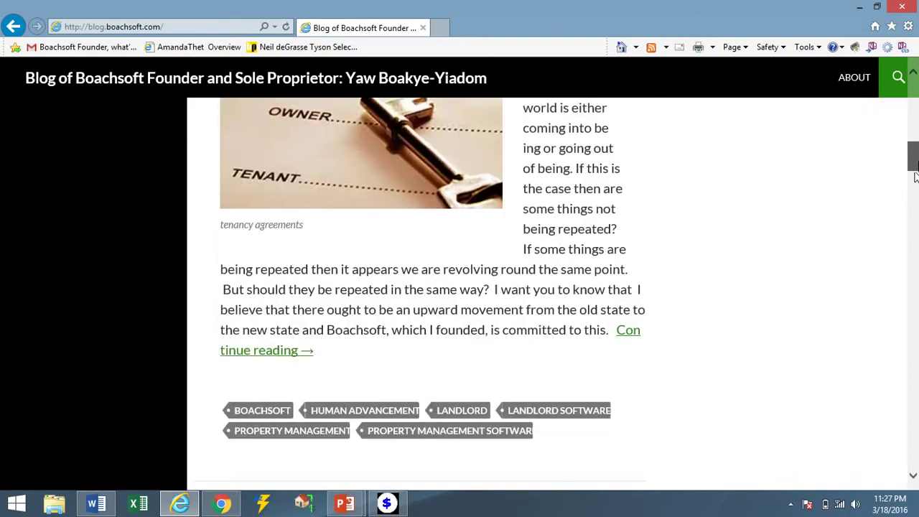
pyautogui.moveTo(916, 177); pyautogui.dragTo(917, 193)
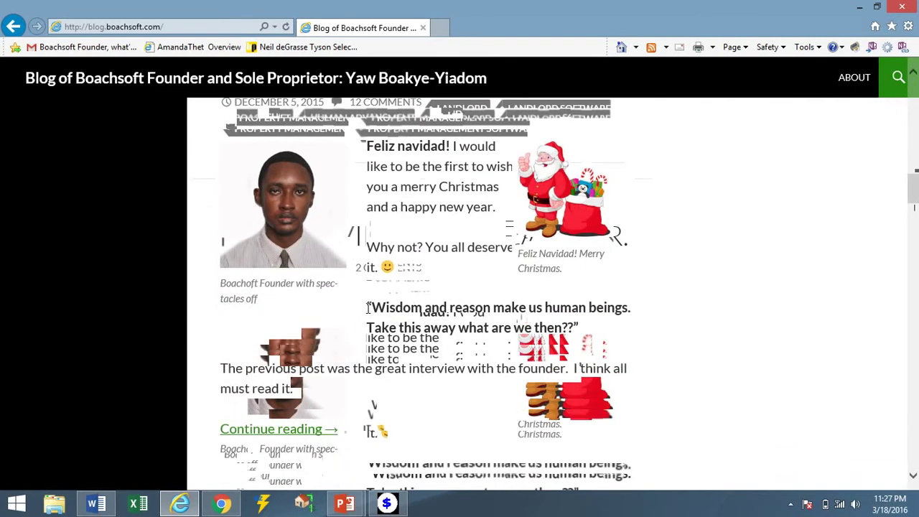
pyautogui.moveTo(368, 307); pyautogui.dragTo(619, 307)
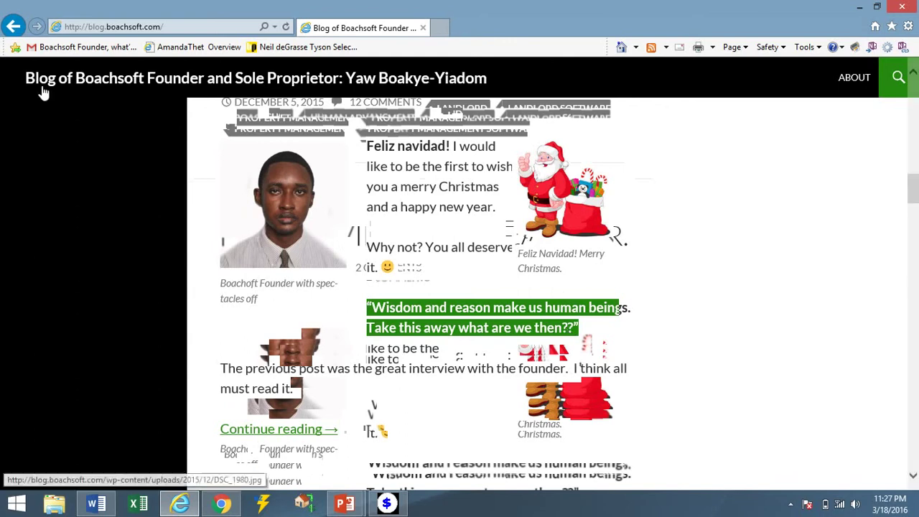
pyautogui.click(14, 27)
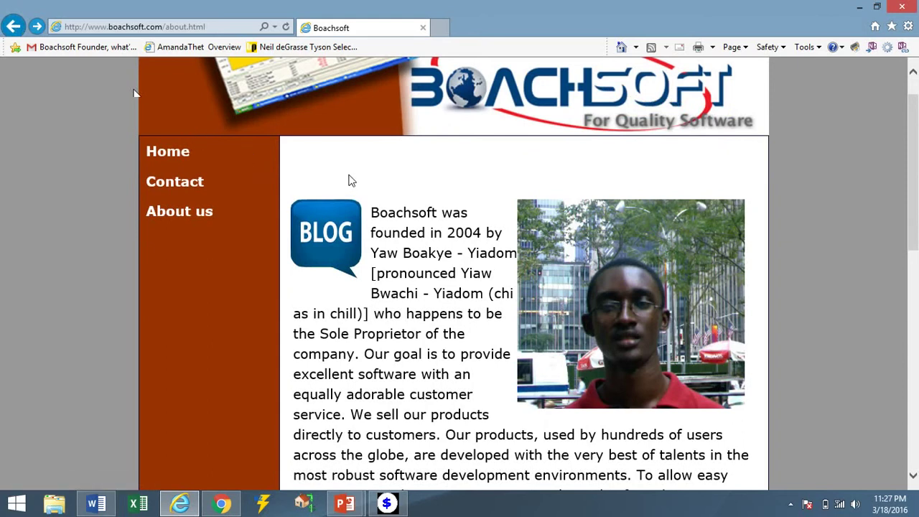
# Return to contact.html, then bring the Boachsoft Finance 2012 window to the front.
pyautogui.click(13, 27)
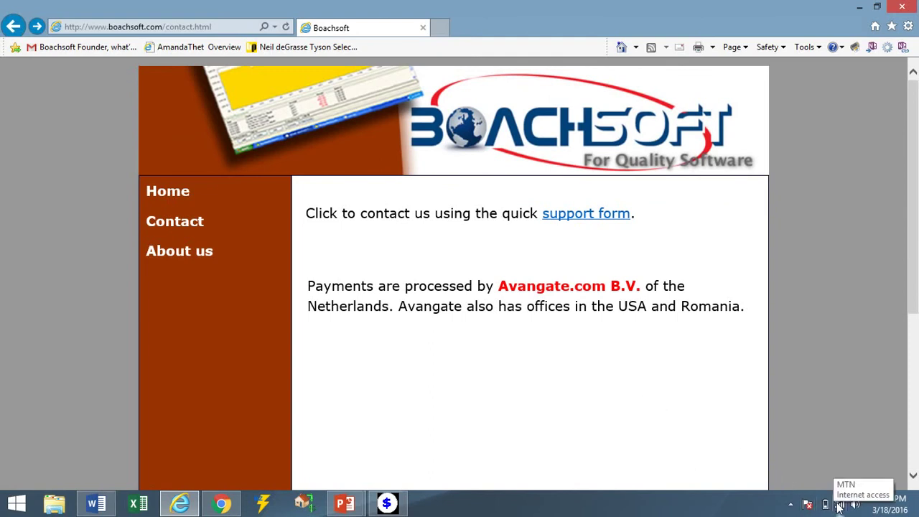
pyautogui.click(404, 504)
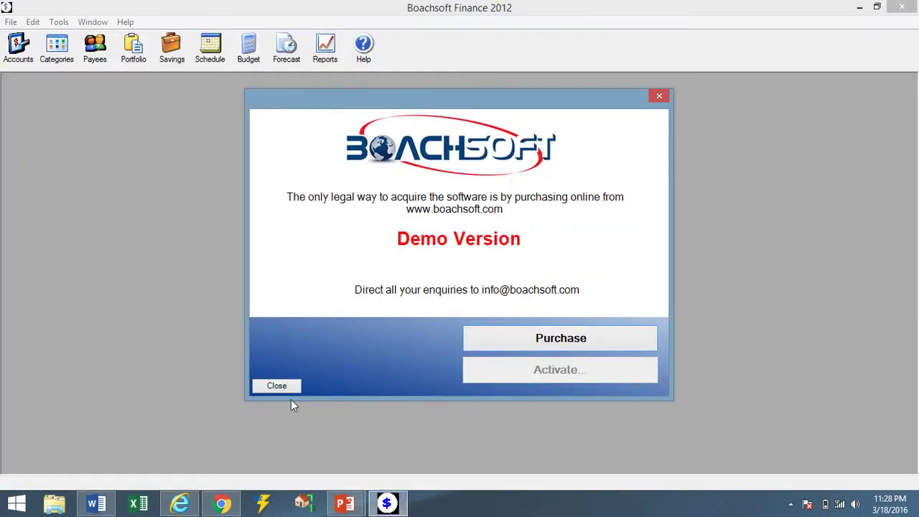
# Dismiss the demo notice and sign in to finance1 with its password.
pyautogui.click(277, 386)
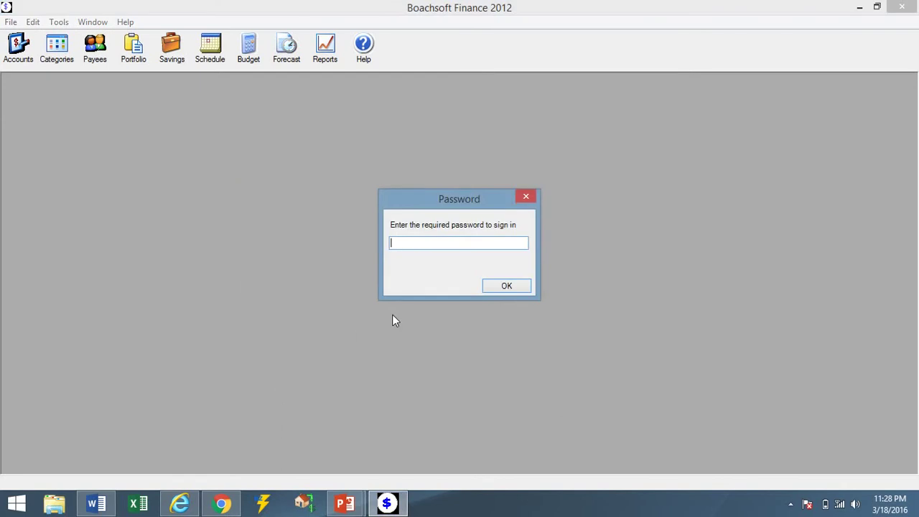
pyautogui.write('****')
pyautogui.press('Return')
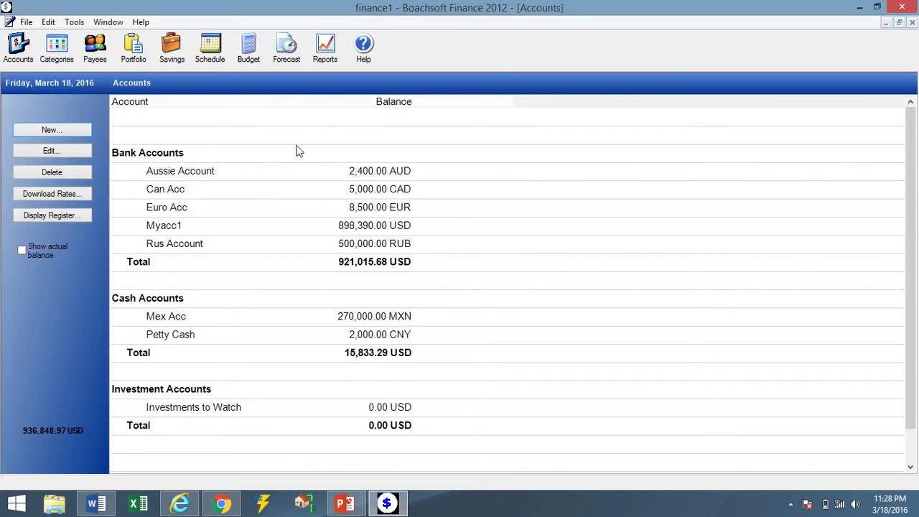
# Try the Mortgage Planner, accept the 'Unavailable in demo version' message, and reopen Tools.
pyautogui.click(77, 23)
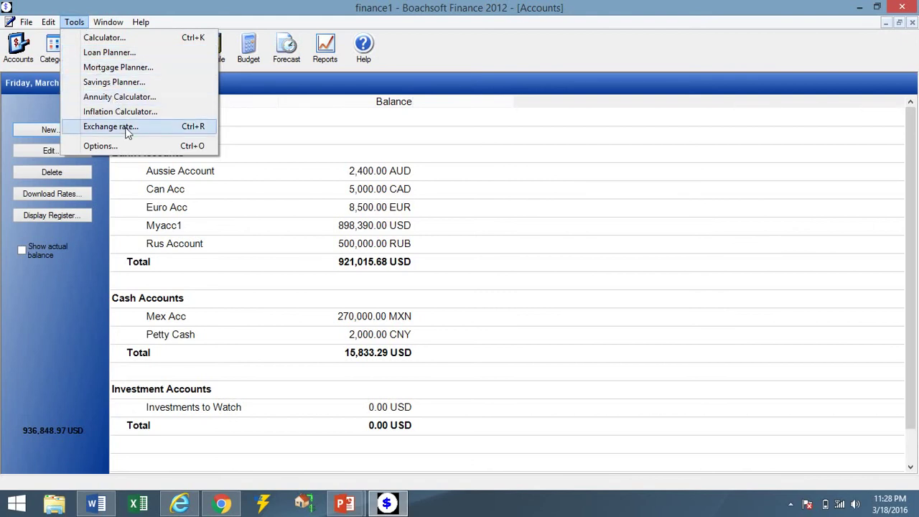
pyautogui.click(113, 69)
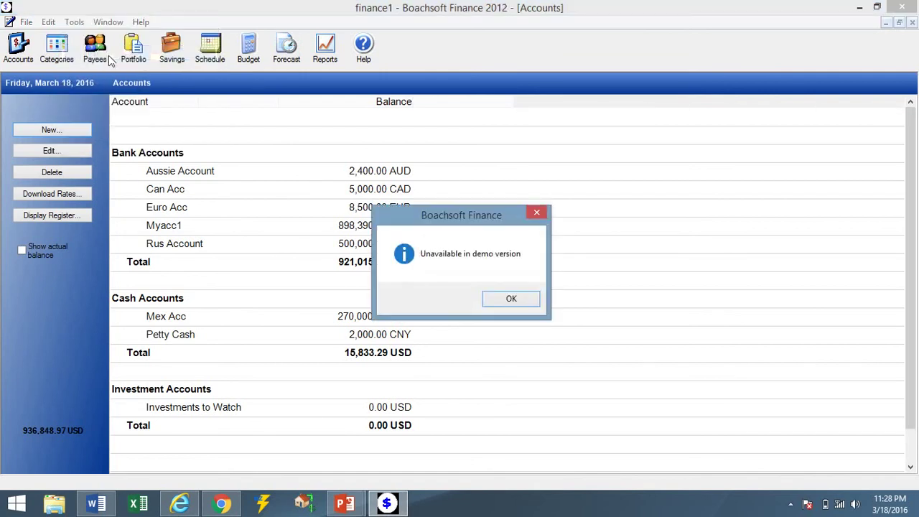
pyautogui.click(524, 303)
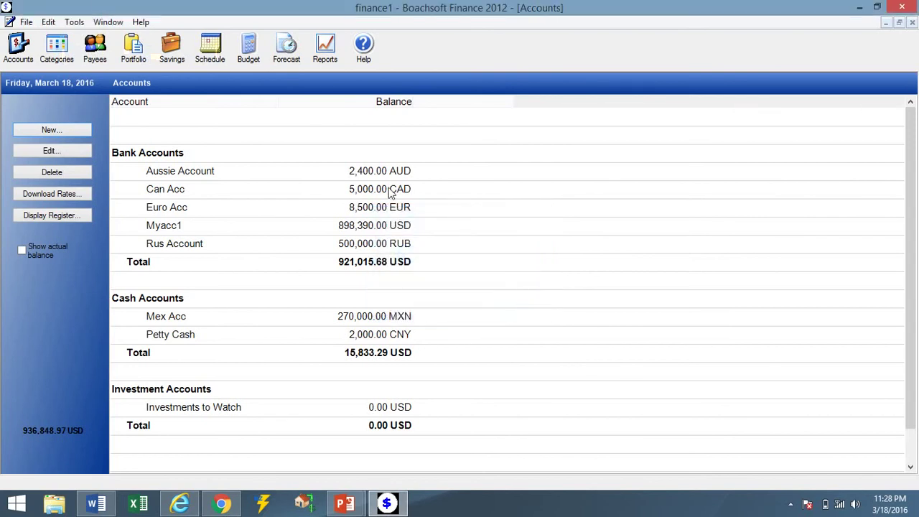
pyautogui.click(81, 24)
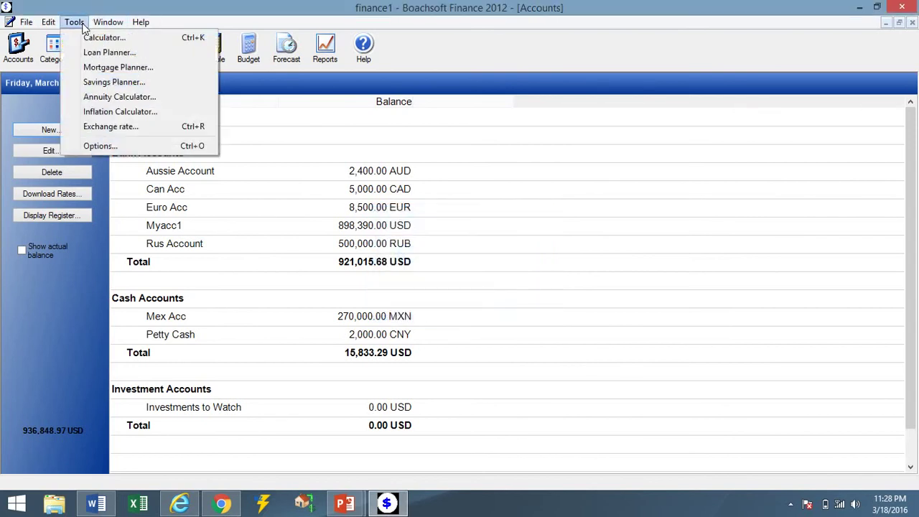
# Enter 1,000,000 initial balance, 7% interest, 48 months and 10,000 monthly savings in the Savings Planner.
pyautogui.click(92, 84)
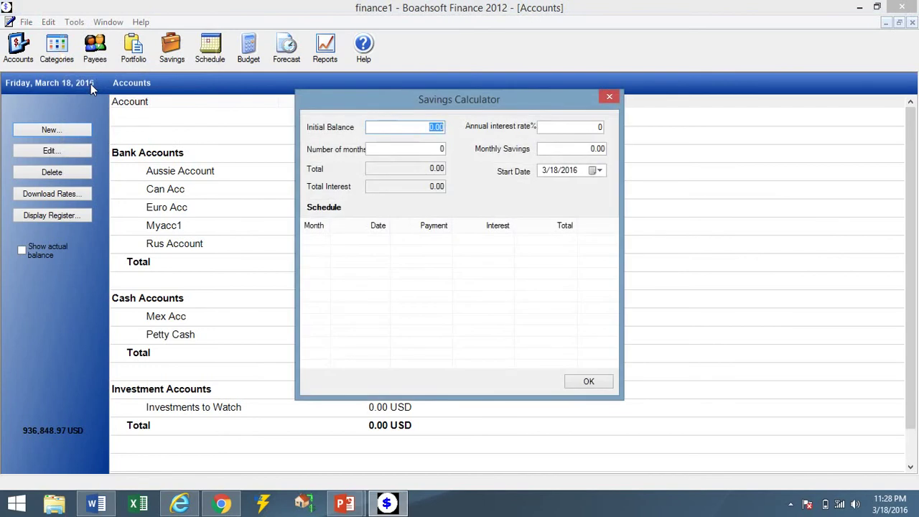
pyautogui.write('1')
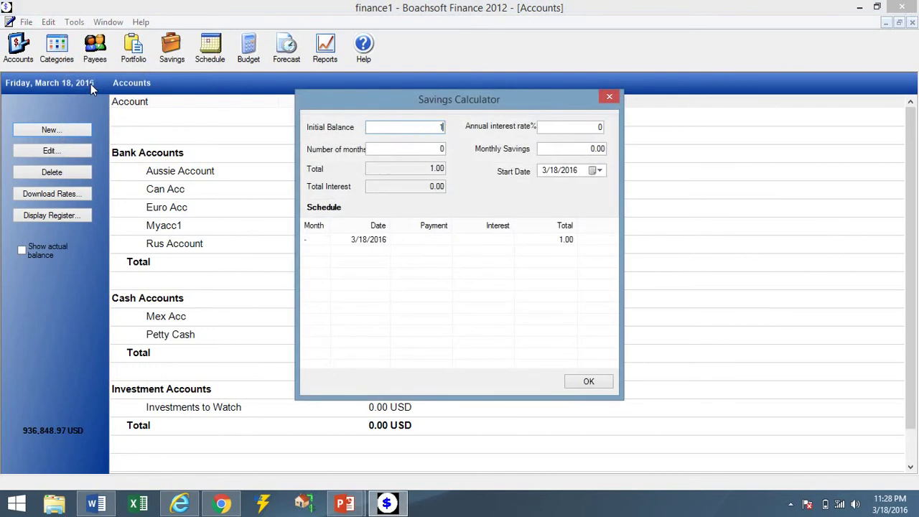
pyautogui.write('000000')
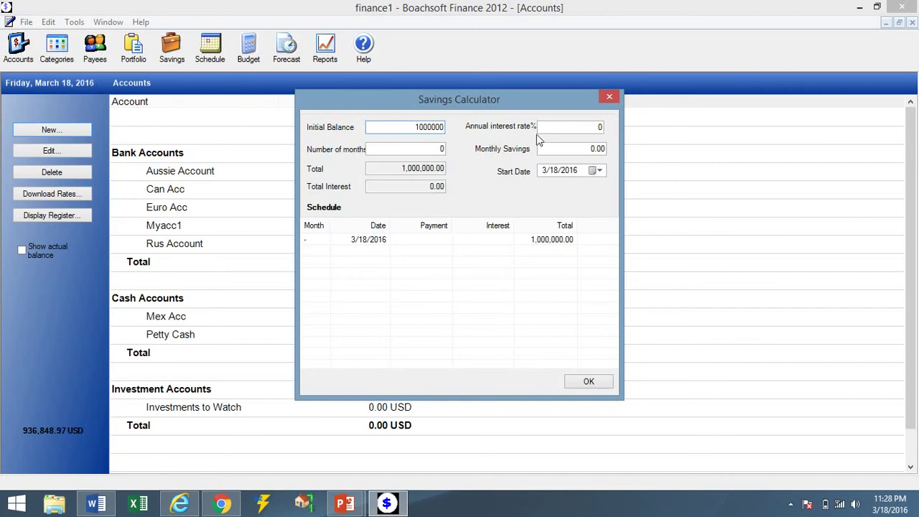
pyautogui.click(586, 128)
pyautogui.write('7')
pyautogui.doubleClick(585, 128)
pyautogui.doubleClick(436, 149)
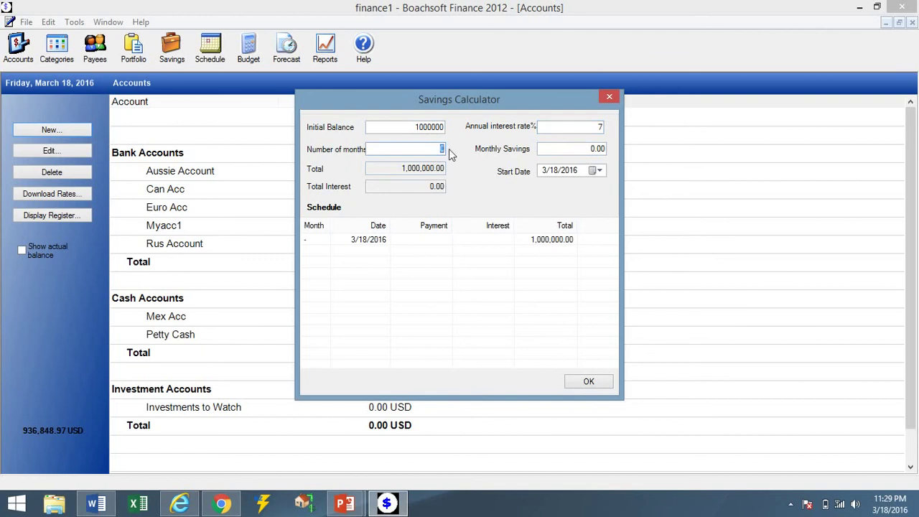
pyautogui.write('48')
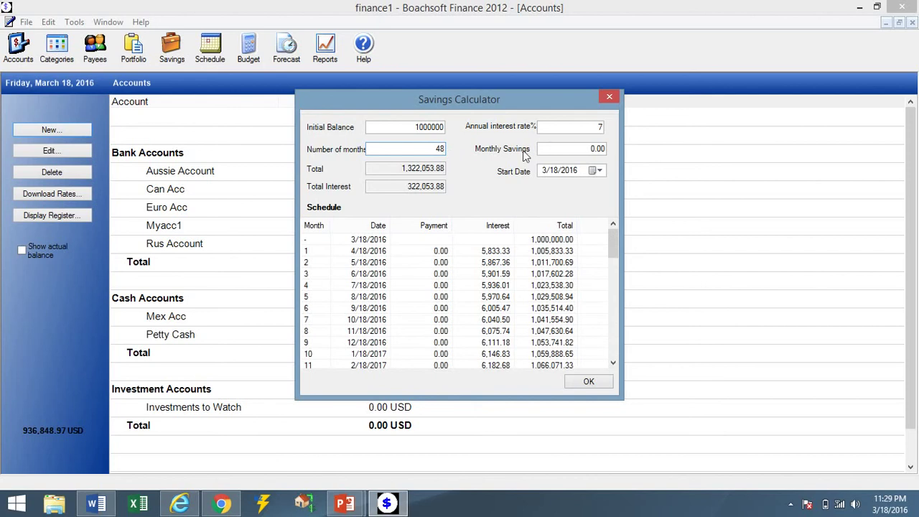
pyautogui.click(590, 147)
pyautogui.write('10')
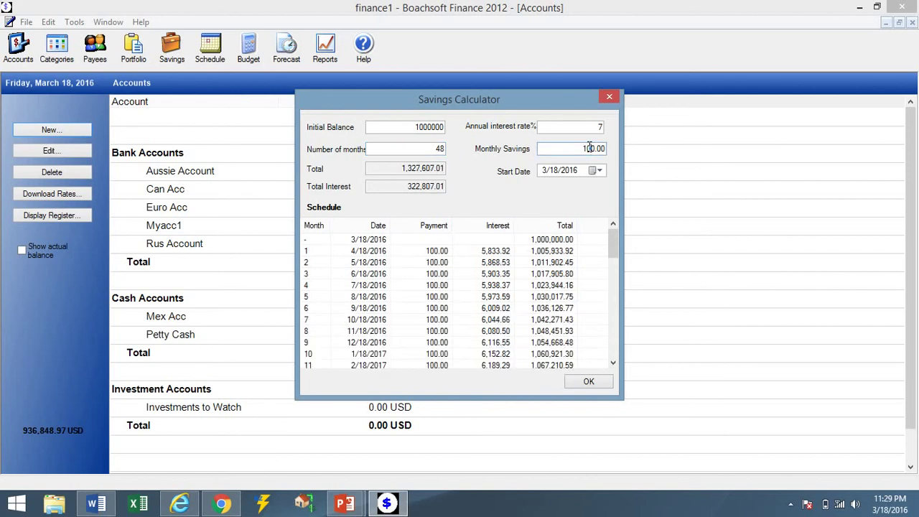
pyautogui.write('0')
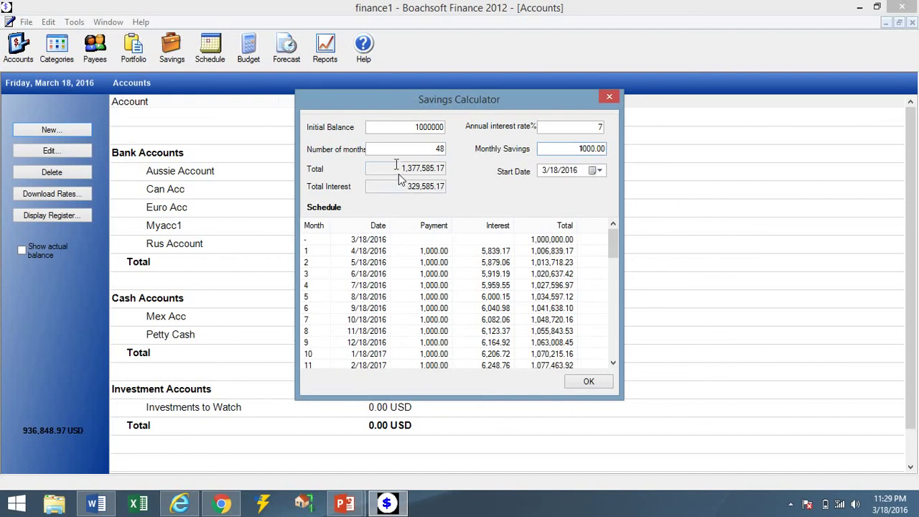
# Review the 1,877,366.78 total, total interest and schedule, then close the calculator.
pyautogui.doubleClick(416, 167)
pyautogui.click(402, 186)
pyautogui.moveTo(407, 187); pyautogui.dragTo(447, 188)
pyautogui.moveTo(612, 236); pyautogui.dragTo(615, 344)
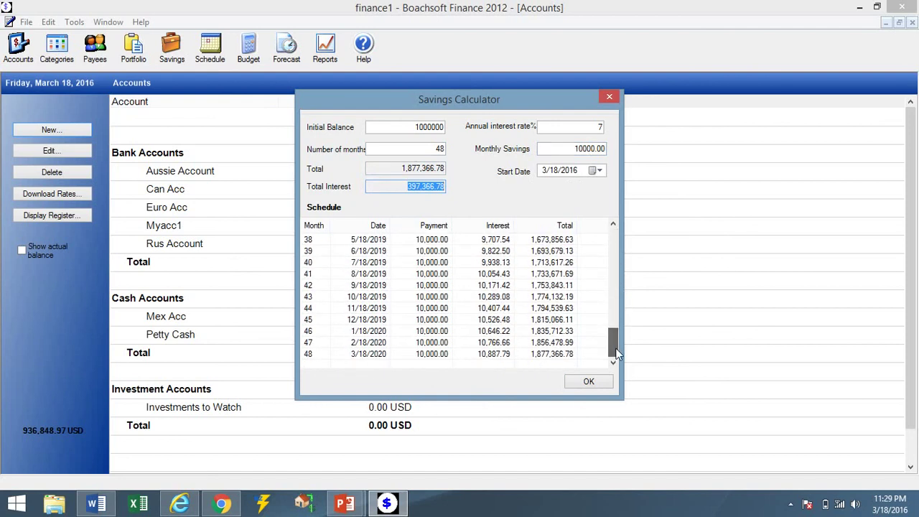
pyautogui.click(600, 385)
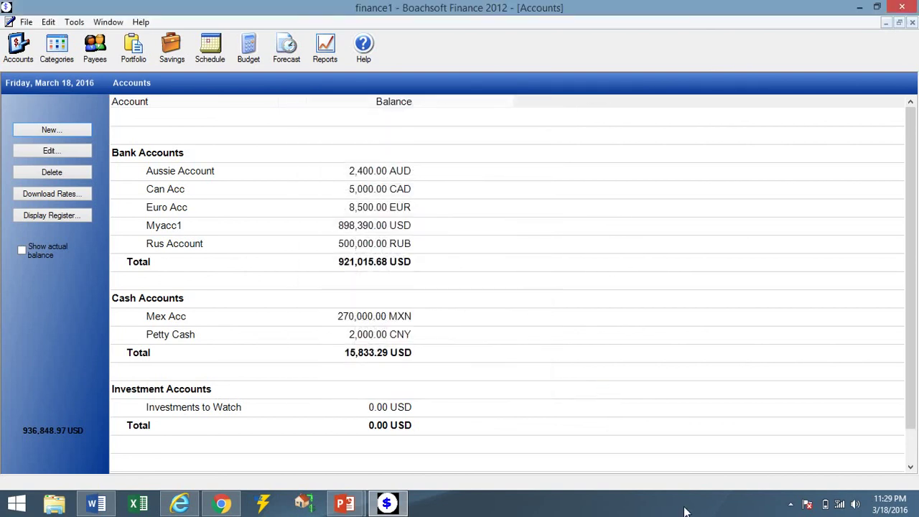